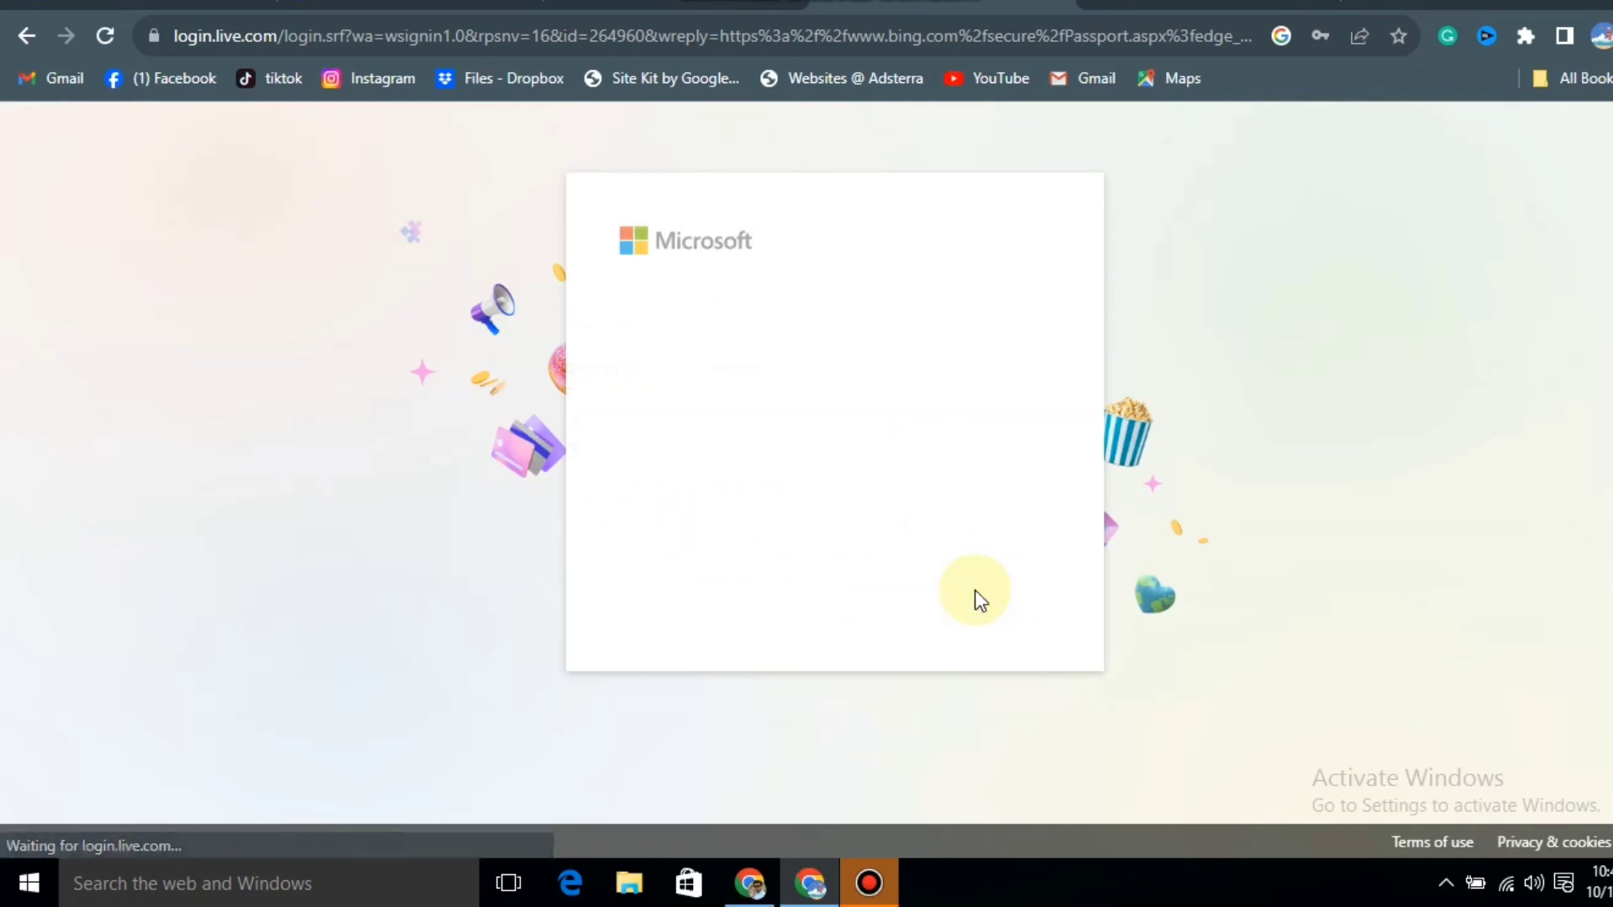
Step: Complete the Microsoft sign-in, choosing to stay signed in and not be shown this question again
{"action": "left_click", "coordinate": [986, 632]}
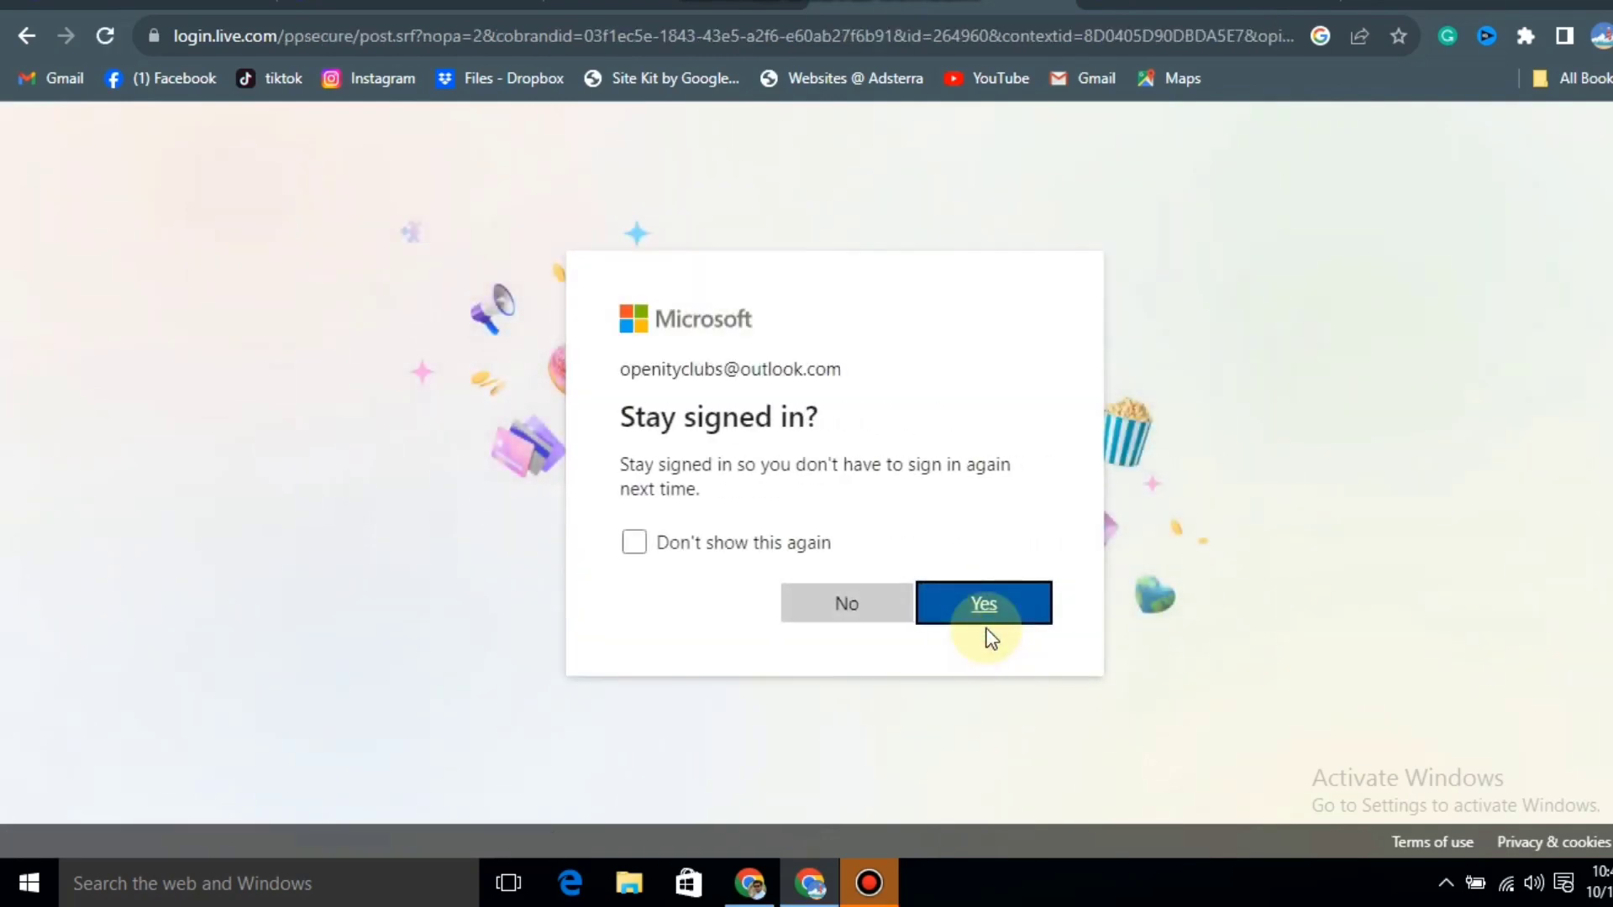
{"action": "left_click", "coordinate": [744, 544]}
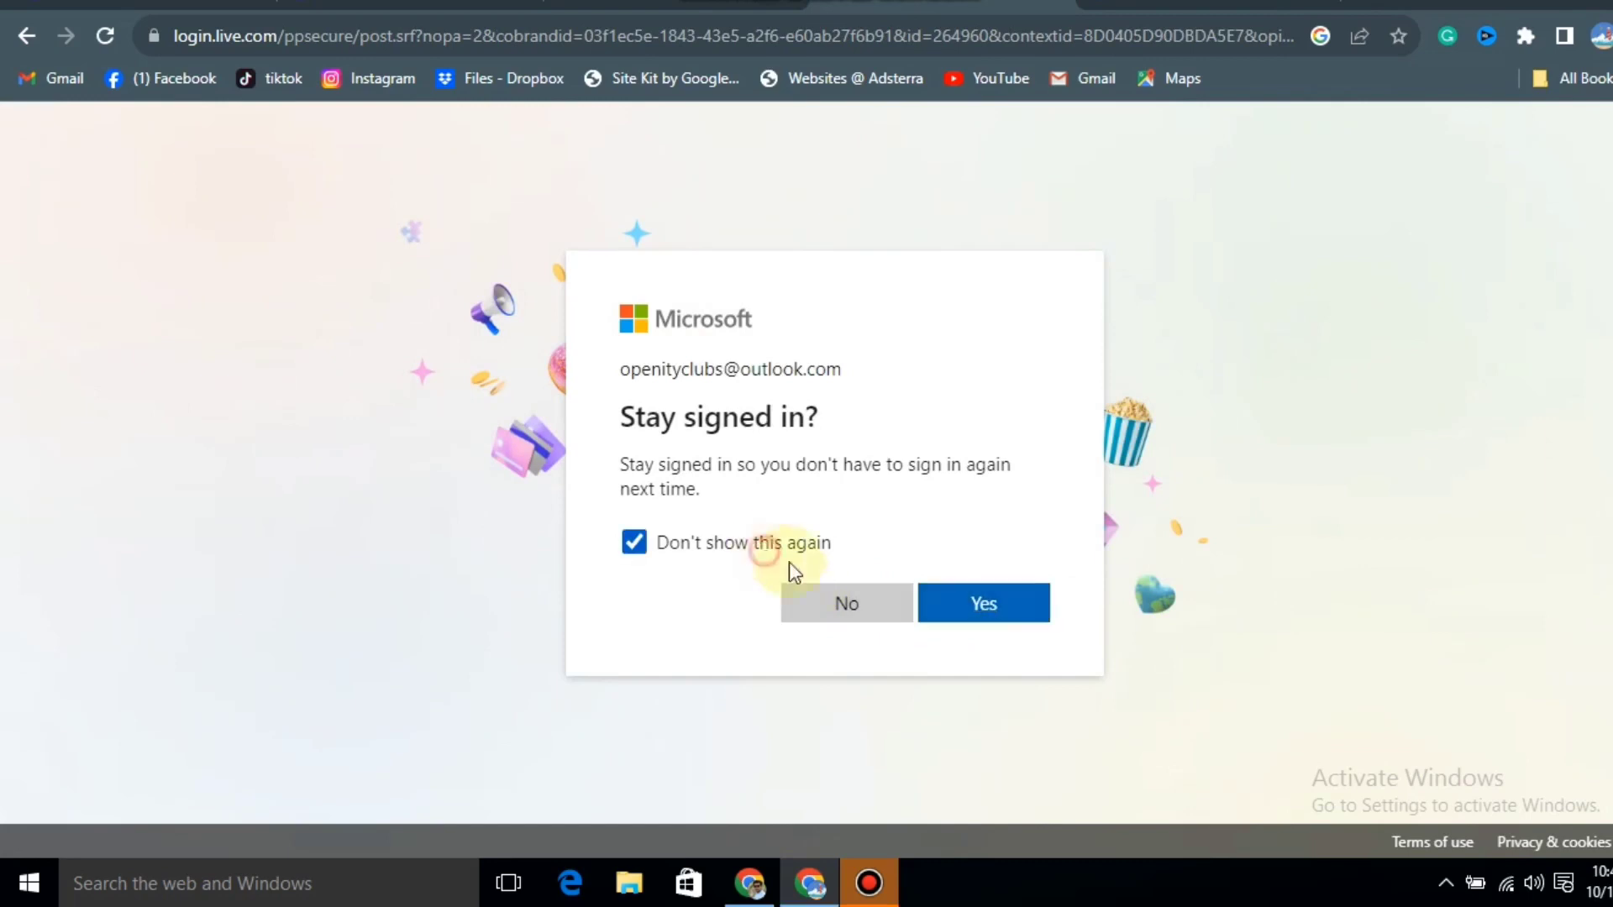
{"action": "left_click", "coordinate": [975, 620]}
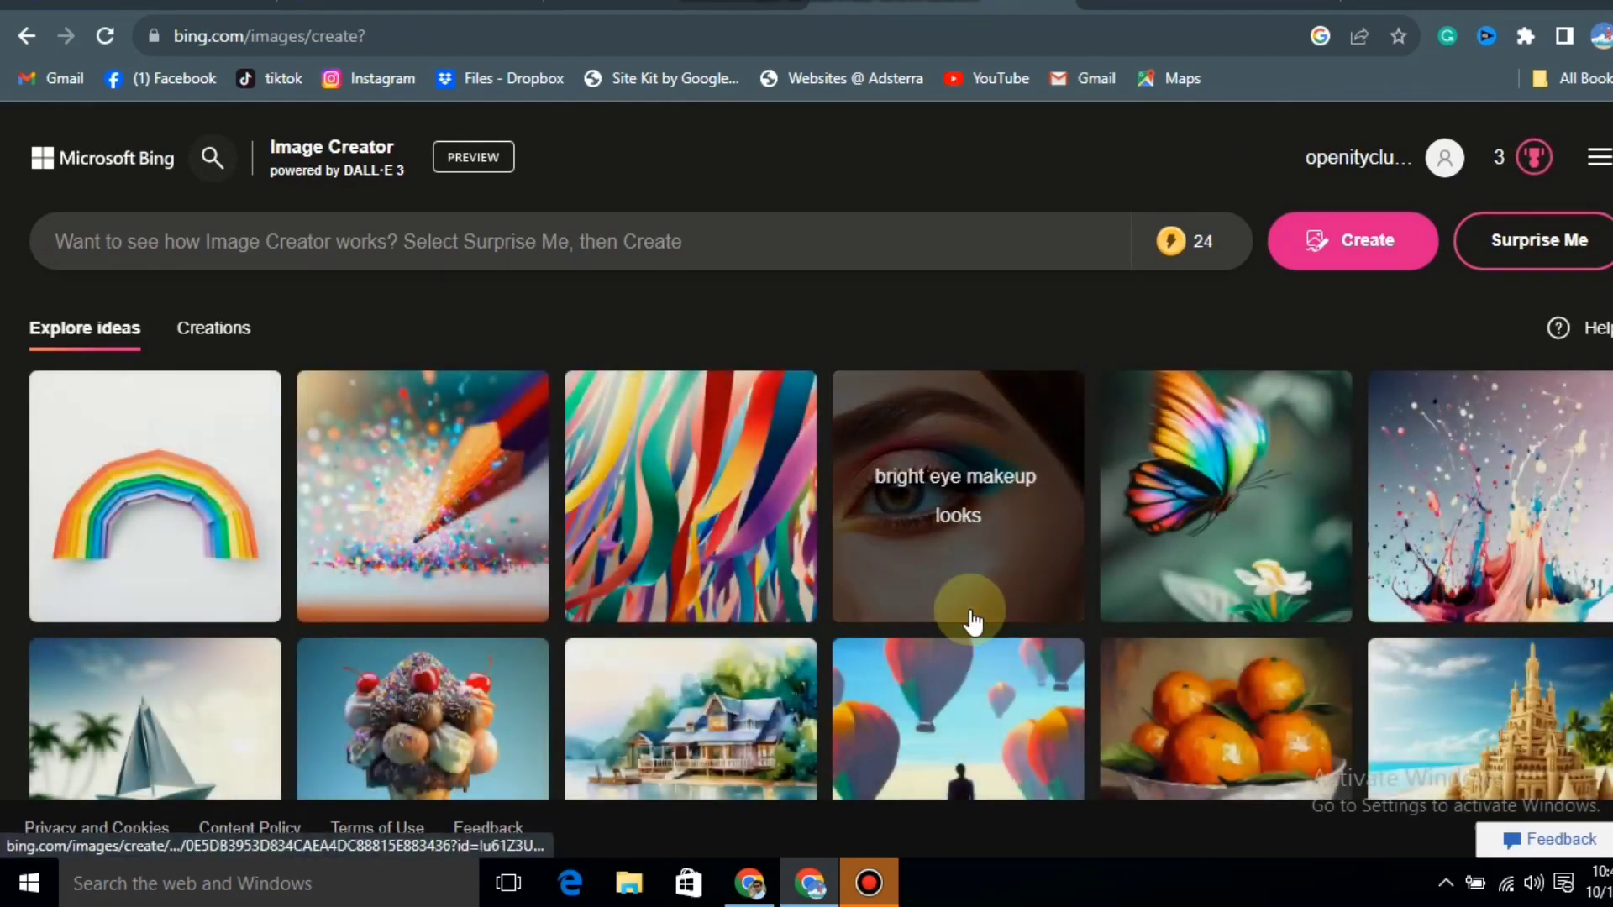
Step: Enter and copy the prompt "Design a logo for hand bag company named Bit bag", and create images from it
{"action": "left_click", "coordinate": [538, 222]}
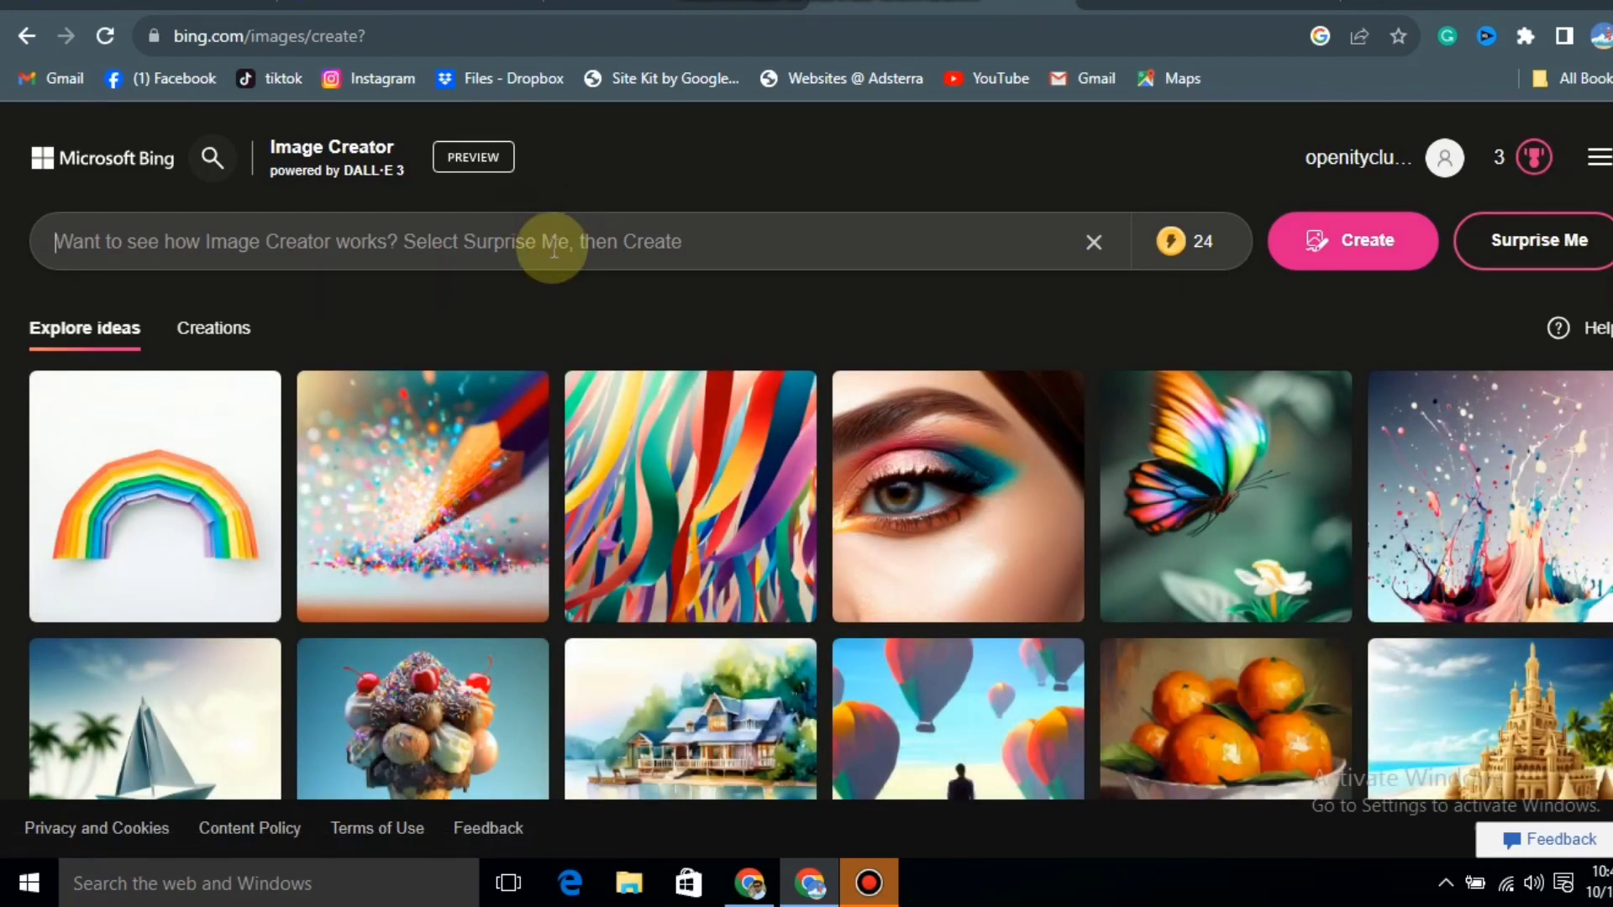
{"action": "left_click", "coordinate": [886, 2]}
{"action": "left_click", "coordinate": [943, 2]}
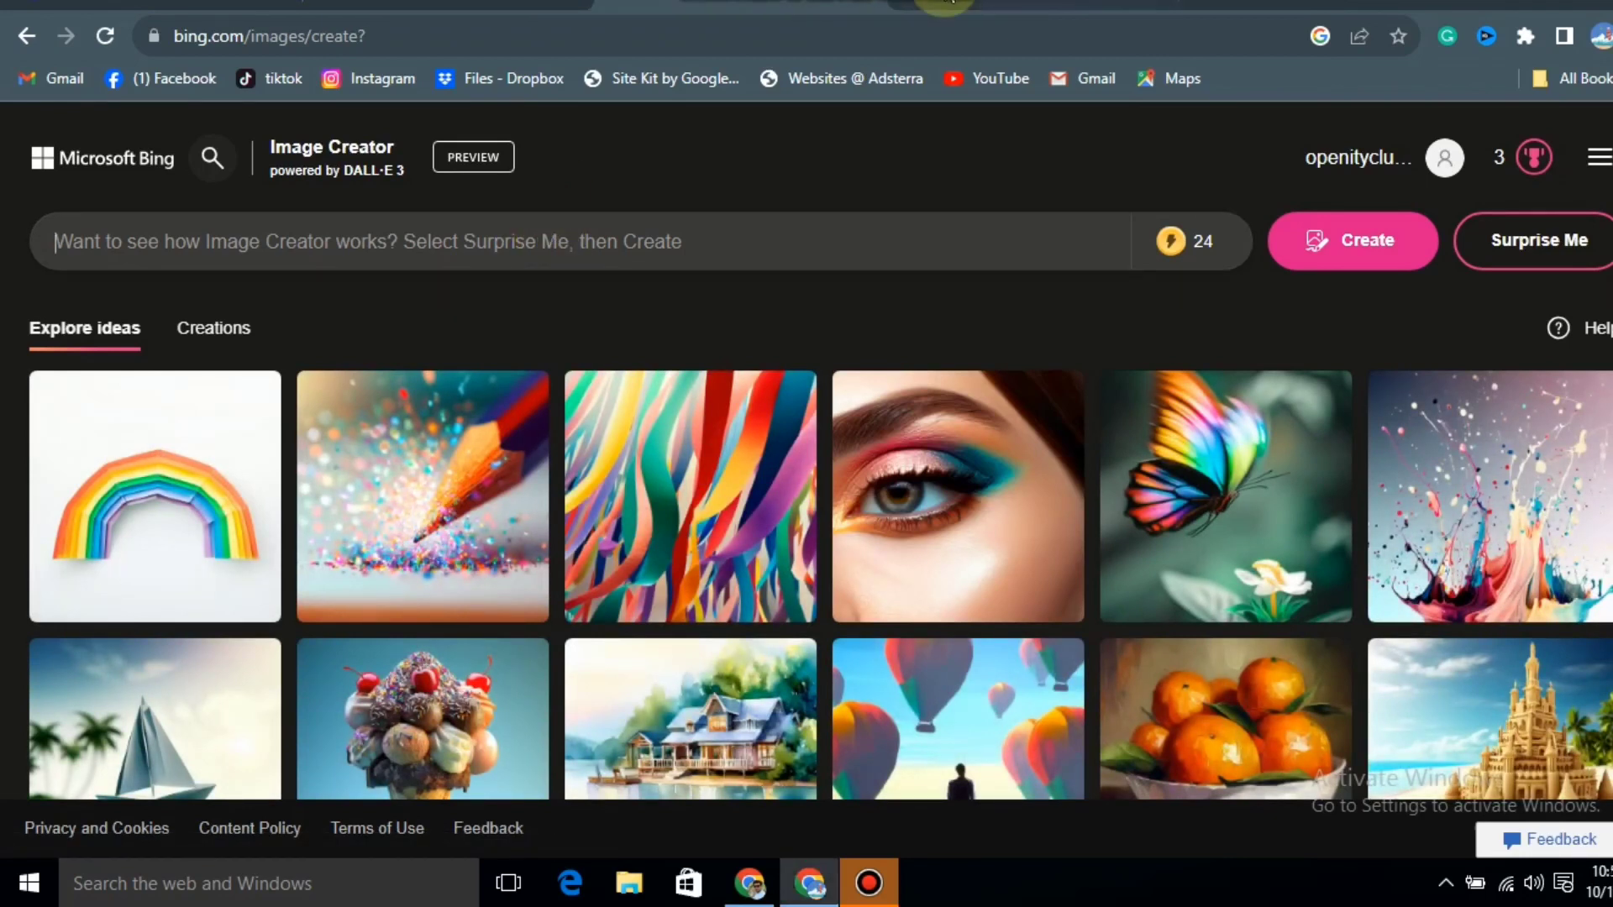
{"action": "left_click", "coordinate": [730, 243]}
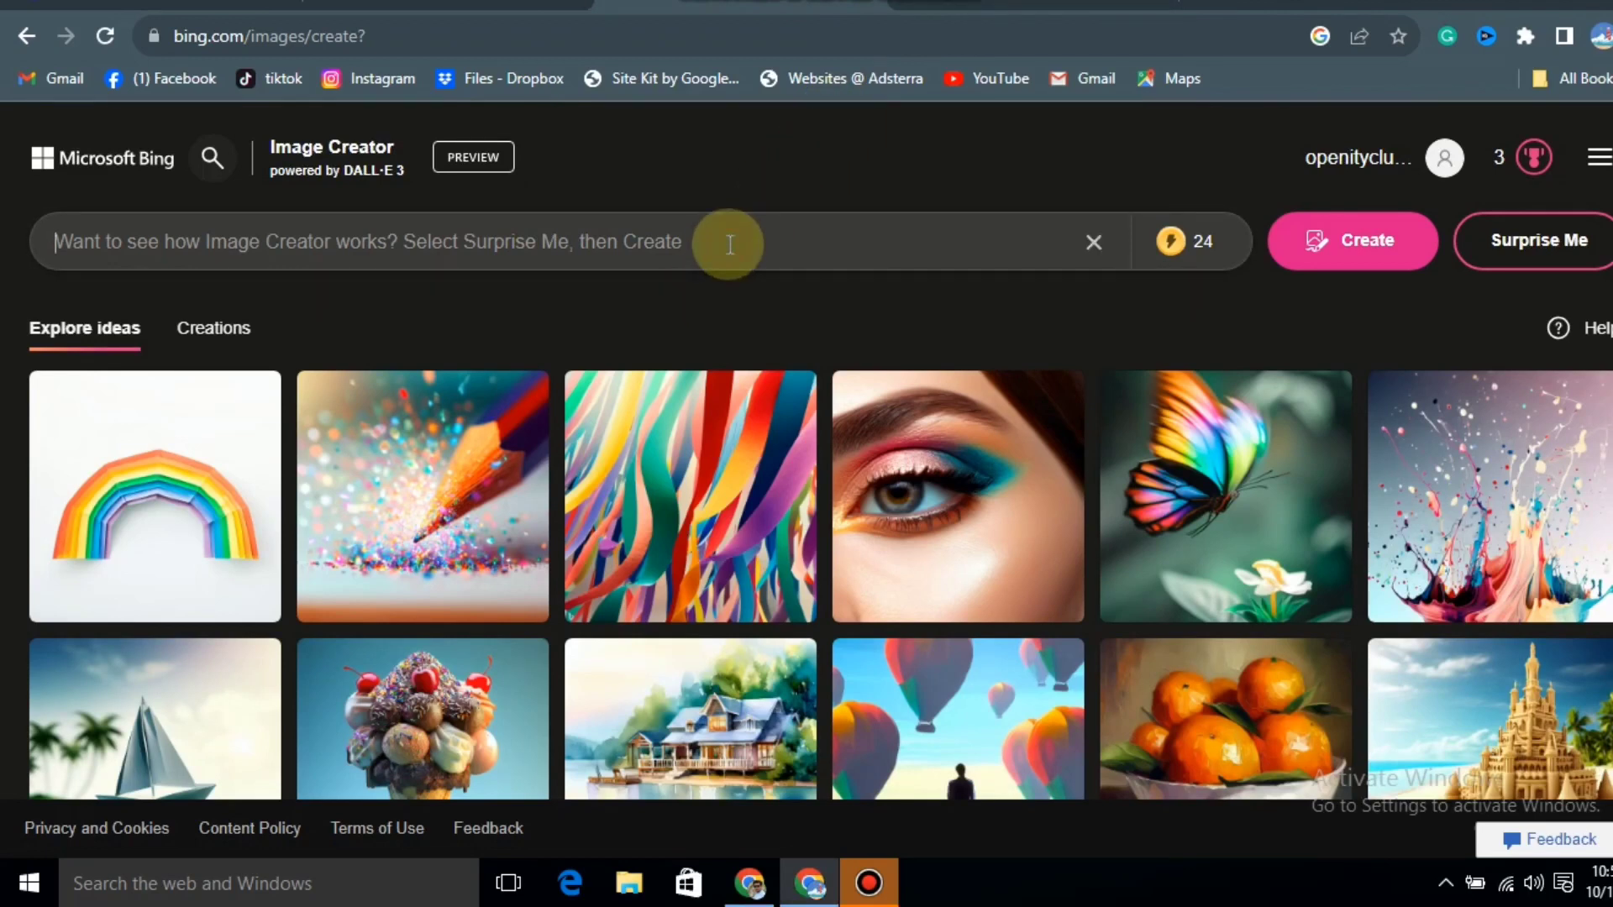
{"action": "type", "text": "Design a logo for hand bag company named Bit bag"}
{"action": "left_click_drag", "start_coordinate": [730, 241], "coordinate": [61, 237]}
{"action": "key", "text": "ctrl+c"}
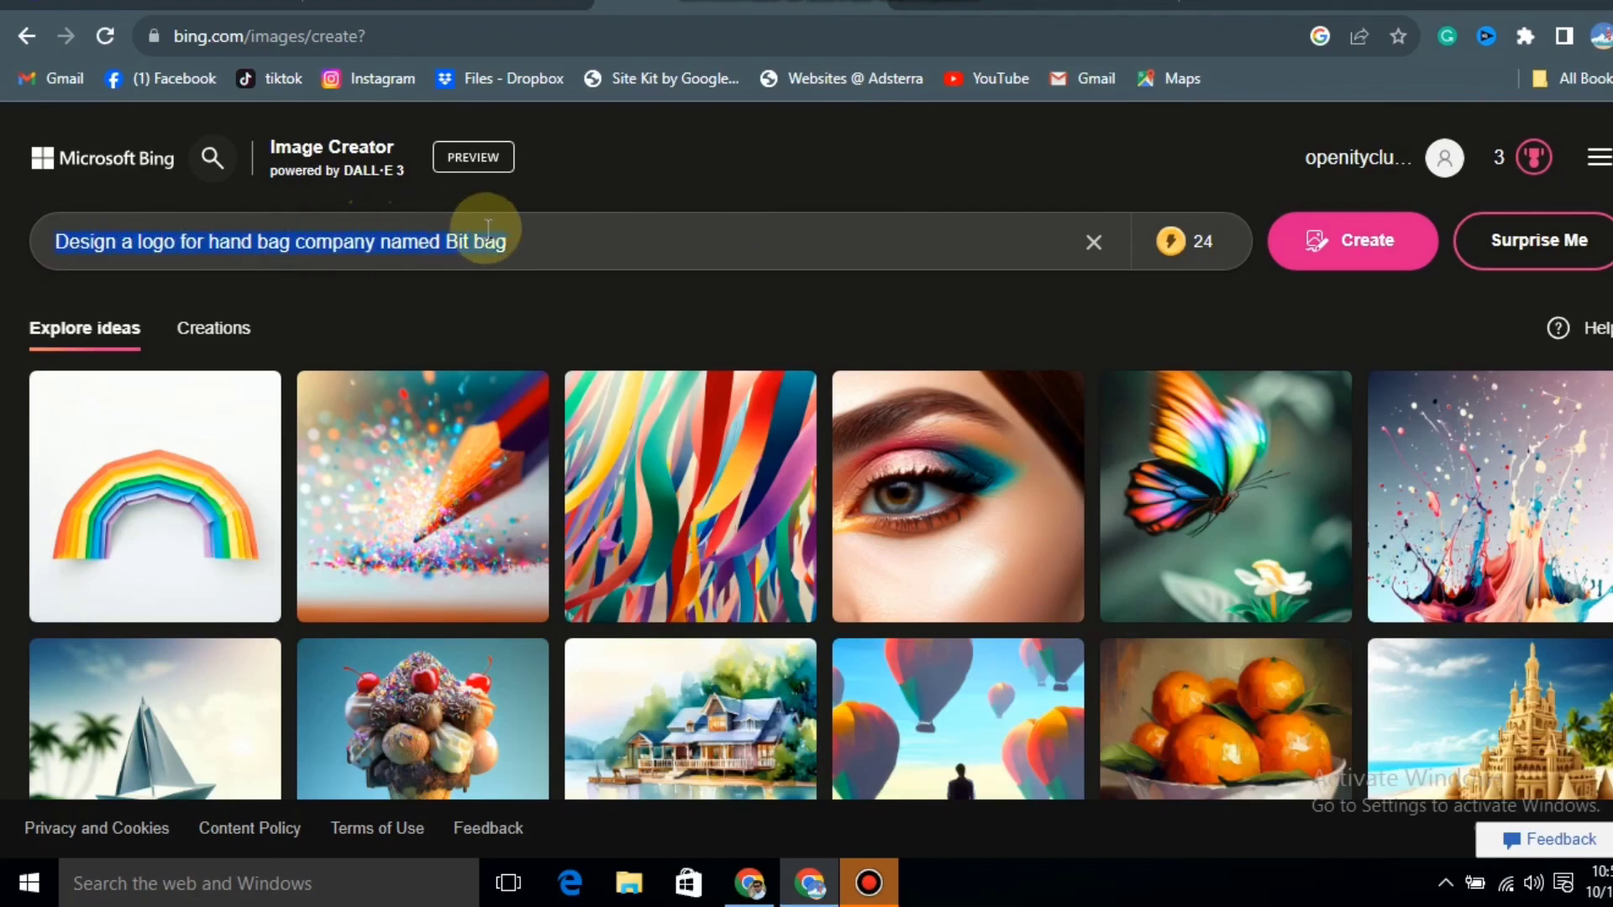
{"action": "left_click", "coordinate": [1340, 249]}
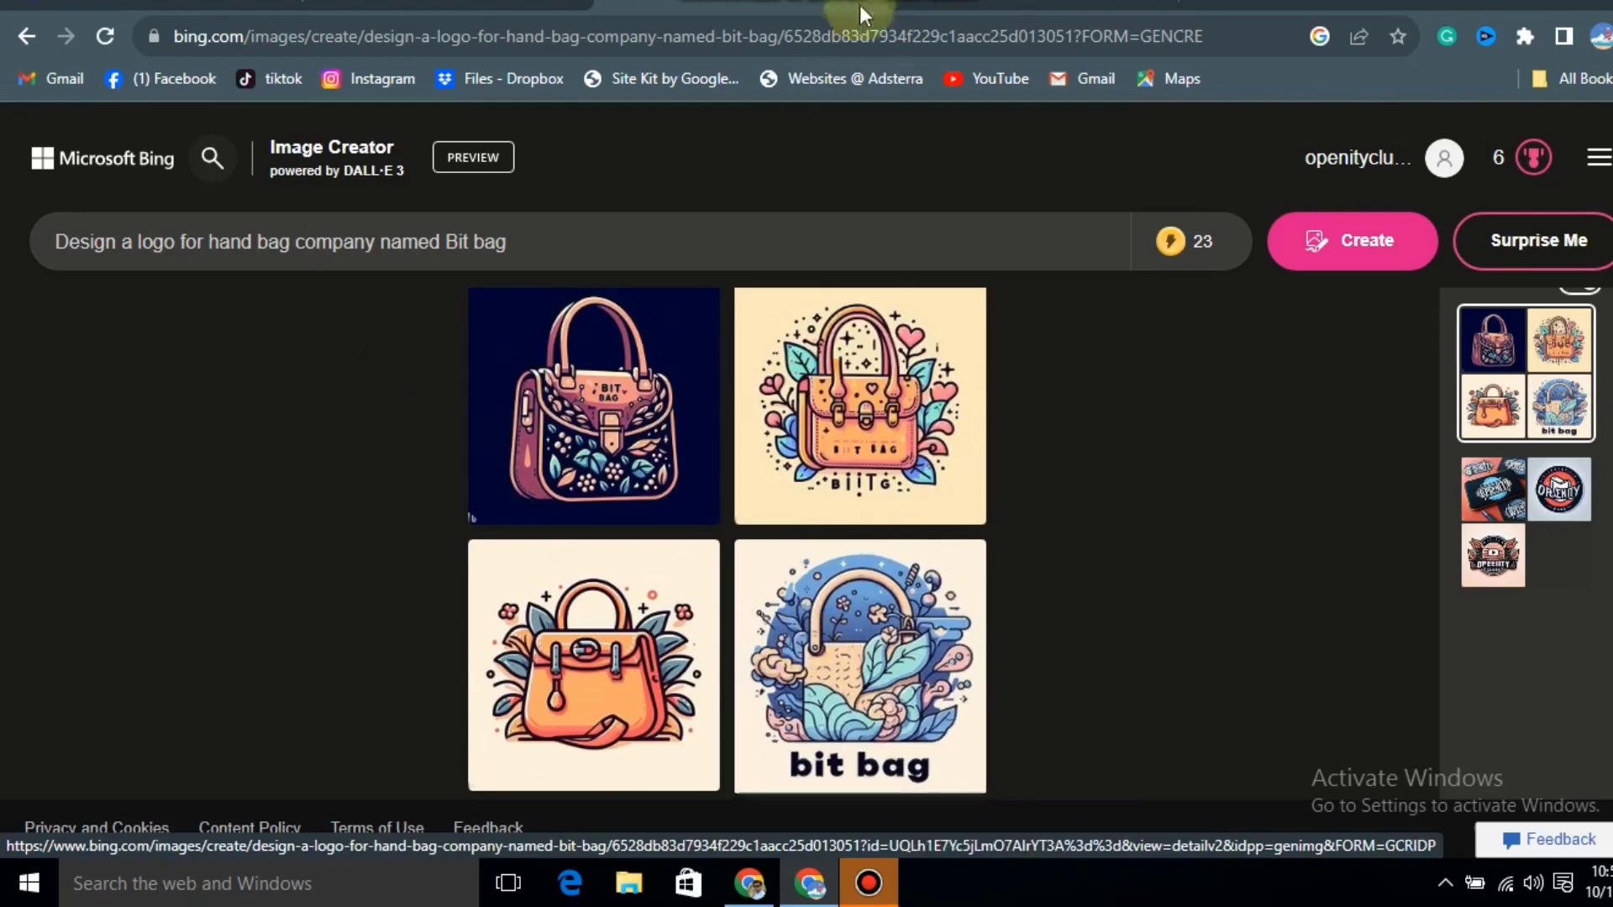
Step: Switch to GravityWrite and open the Logo Design Ideas tool among the image prompts
{"action": "left_click", "coordinate": [1025, 4]}
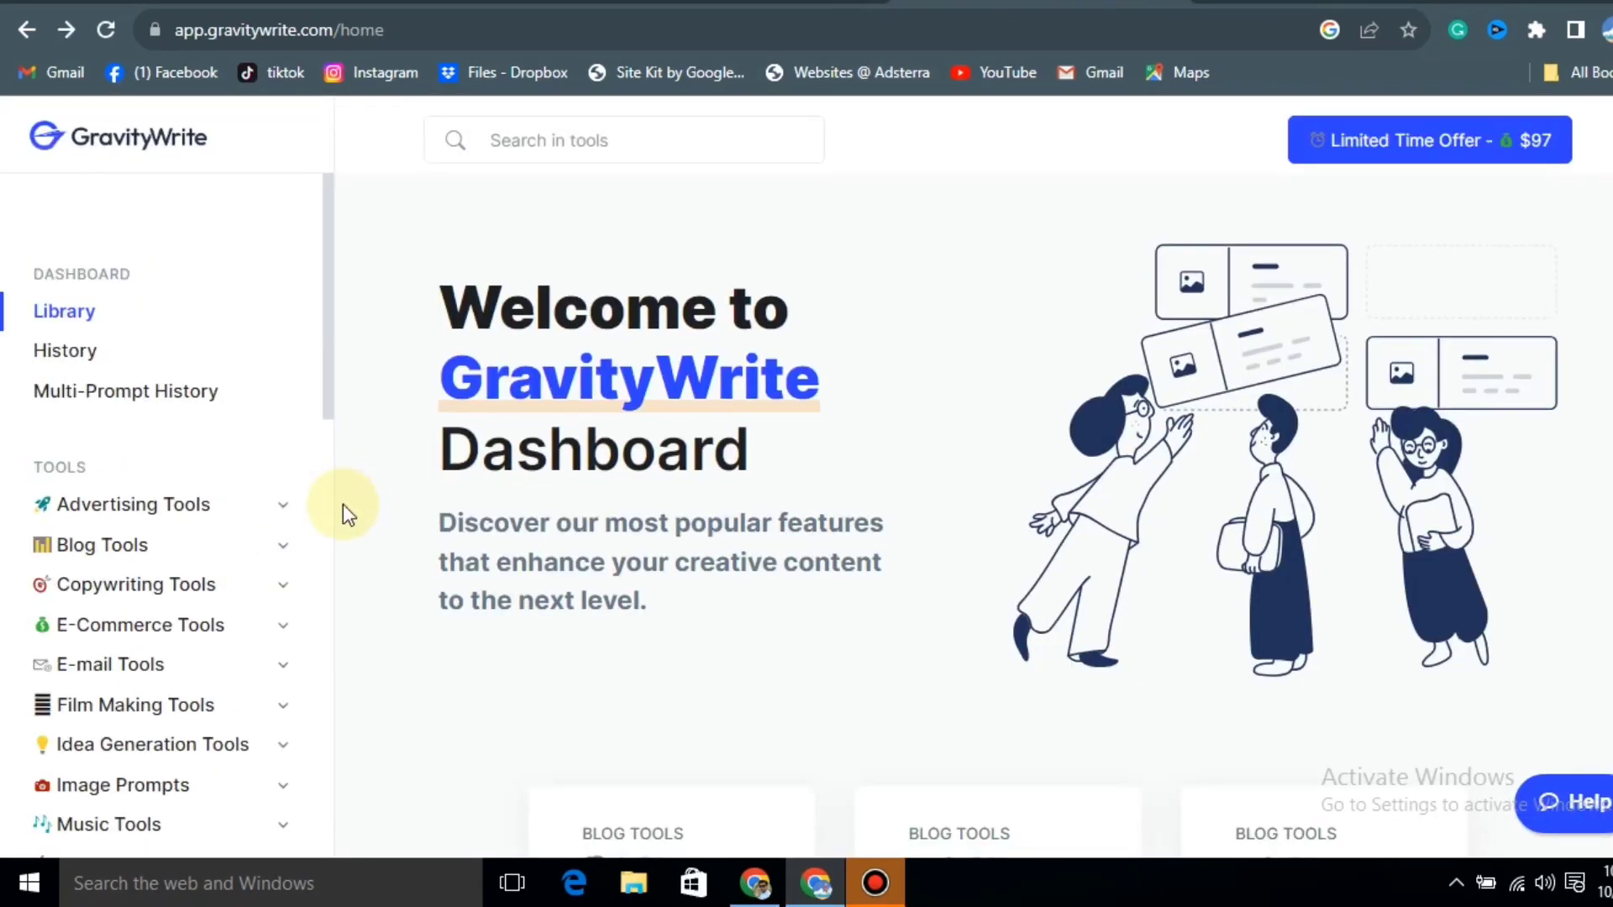
{"action": "scroll", "coordinate": [168, 399], "scroll_direction": "down", "scroll_amount": 5}
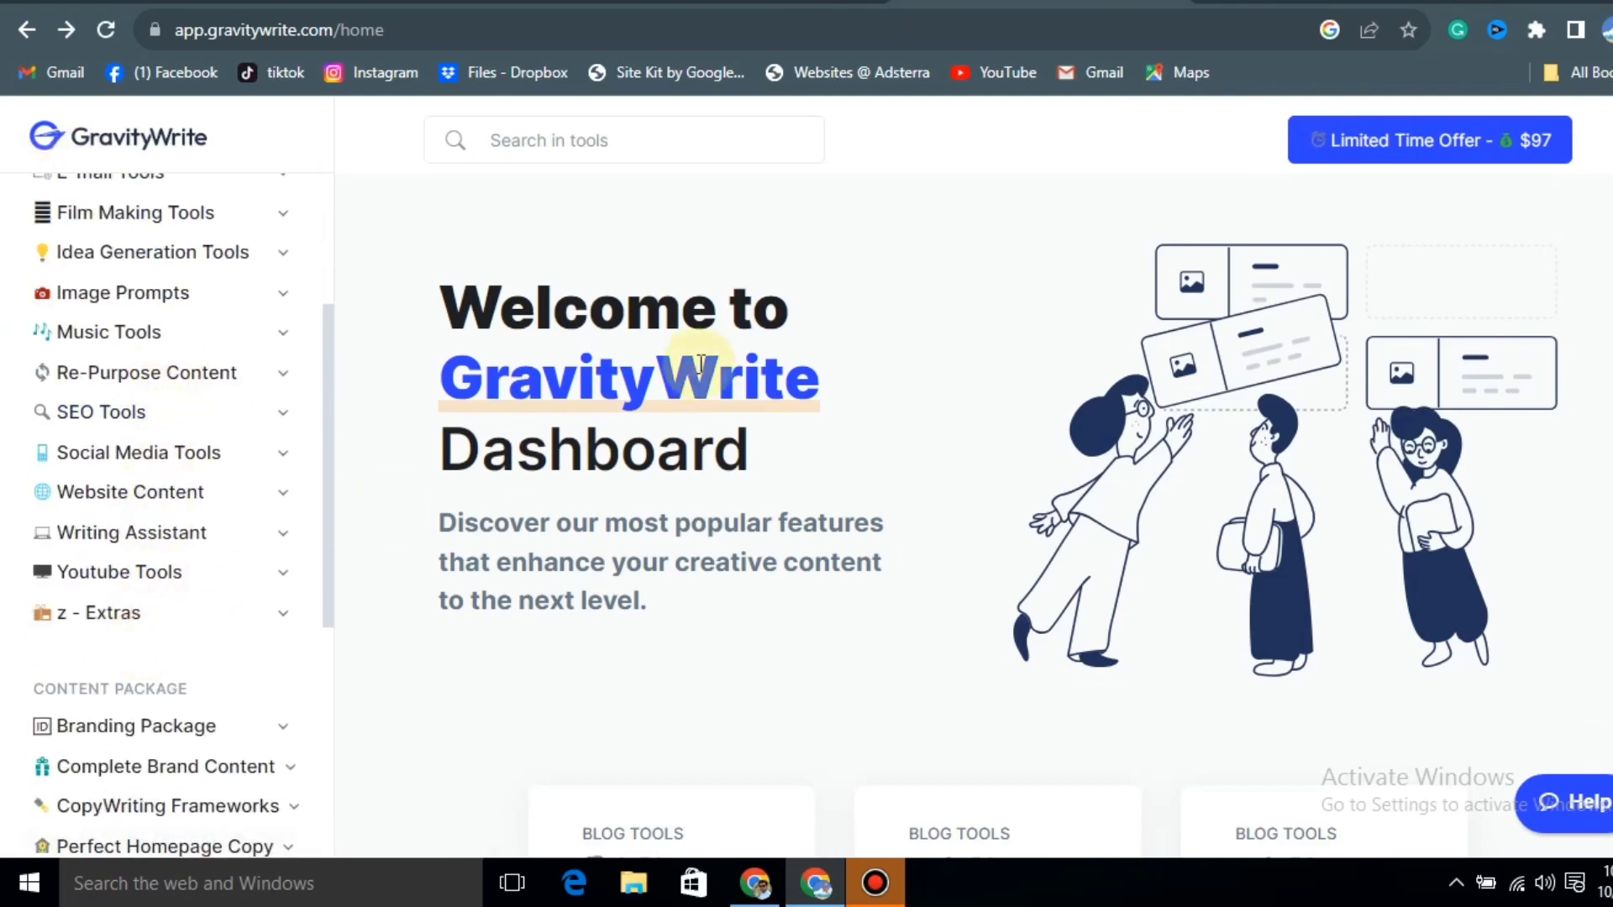
{"action": "scroll", "coordinate": [191, 421], "scroll_direction": "up", "scroll_amount": 5}
{"action": "scroll", "coordinate": [193, 420], "scroll_direction": "down", "scroll_amount": 2}
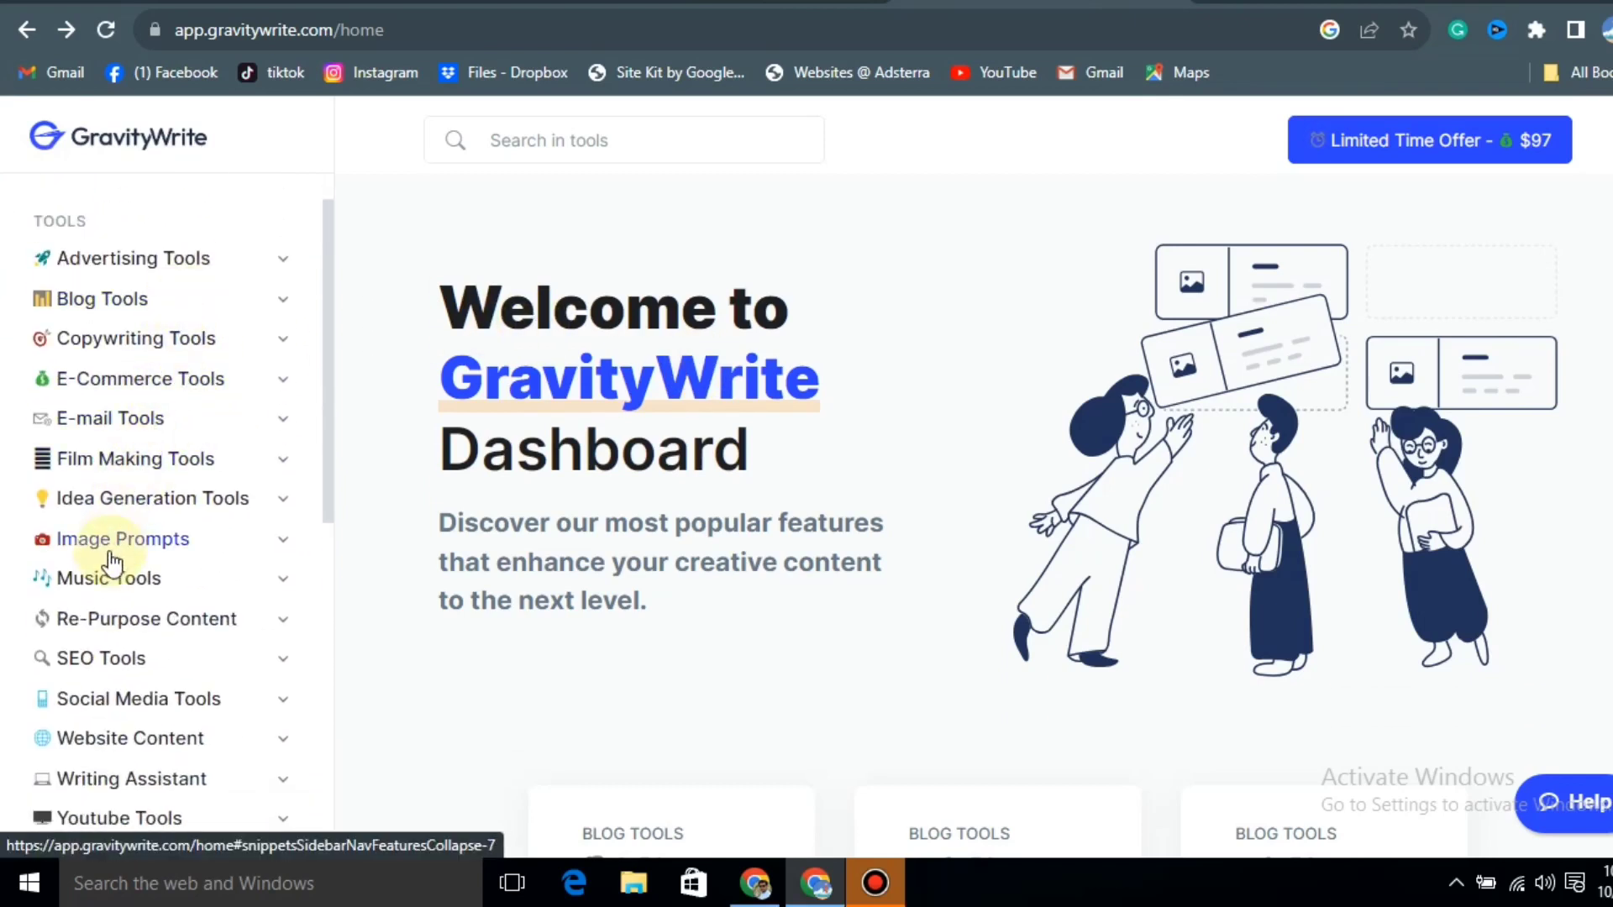
{"action": "left_click", "coordinate": [149, 543]}
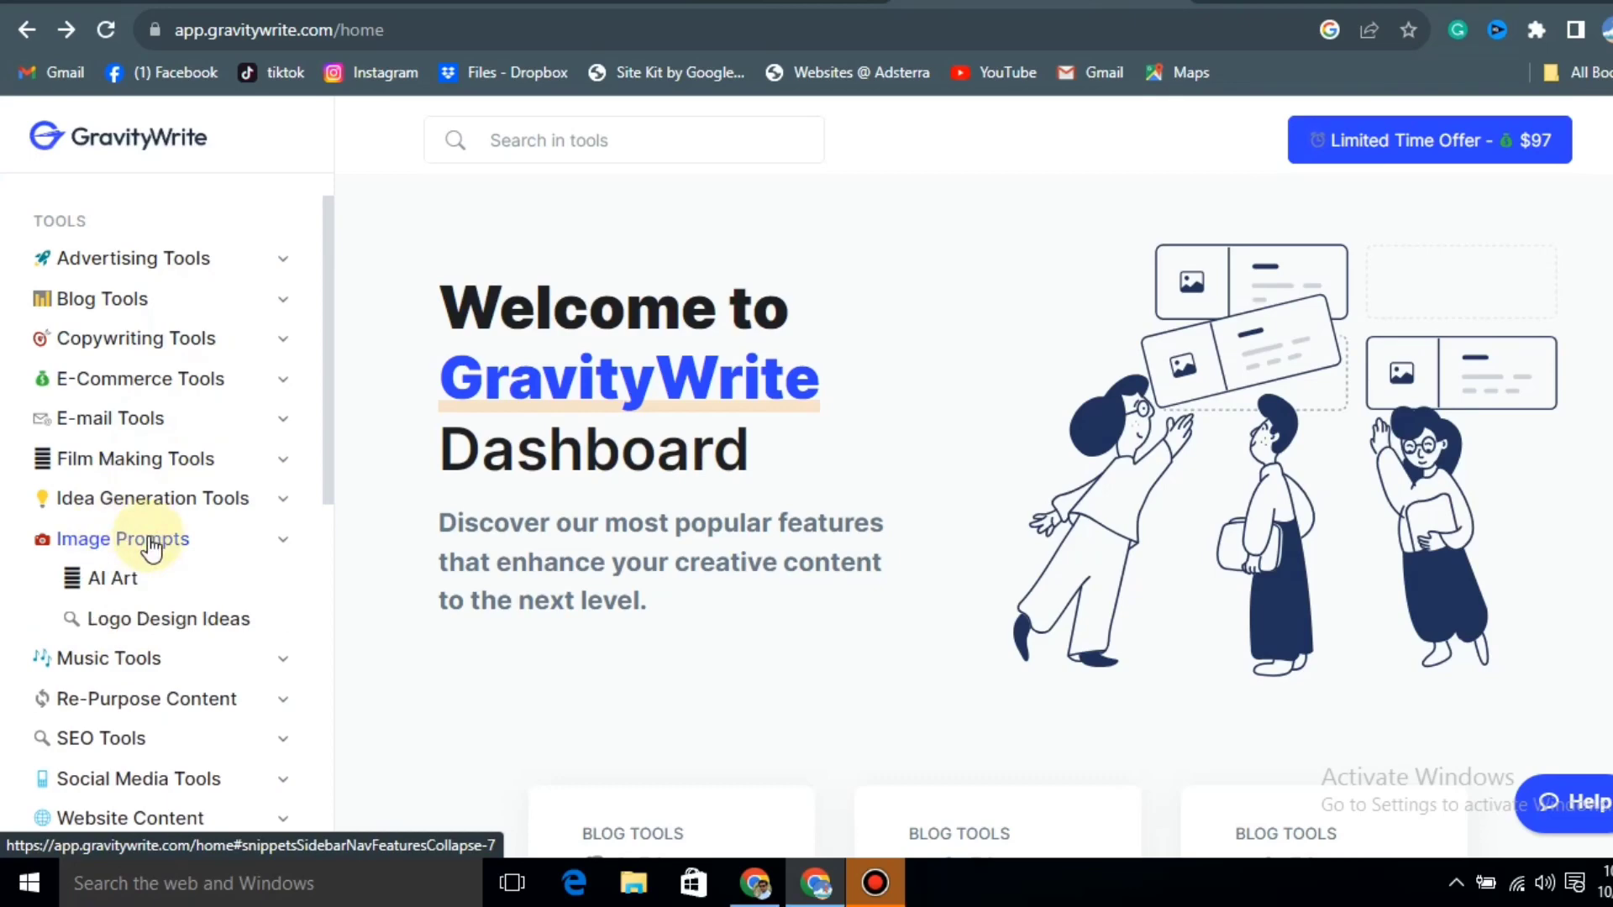
{"action": "left_click", "coordinate": [185, 621]}
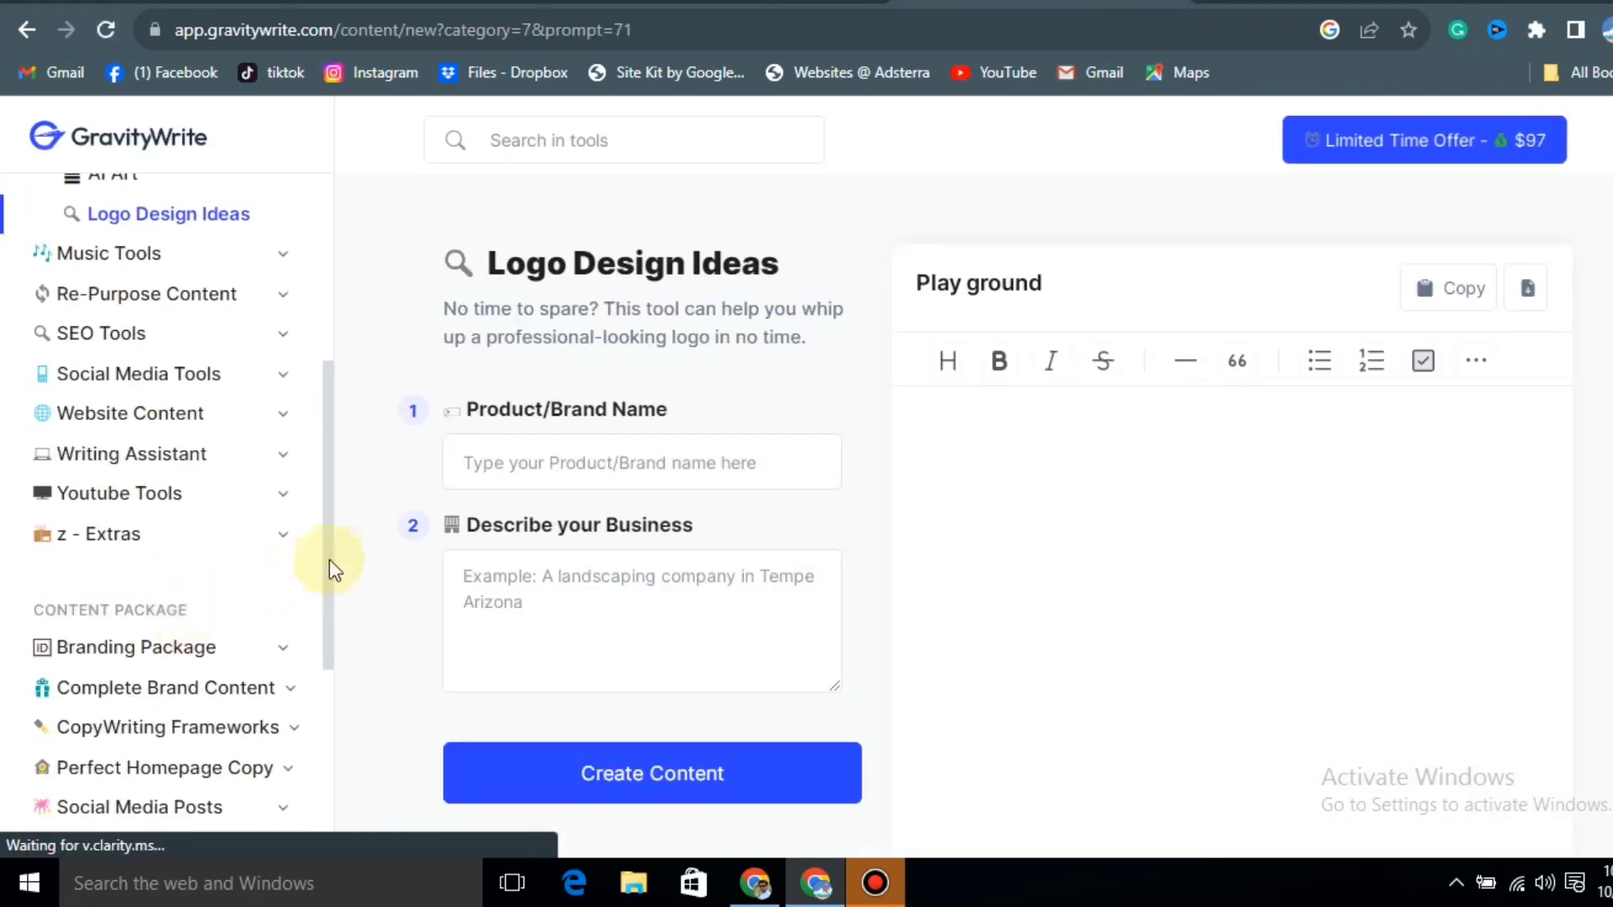
Step: Paste the copied logo prompt as the business description and enter "Bit bag" as the product/brand name
{"action": "left_click", "coordinate": [605, 476]}
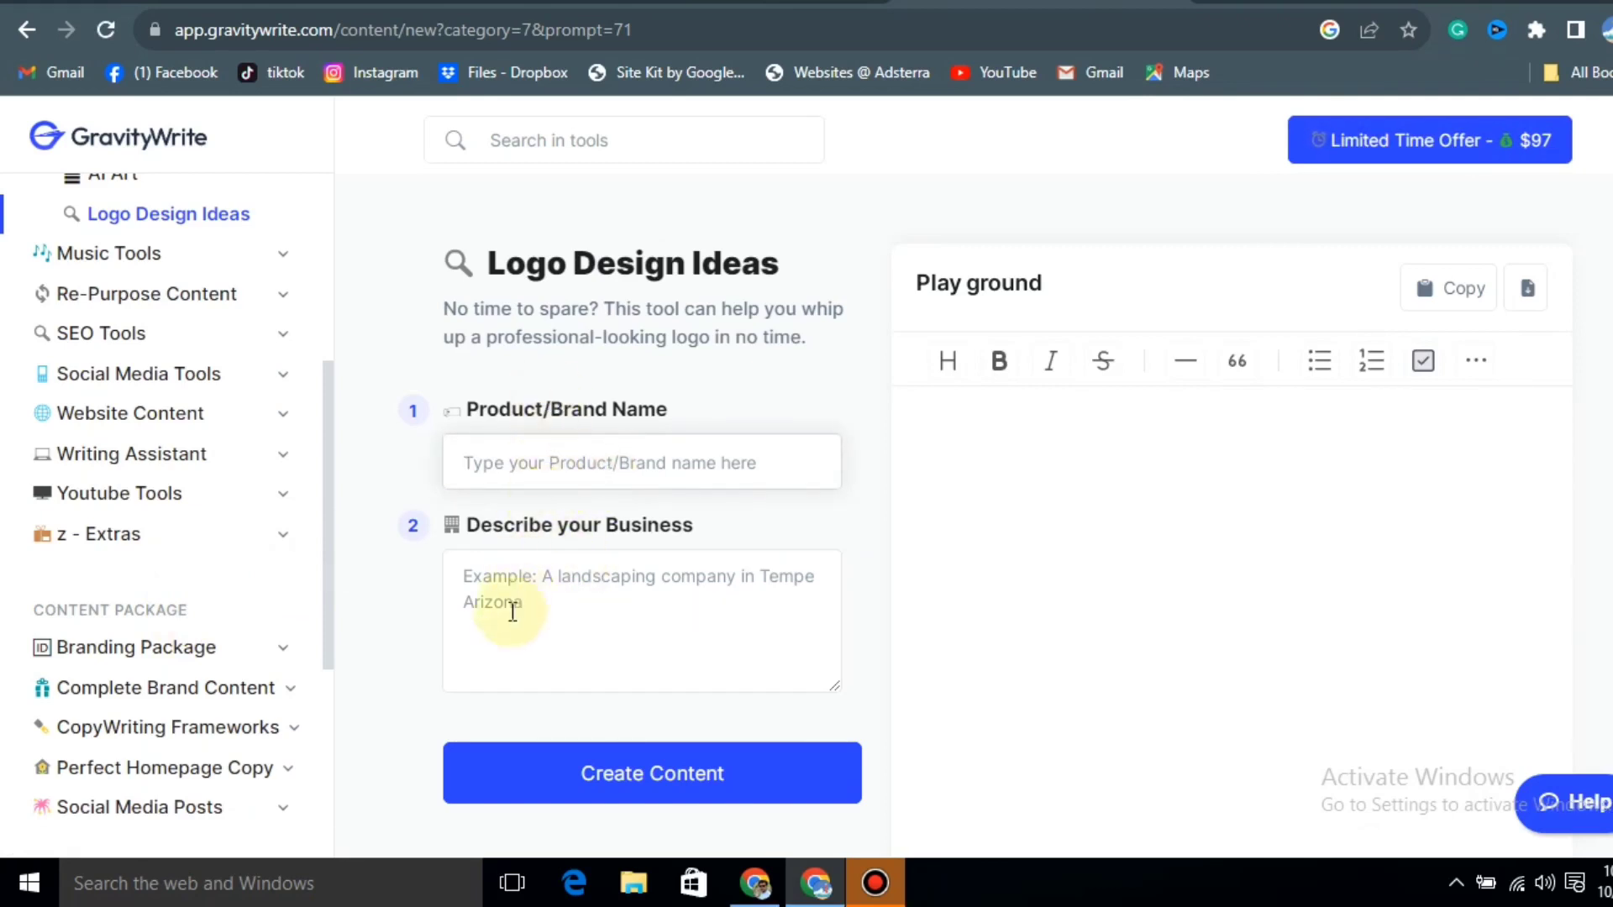
{"action": "key", "text": "ctrl+v"}
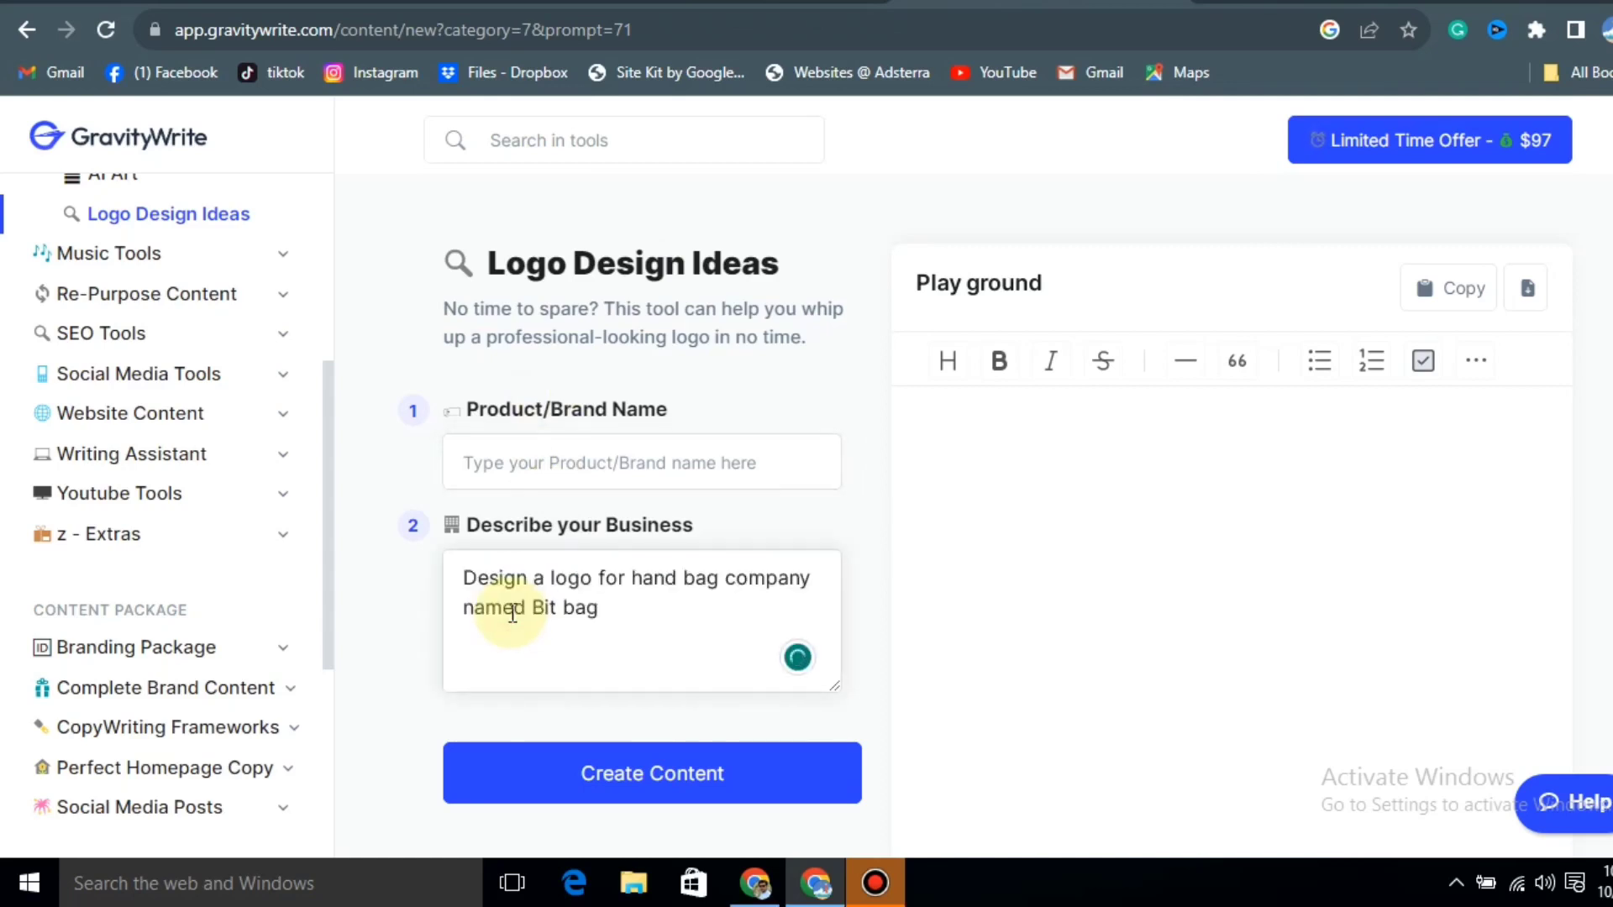
{"action": "left_click_drag", "start_coordinate": [598, 608], "coordinate": [548, 608]}
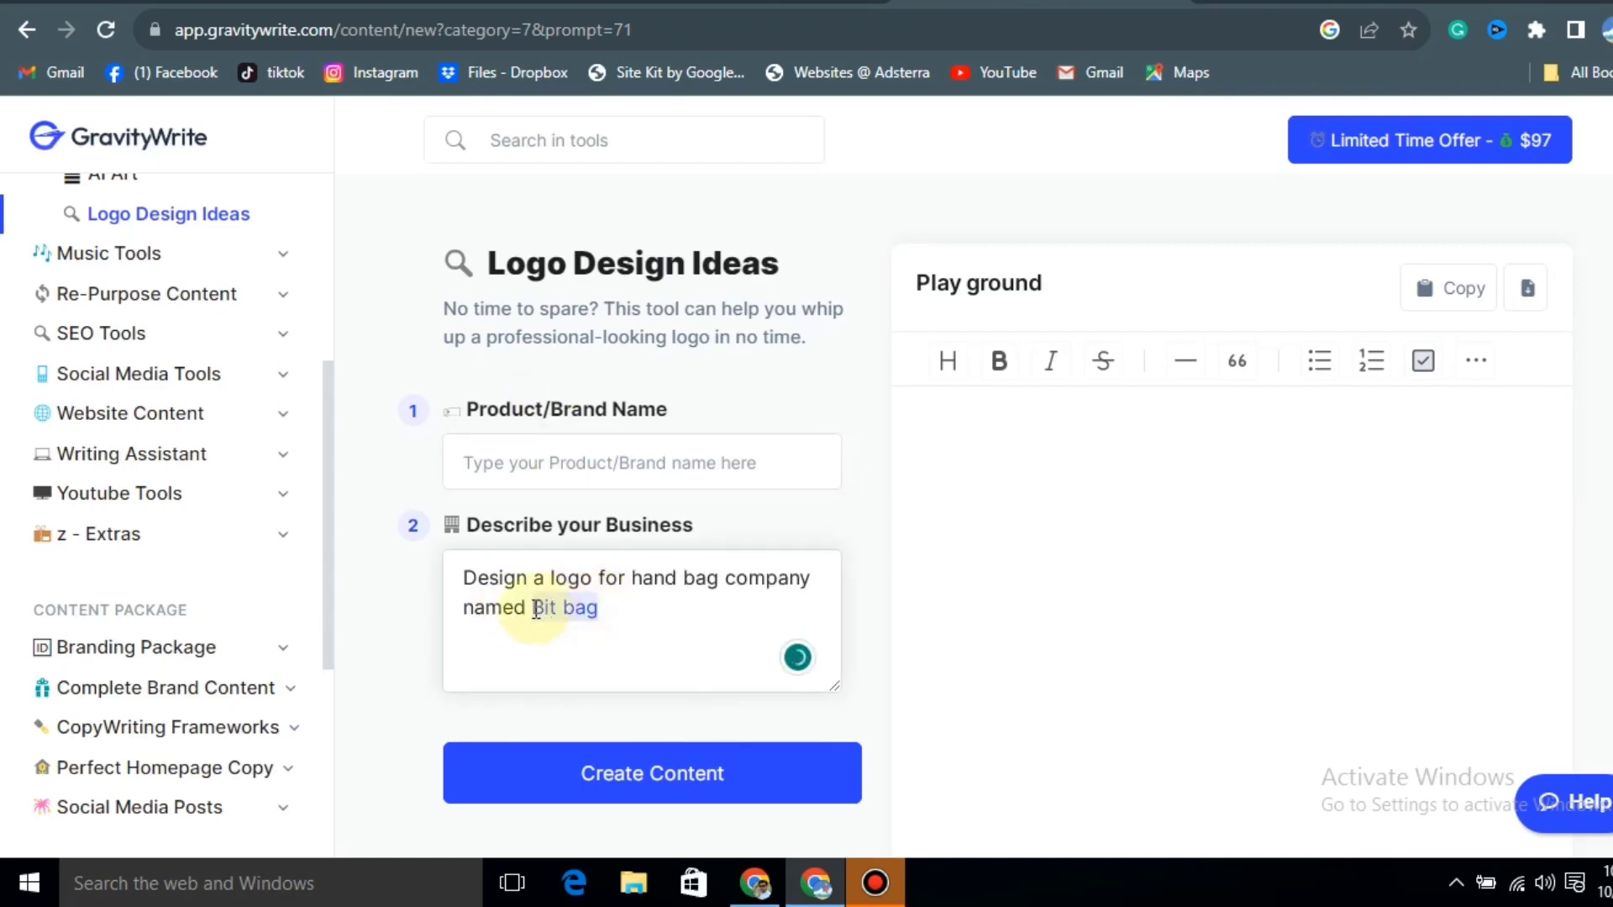
{"action": "left_click", "coordinate": [539, 467]}
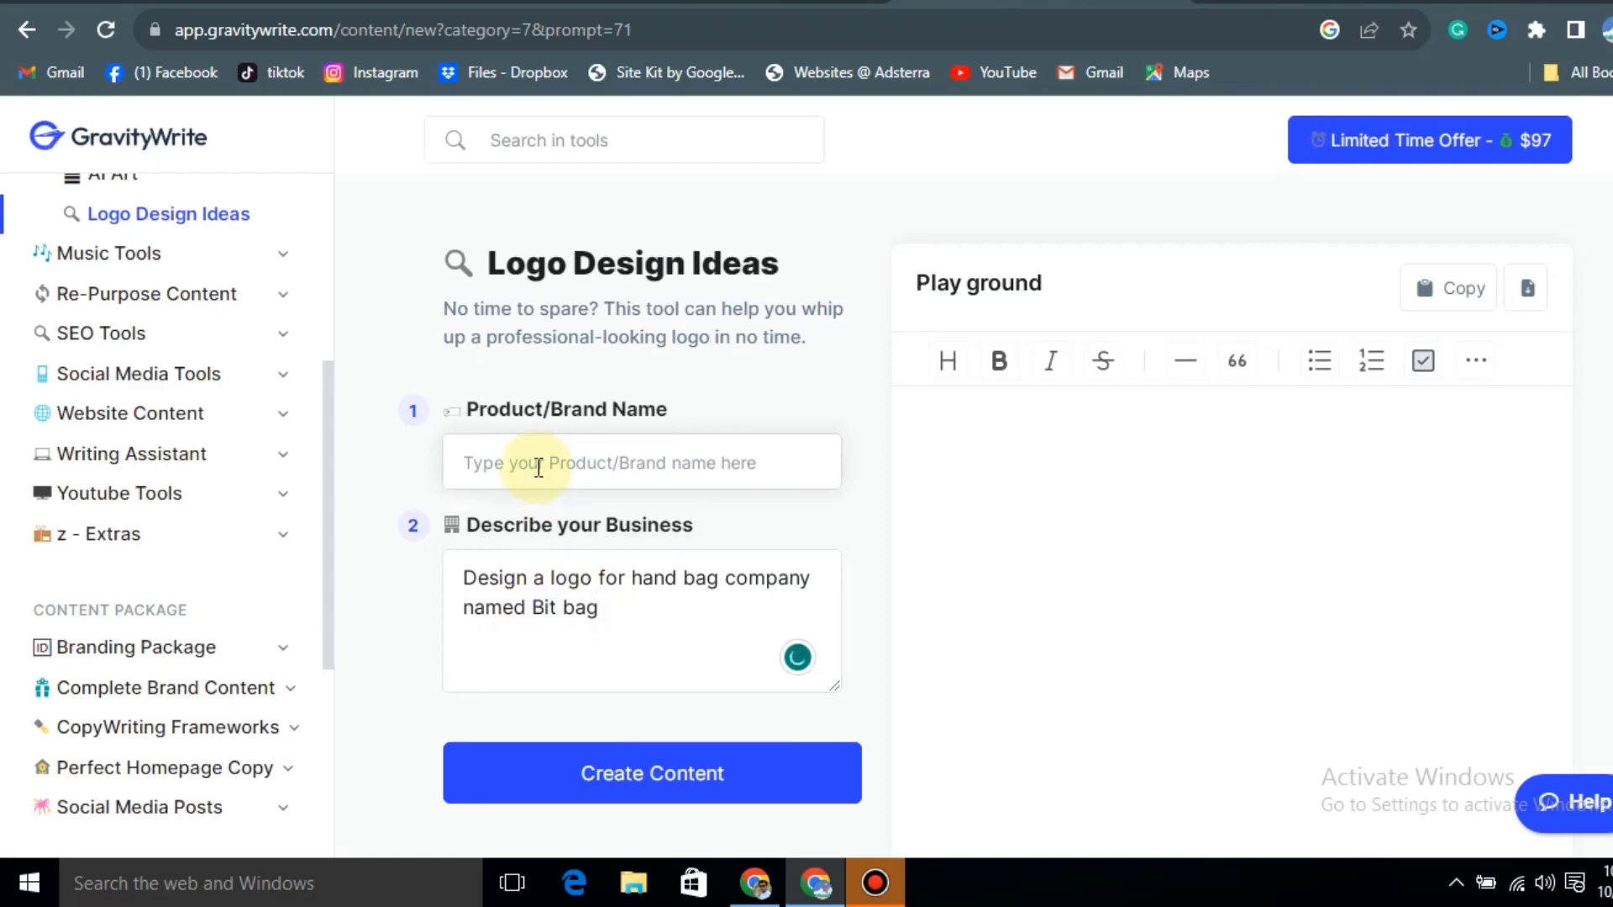
{"action": "type", "text": "Bit bag"}
Step: Change the business description to "Design a logo for a bag company named Bit bag" and generate the content
{"action": "left_click", "coordinate": [637, 614]}
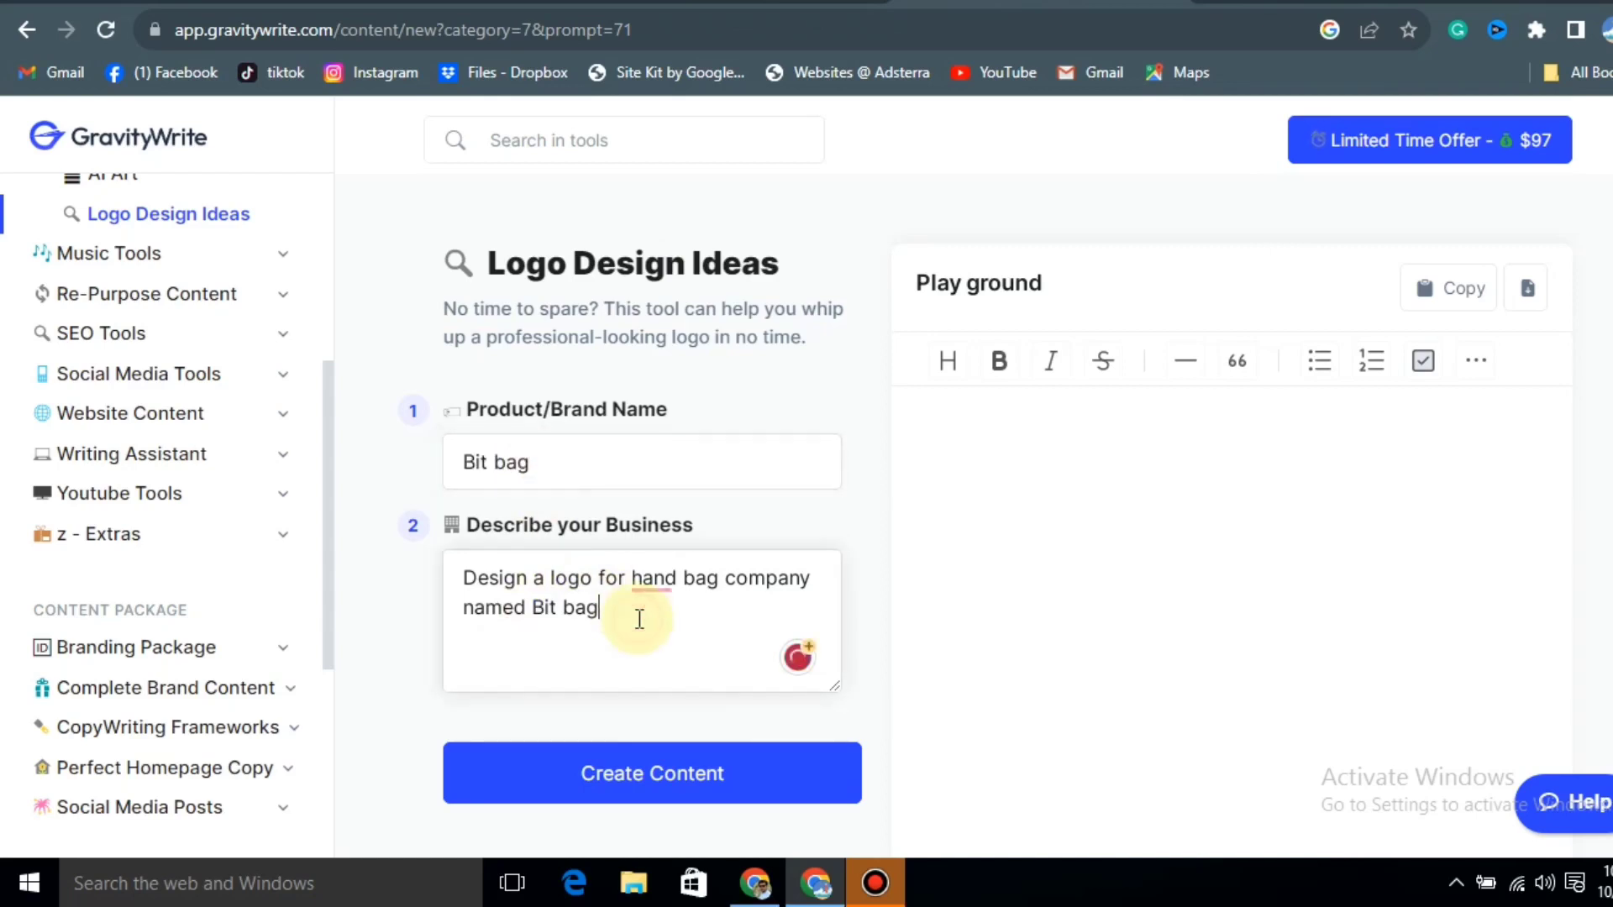
{"action": "mouse_move", "coordinate": [672, 582]}
{"action": "left_click", "coordinate": [685, 643]}
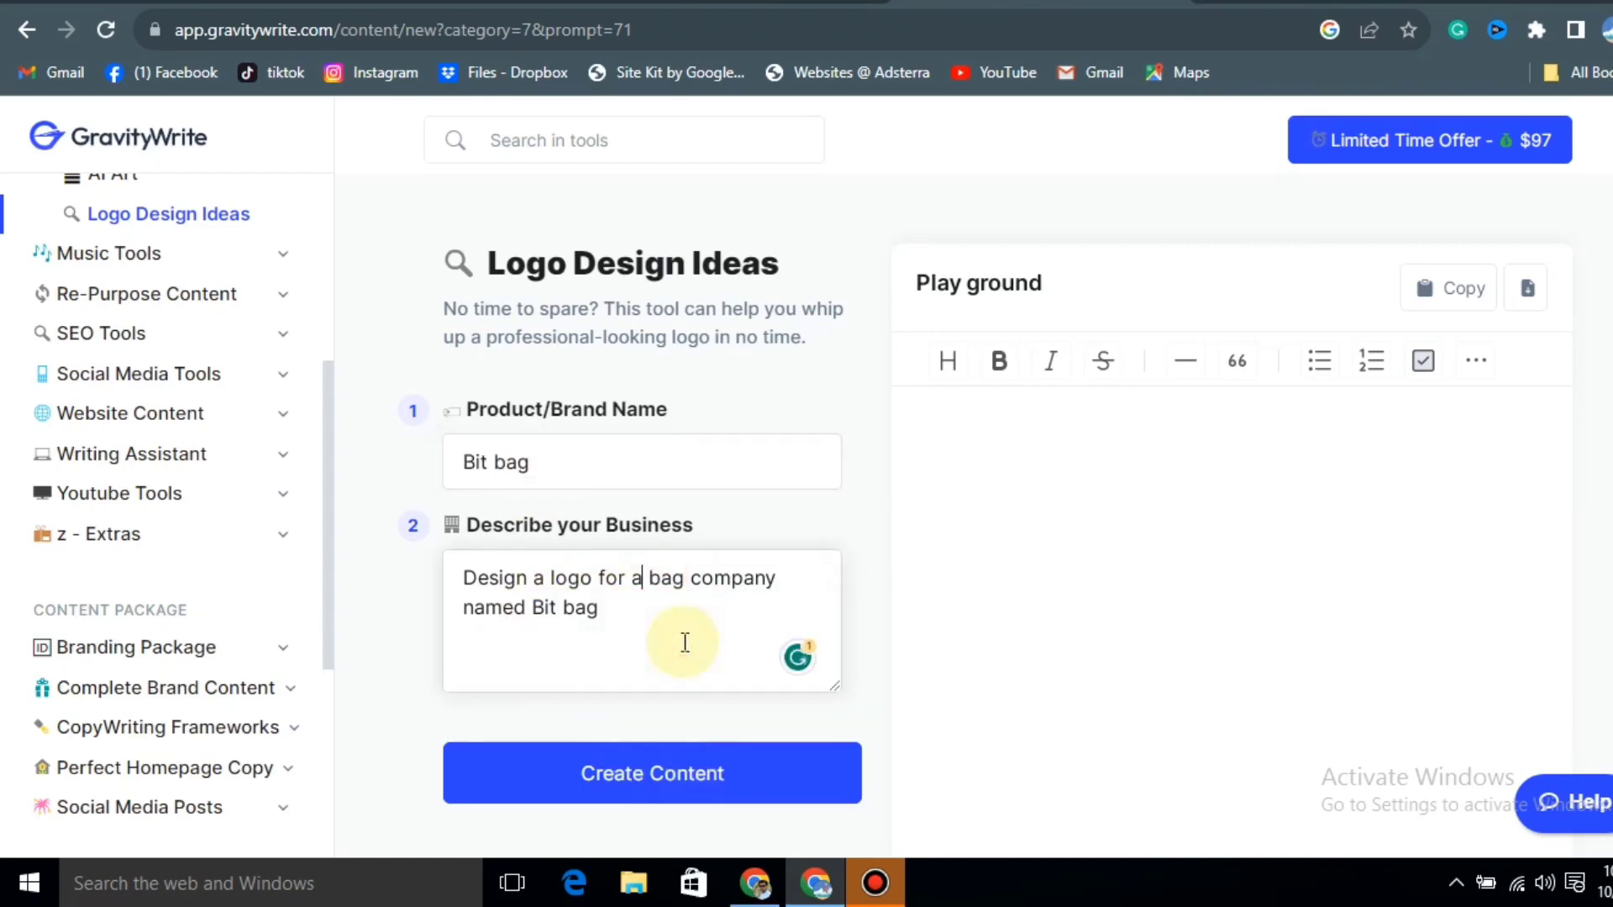
{"action": "left_click", "coordinate": [654, 796]}
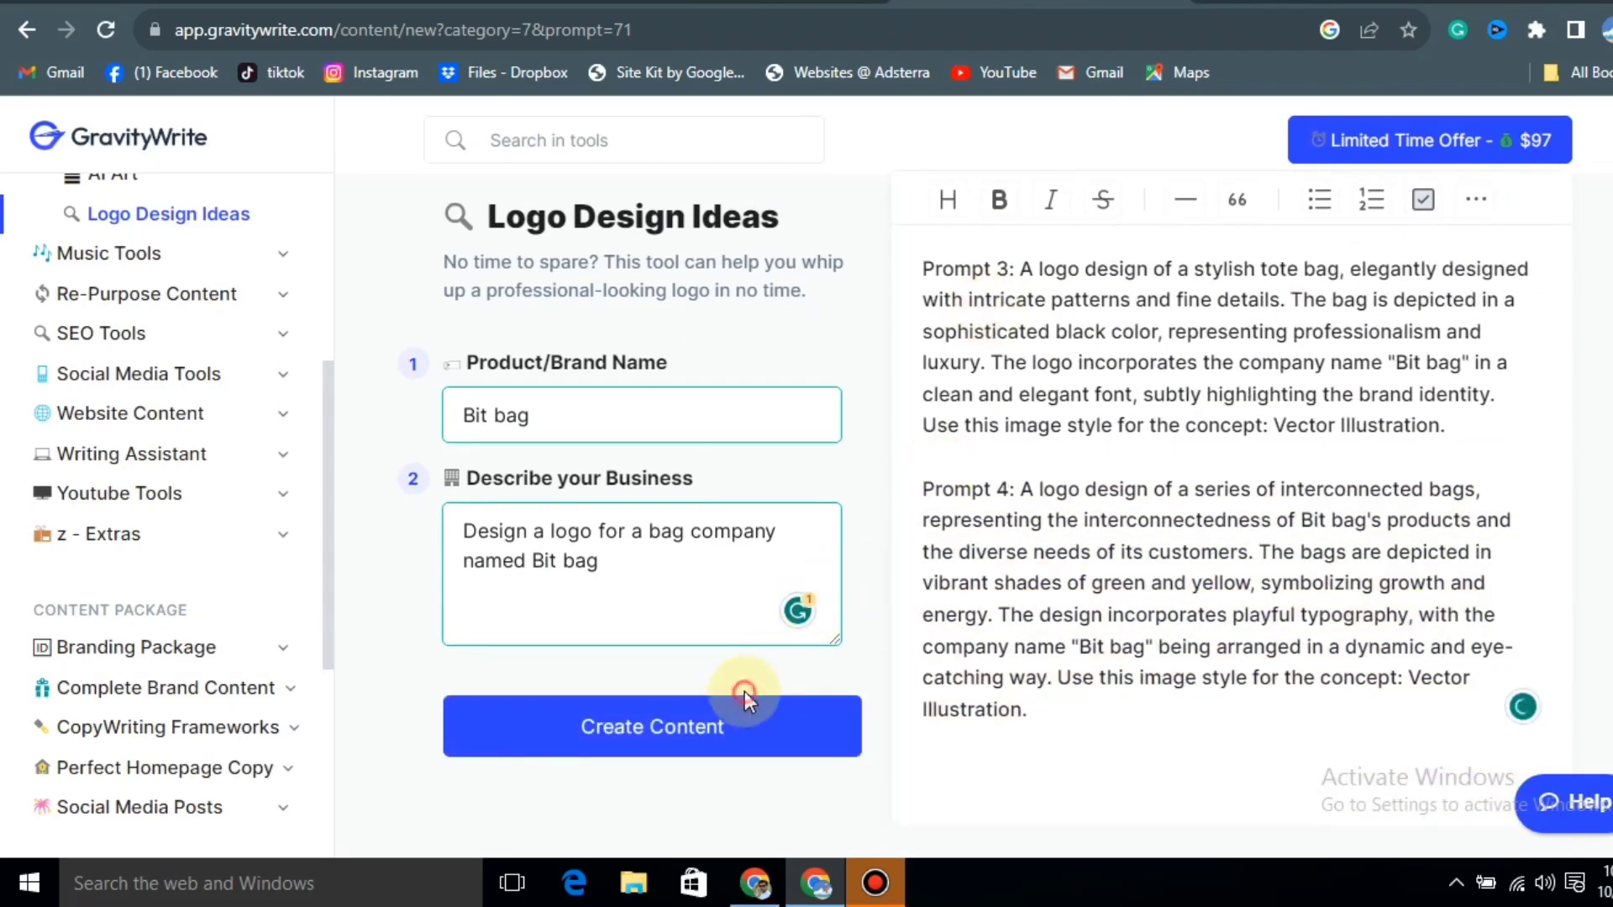
Step: Copy Prompt1's backpack logo description up to "Bit bag", replace the prompt in Bing Image Creator with it, and start creating images
{"action": "scroll", "coordinate": [1098, 672], "scroll_direction": "up", "scroll_amount": 5}
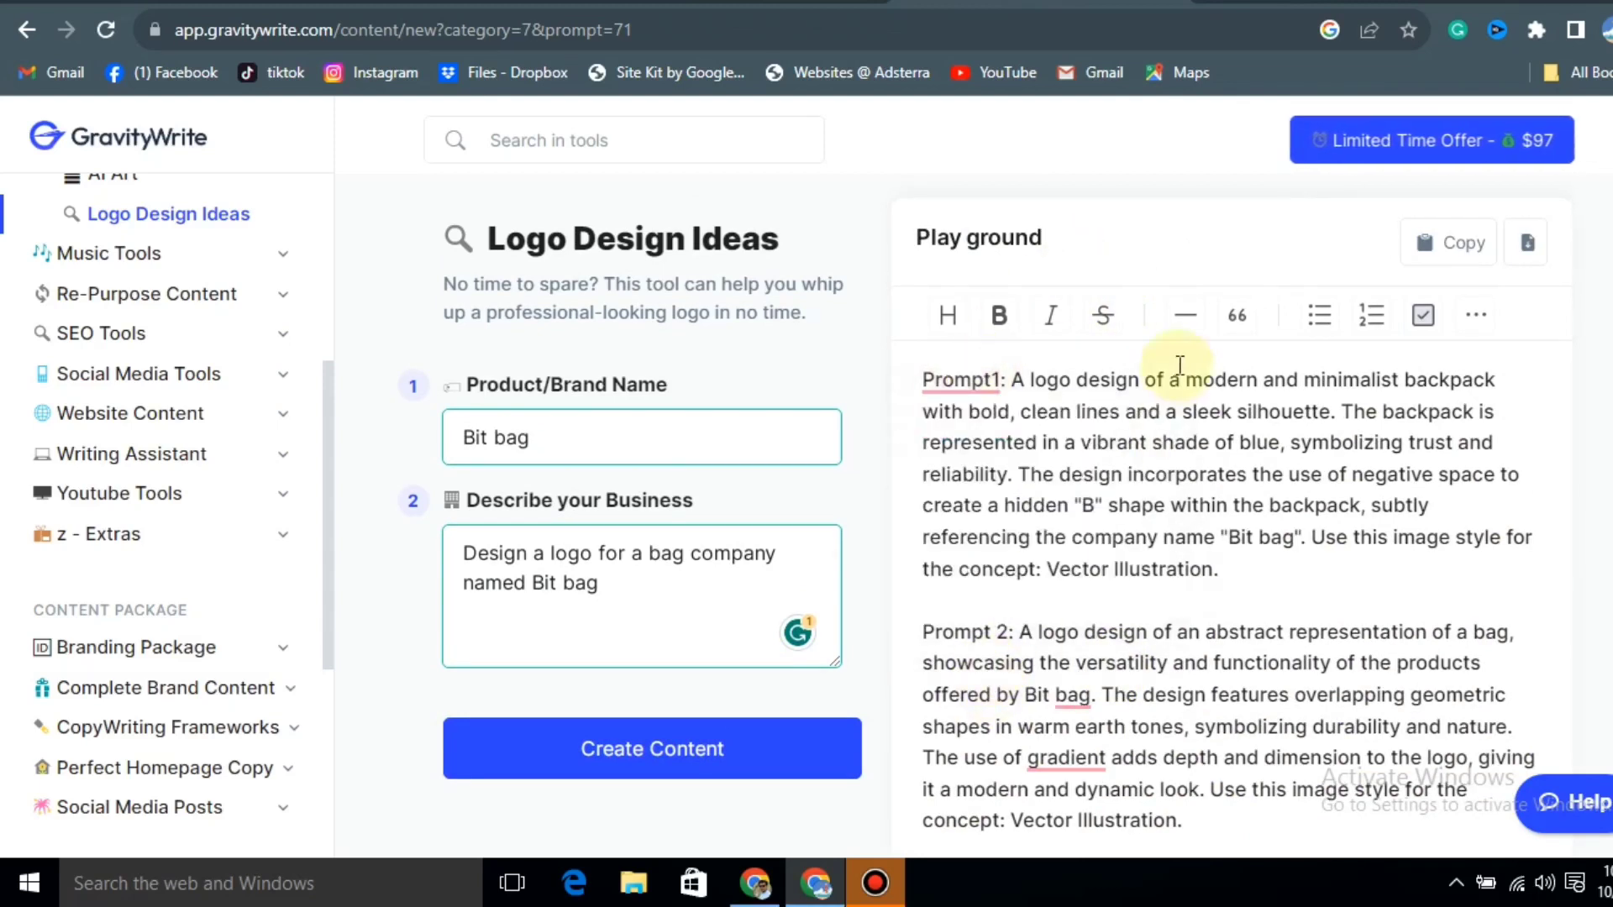
{"action": "left_click_drag", "start_coordinate": [1011, 380], "coordinate": [1295, 550]}
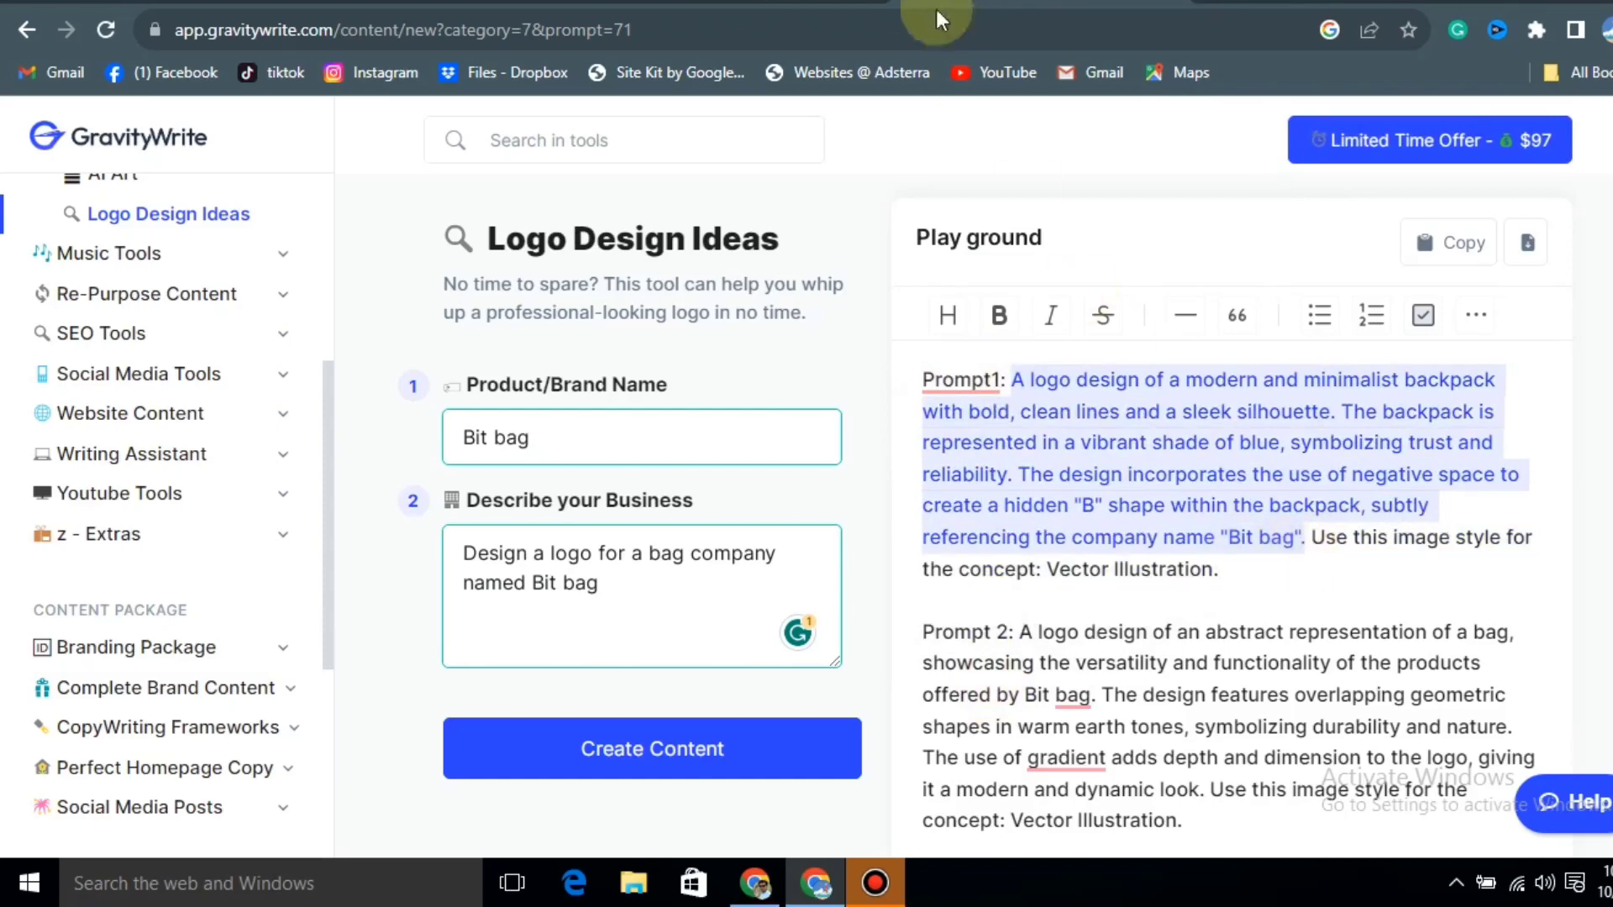
{"action": "left_click", "coordinate": [454, 2]}
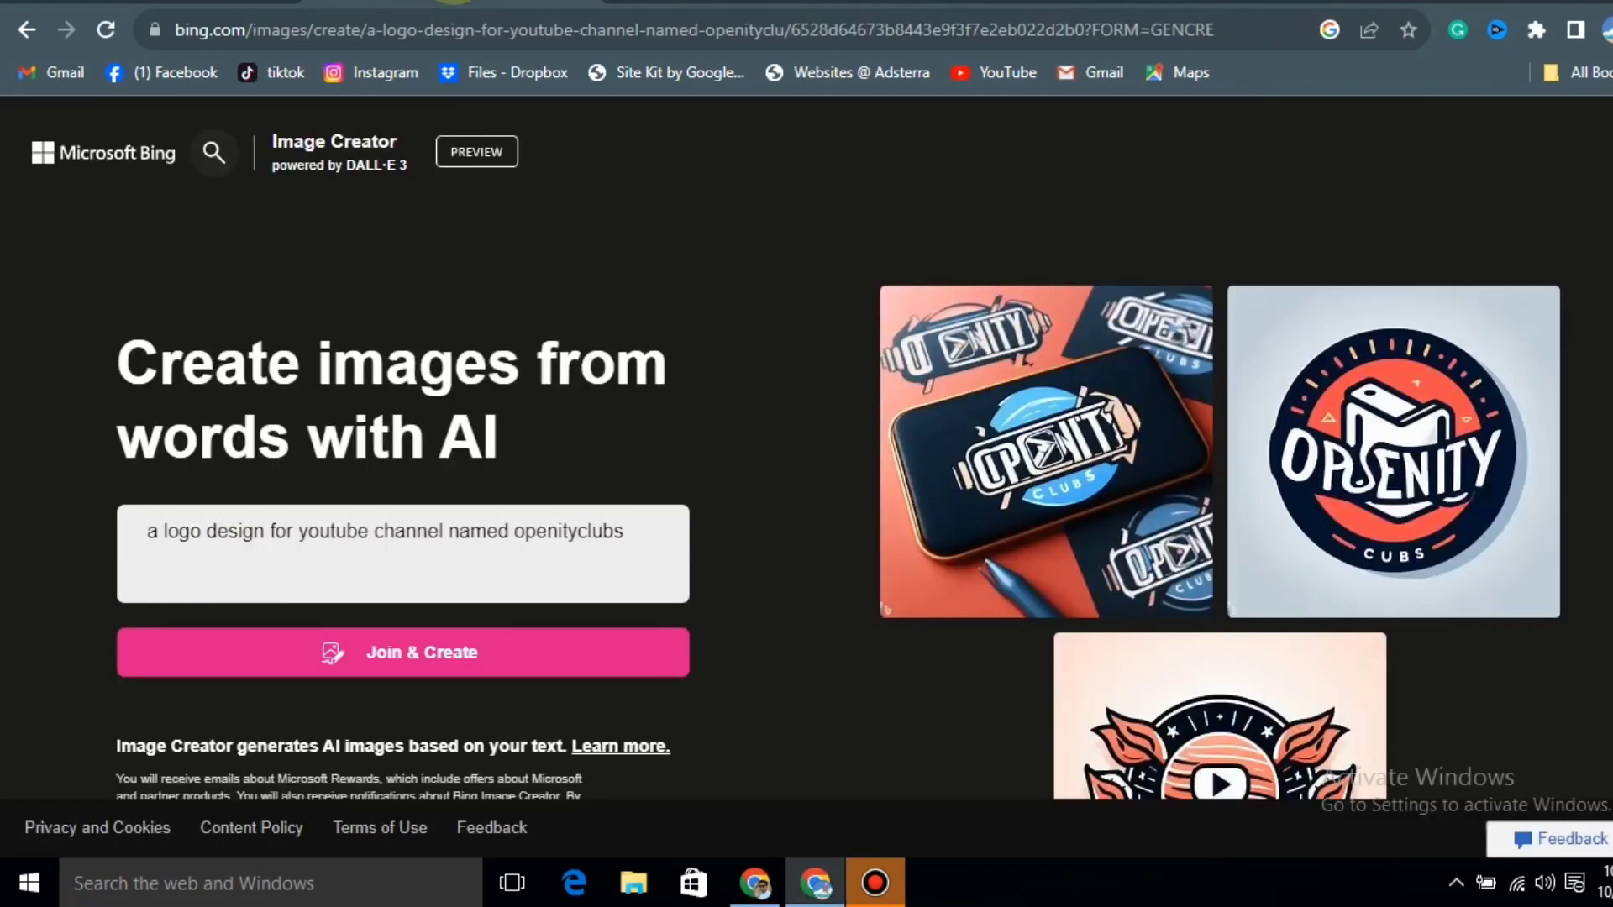
{"action": "left_click", "coordinate": [712, 2]}
{"action": "left_click", "coordinate": [614, 225]}
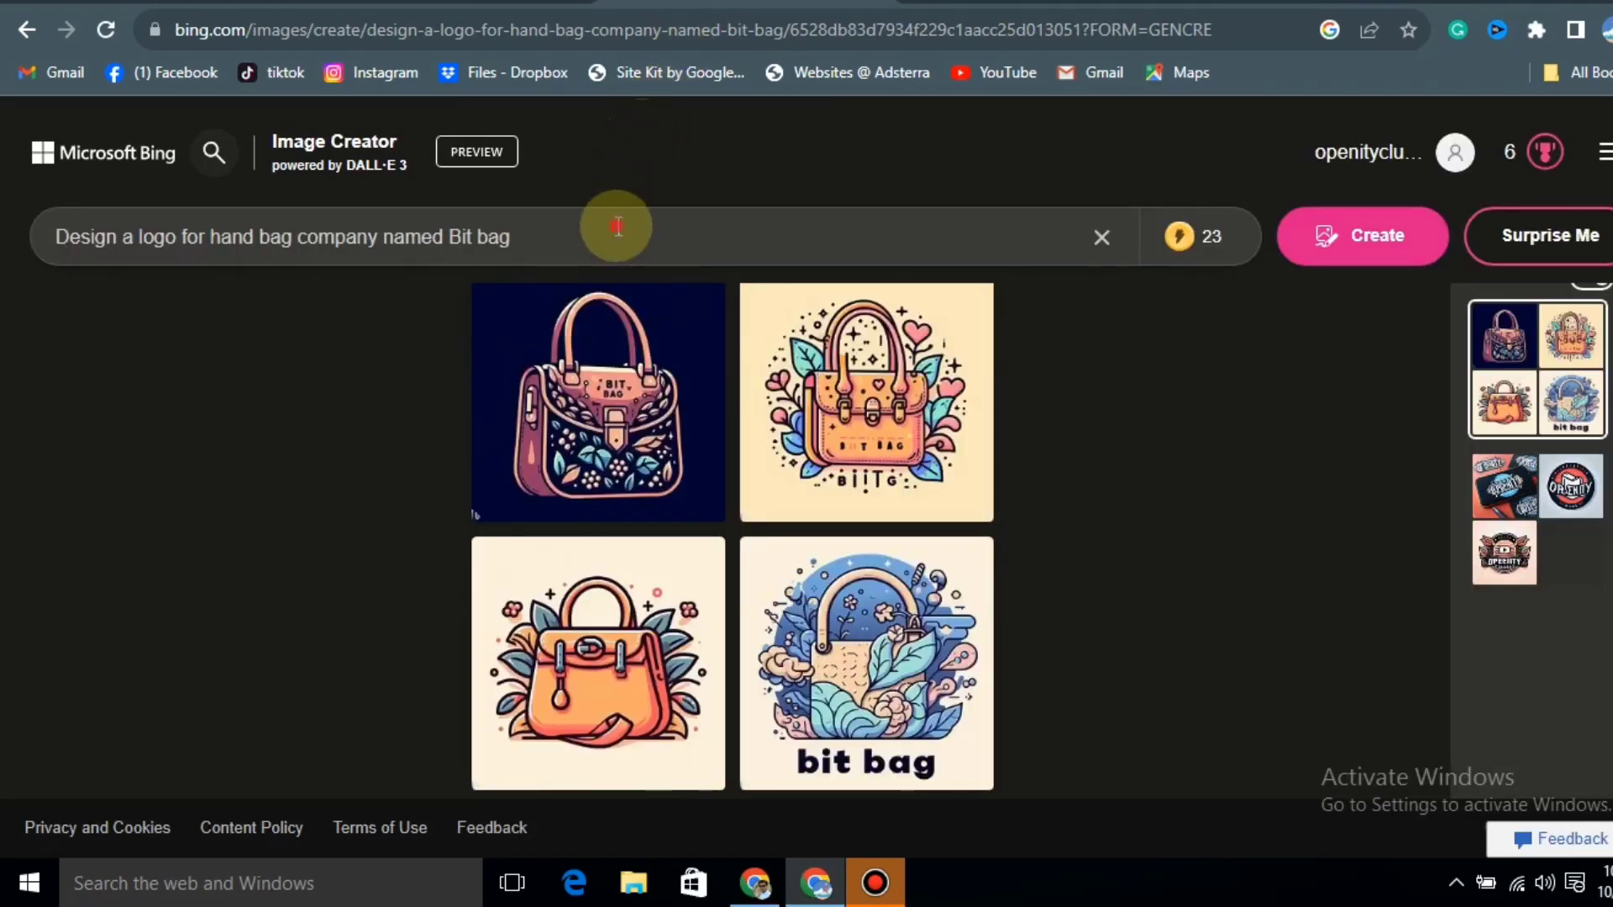
{"action": "key", "text": "ctrl+a"}
{"action": "key", "text": "ctrl+v"}
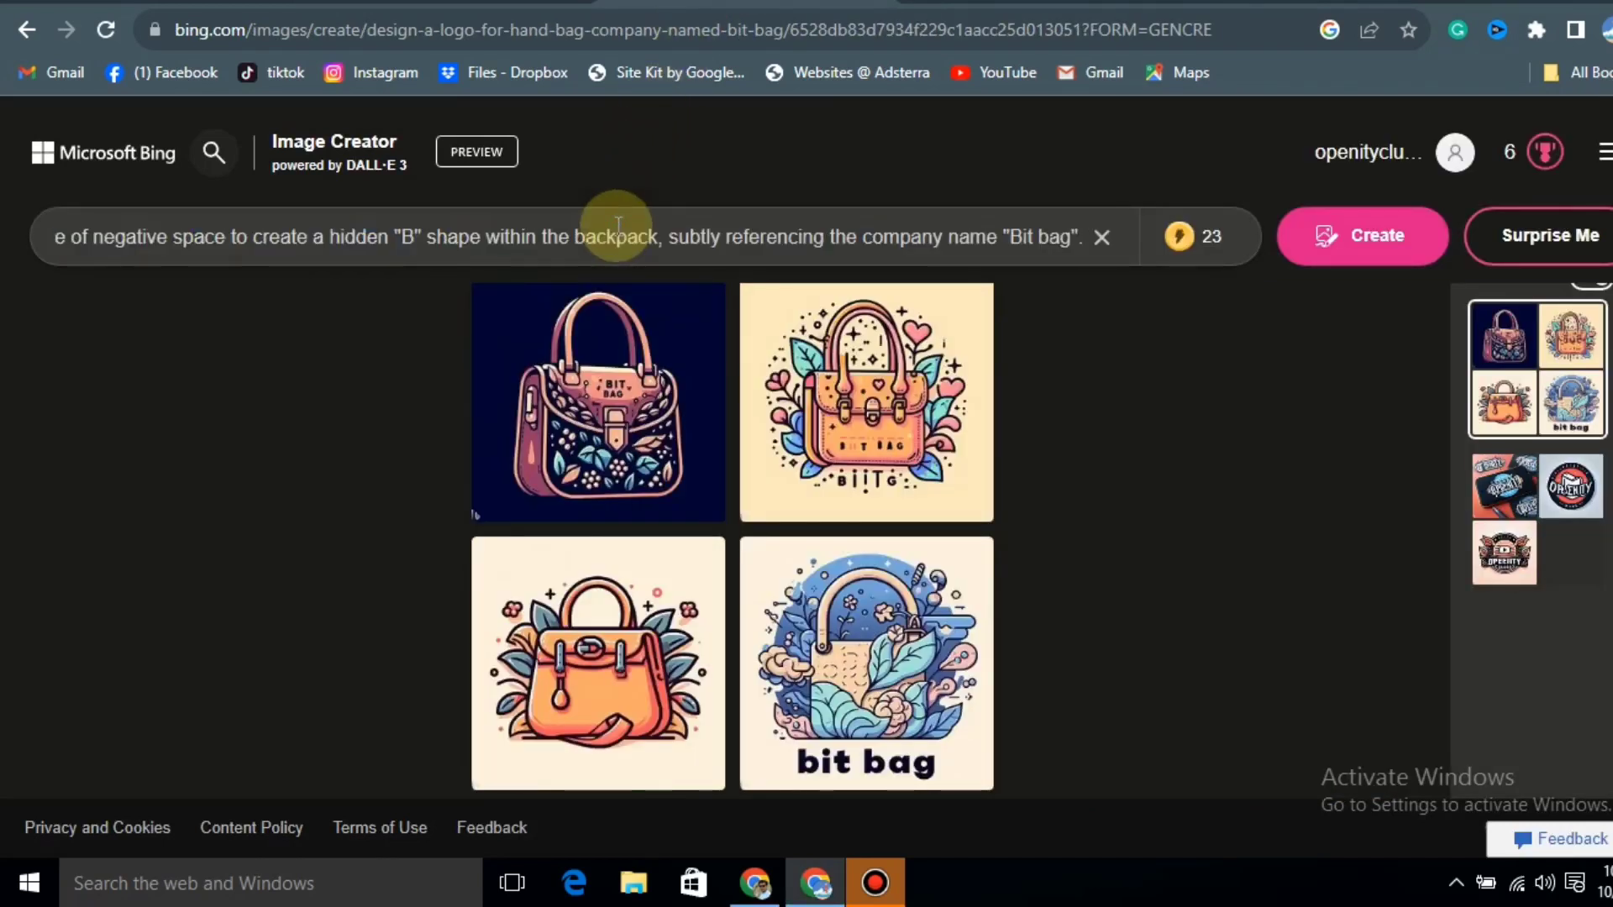
{"action": "left_click", "coordinate": [1344, 244]}
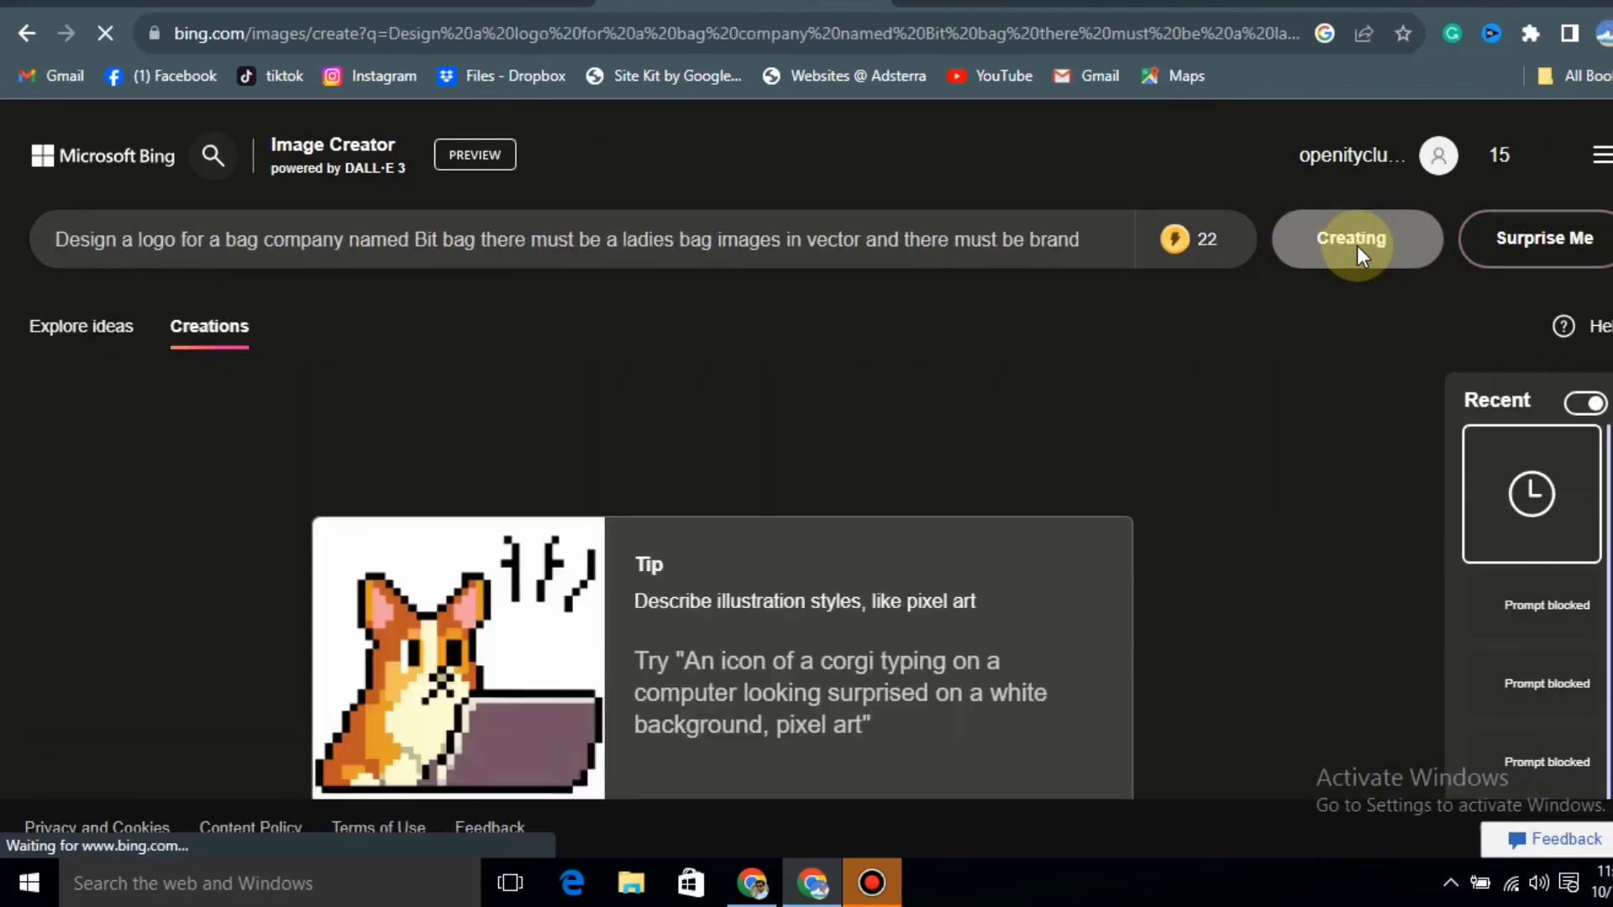
Step: Review the generated Bit Bag logos, open the one with a woman's profile on the handbag, and download it
{"action": "scroll", "coordinate": [1237, 412], "scroll_direction": "down", "scroll_amount": 3}
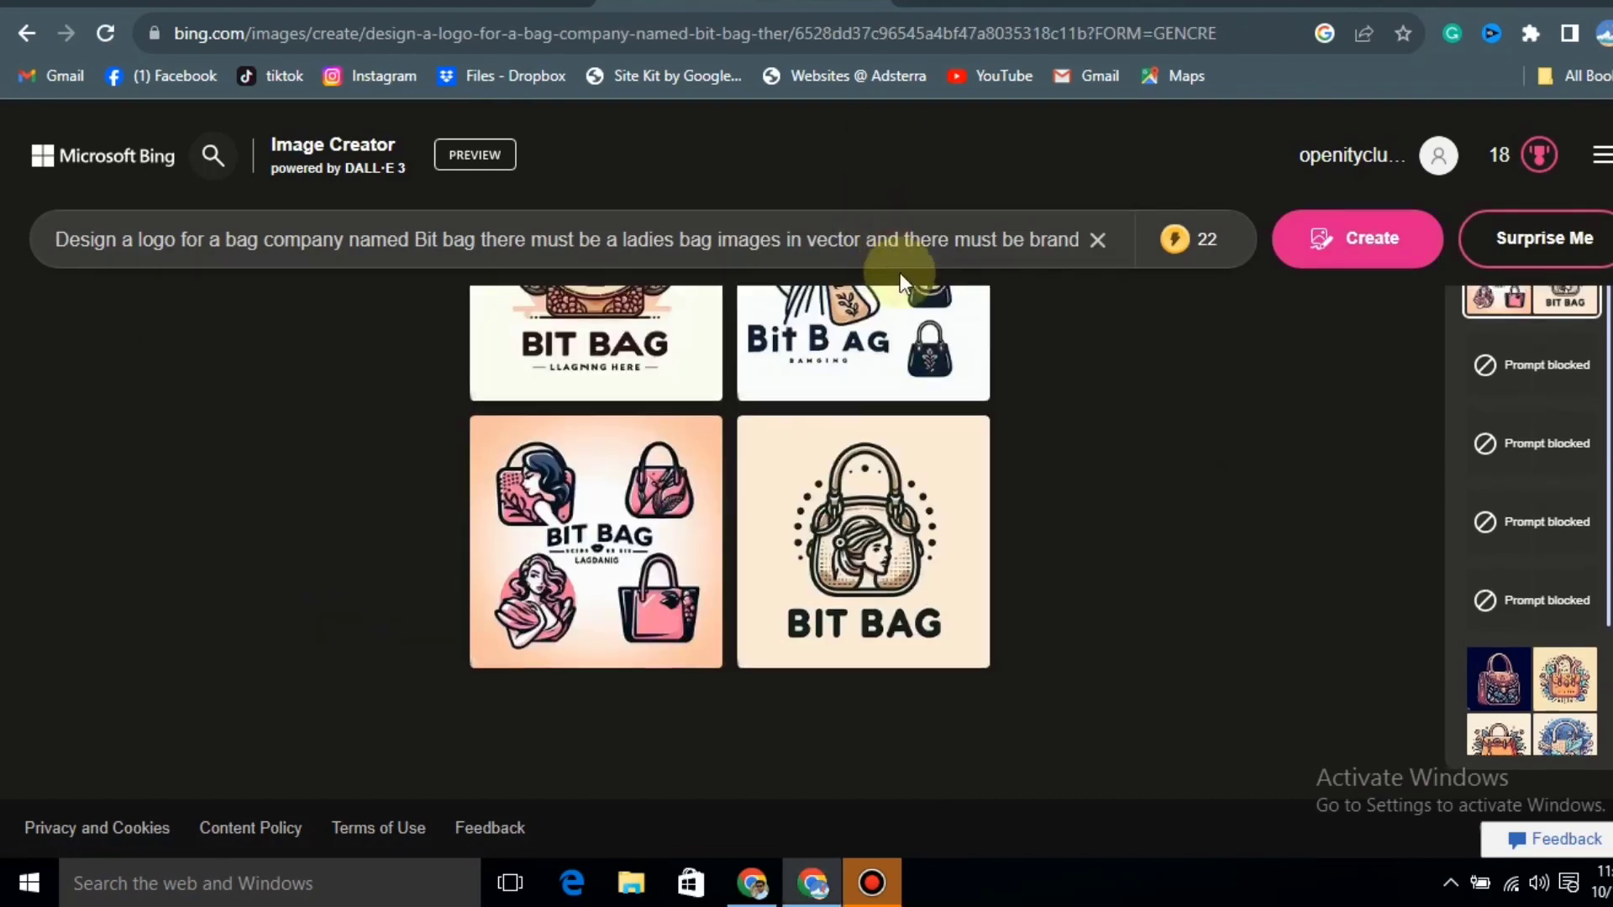
{"action": "scroll", "coordinate": [900, 276], "scroll_direction": "up", "scroll_amount": 3}
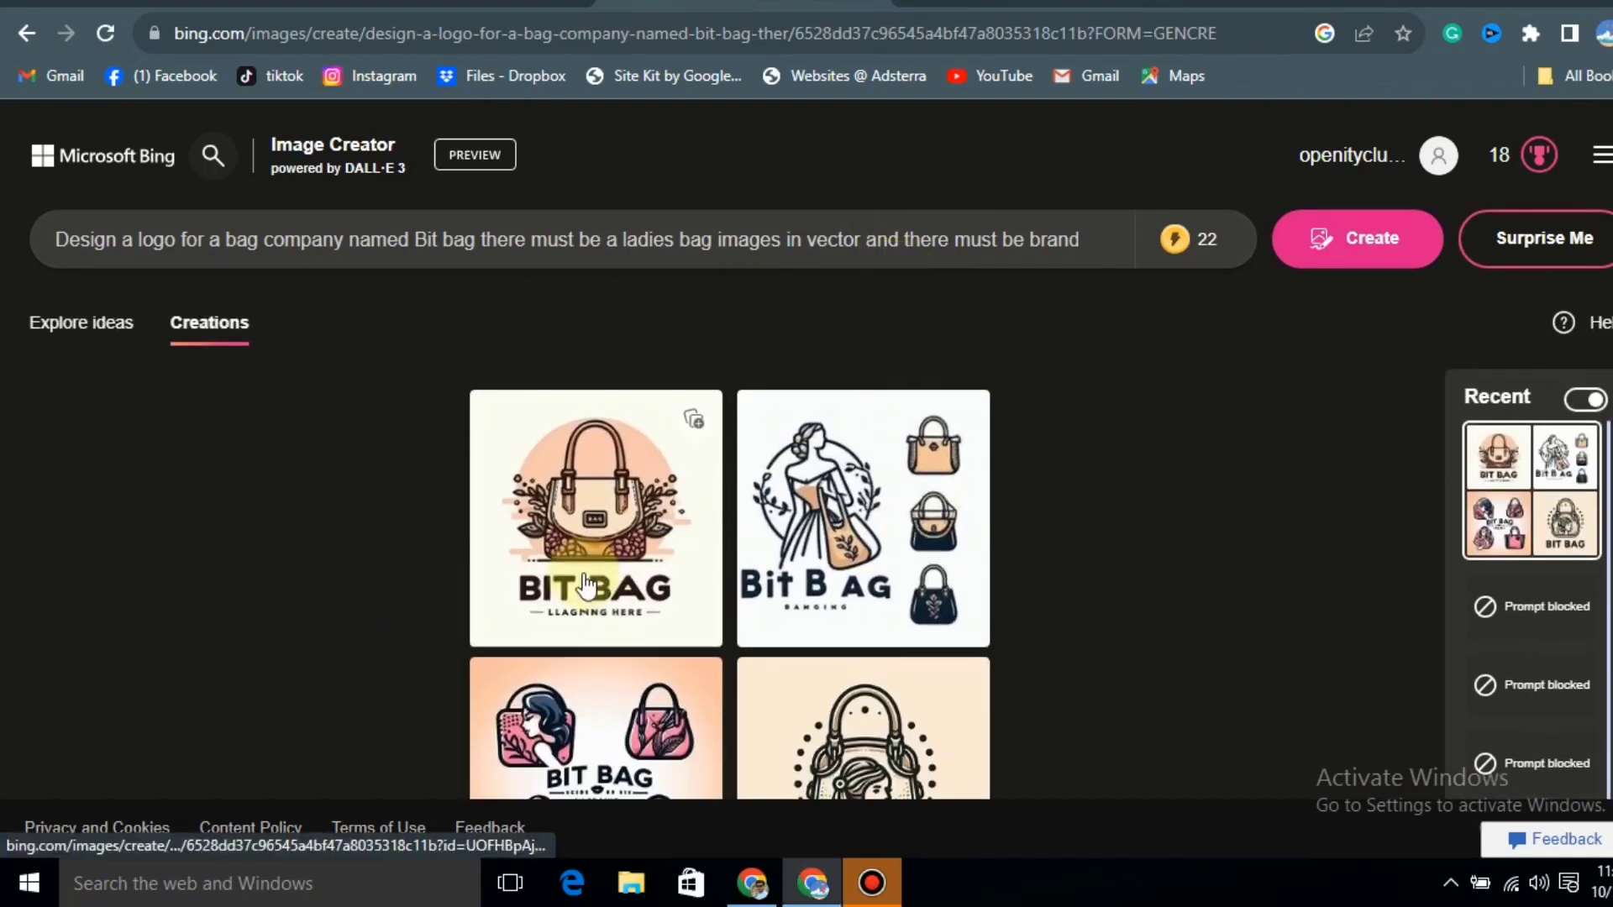
{"action": "scroll", "coordinate": [628, 538], "scroll_direction": "down", "scroll_amount": 3}
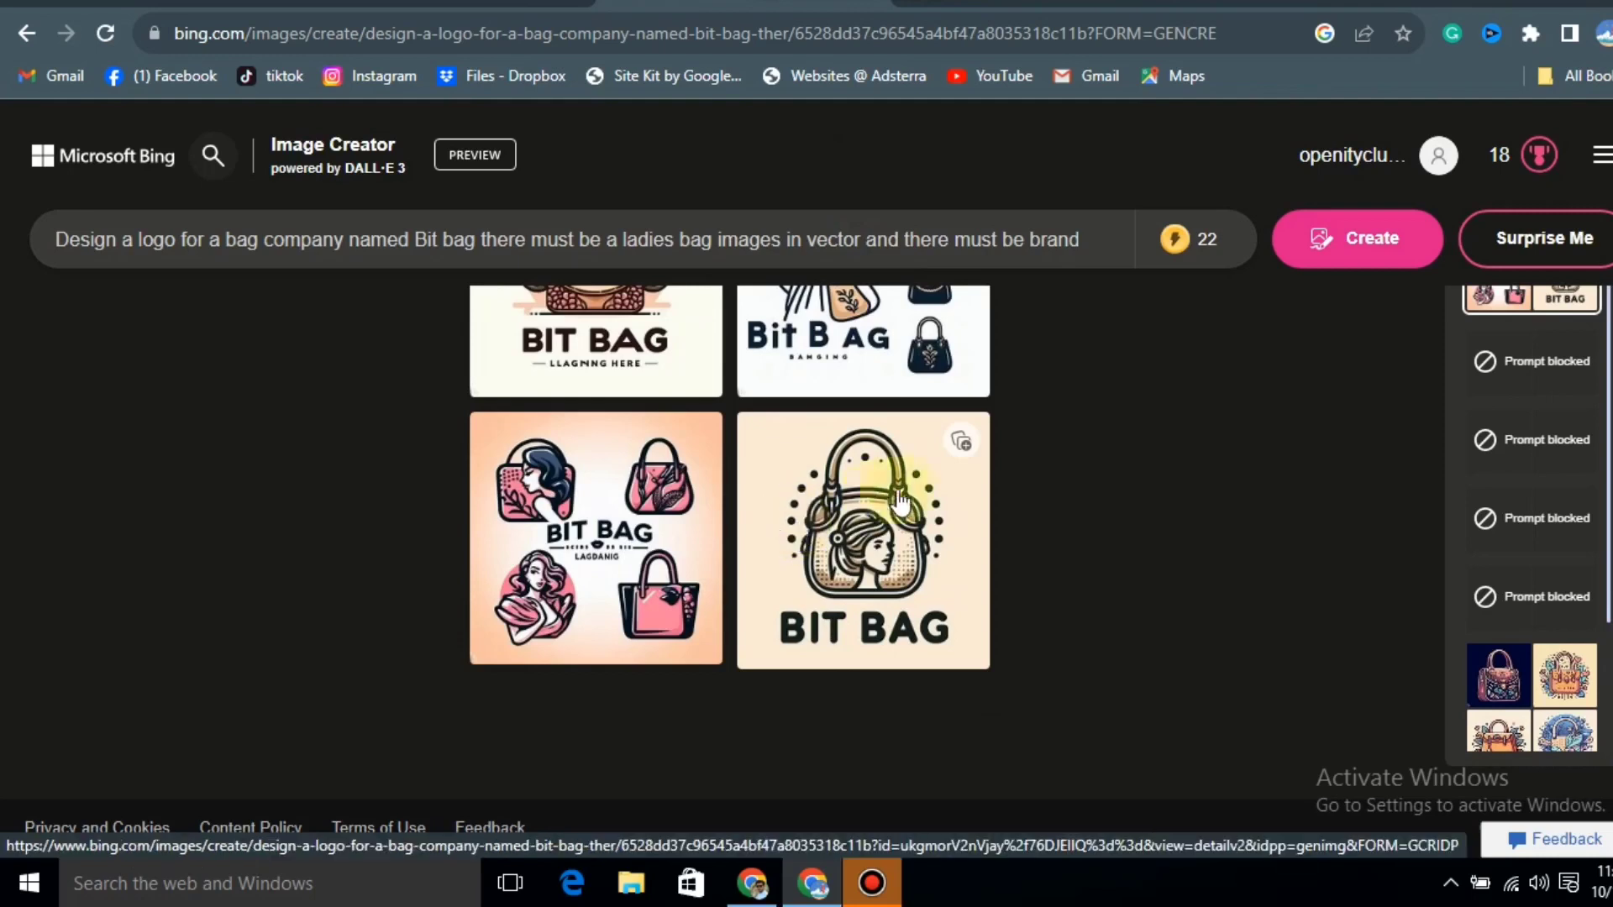
{"action": "left_click", "coordinate": [868, 532]}
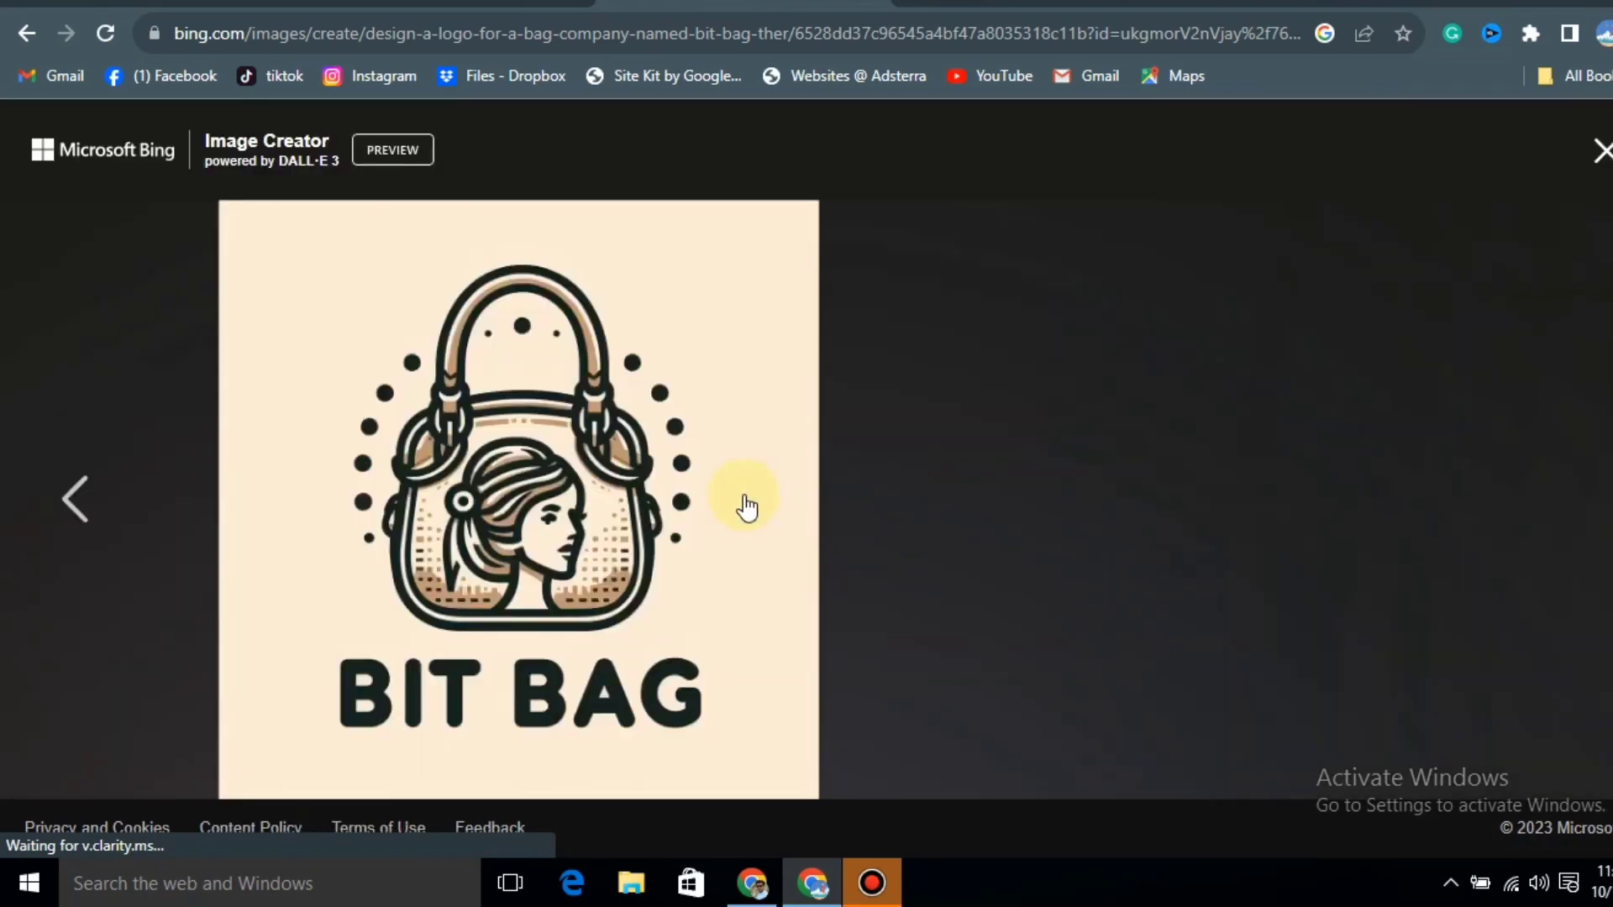
{"action": "left_click", "coordinate": [1333, 580]}
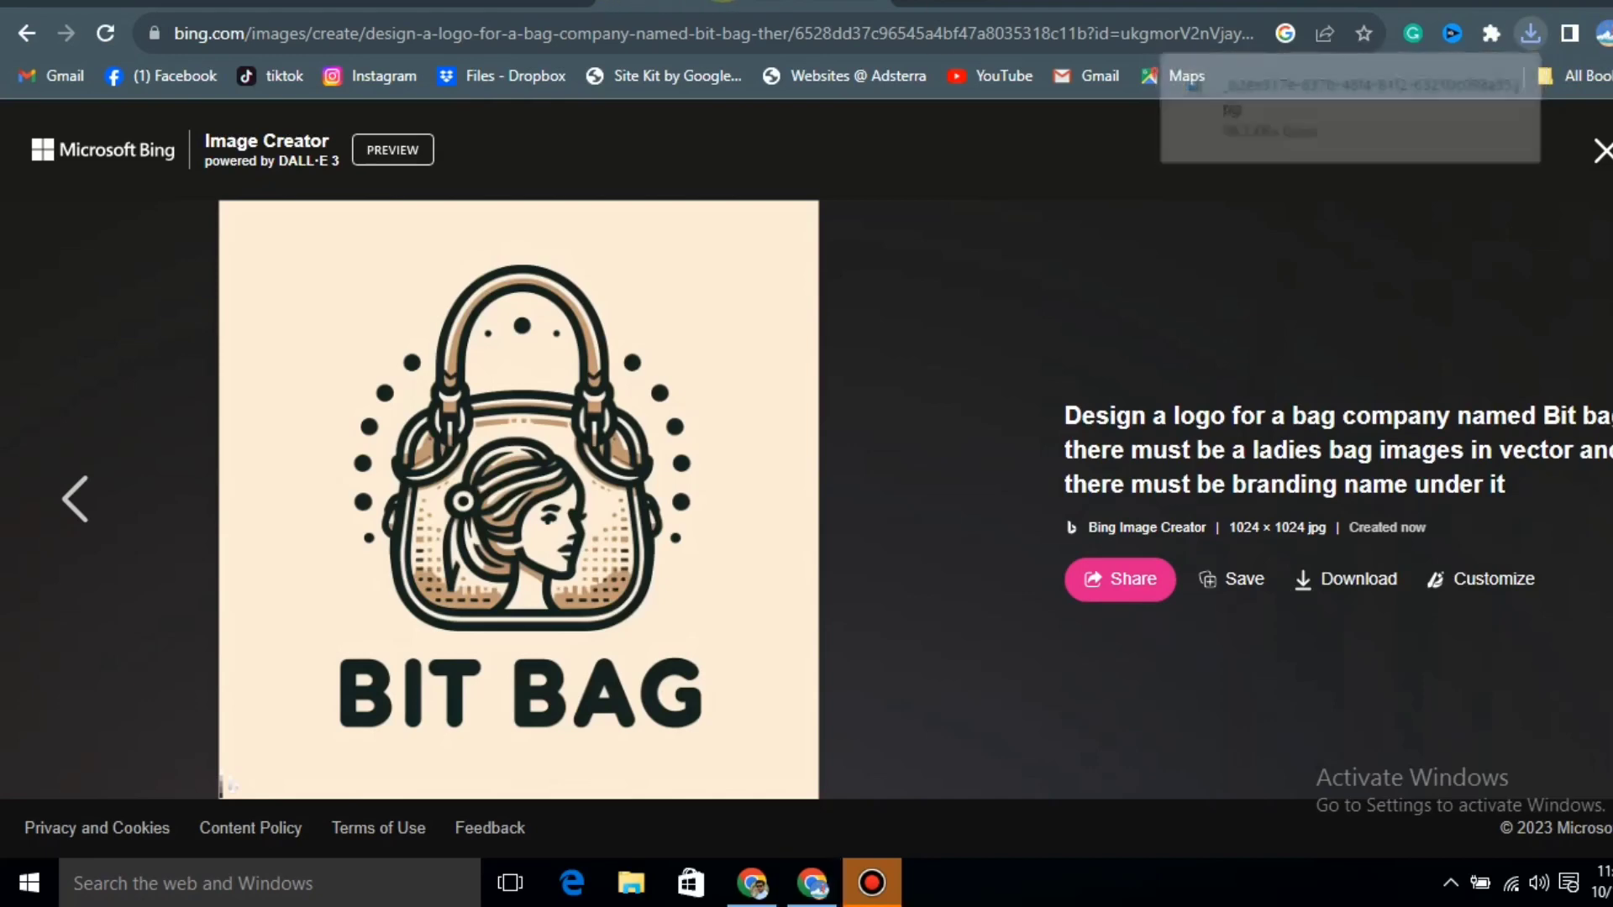
Step: Switch to Canva, search for "logo", and open the 500 × 500 px Logo templates
{"action": "left_click", "coordinate": [957, 4]}
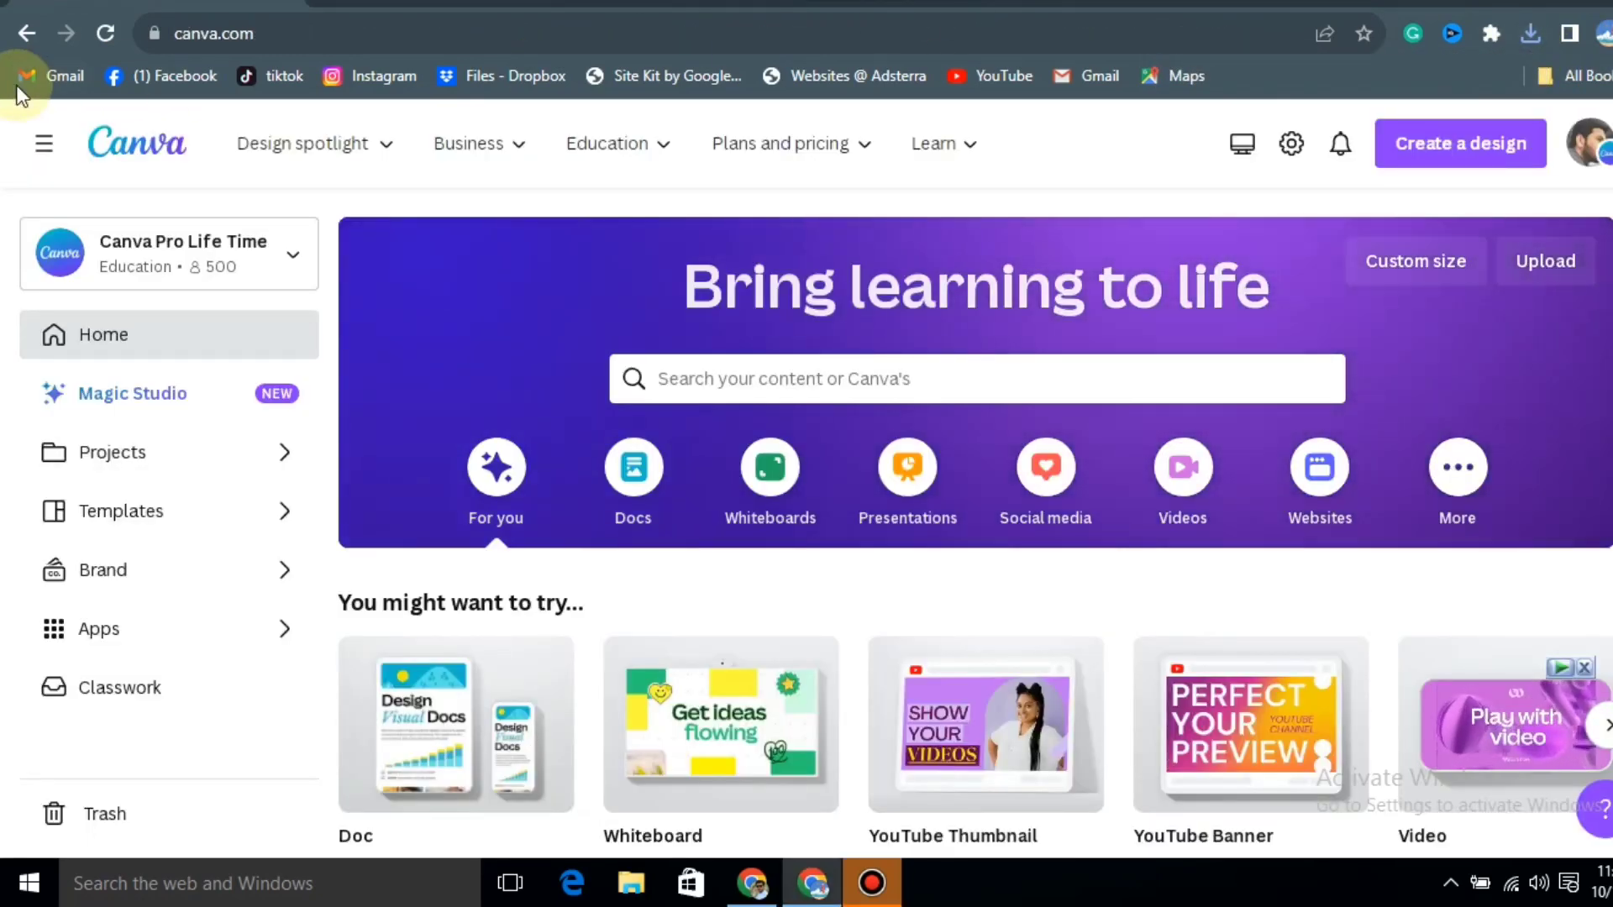
{"action": "left_click", "coordinate": [808, 378]}
{"action": "type", "text": "logo"}
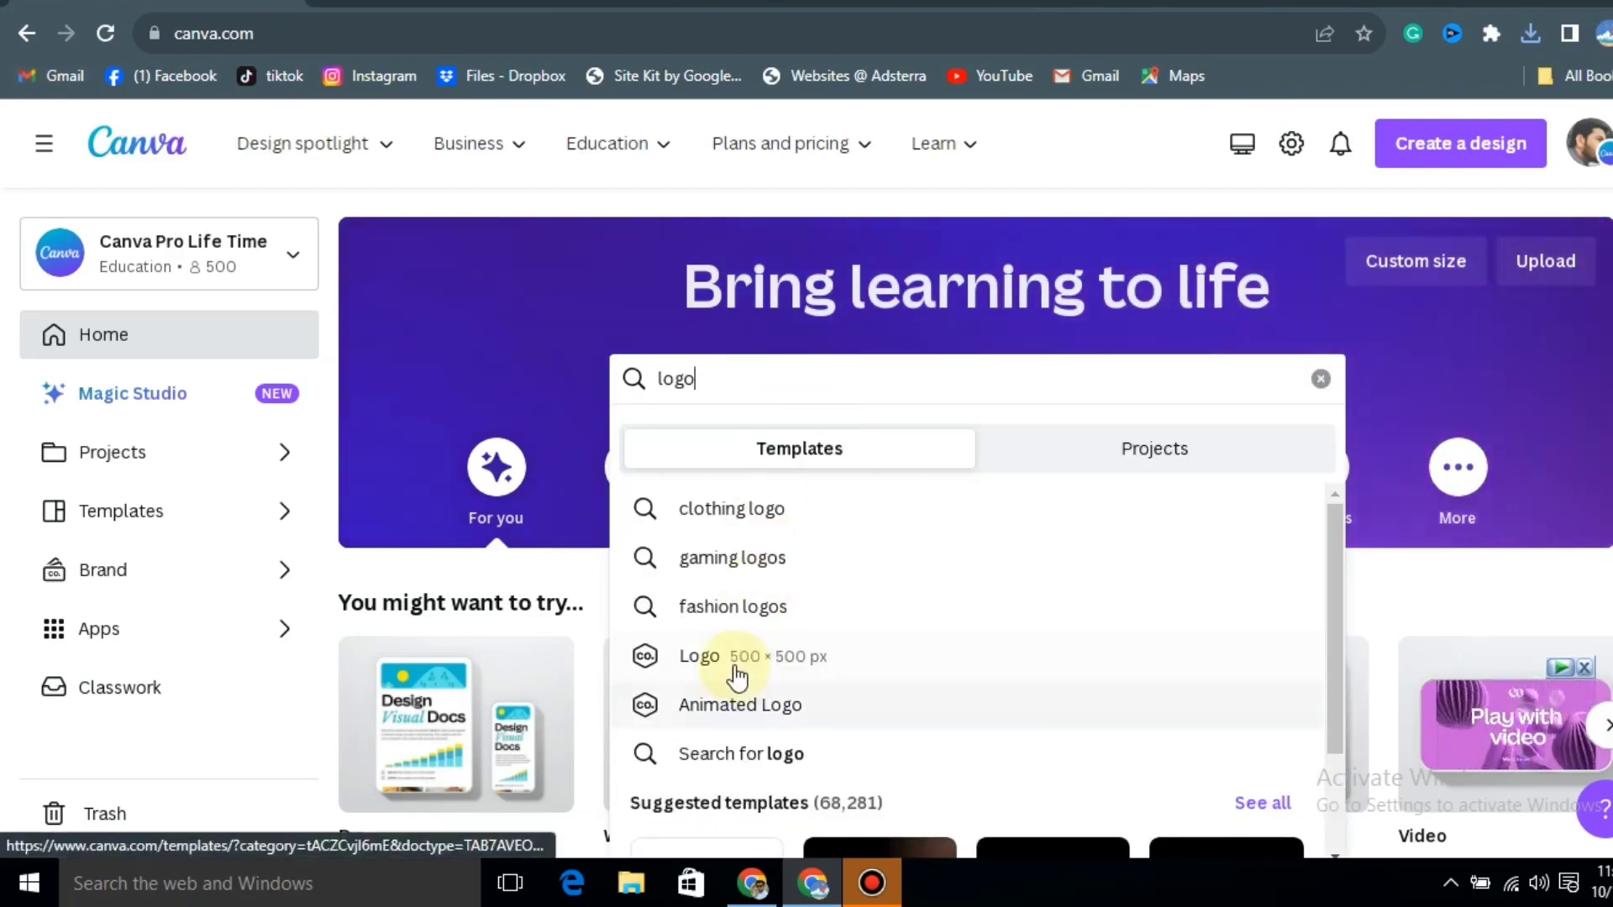
{"action": "left_click", "coordinate": [733, 666]}
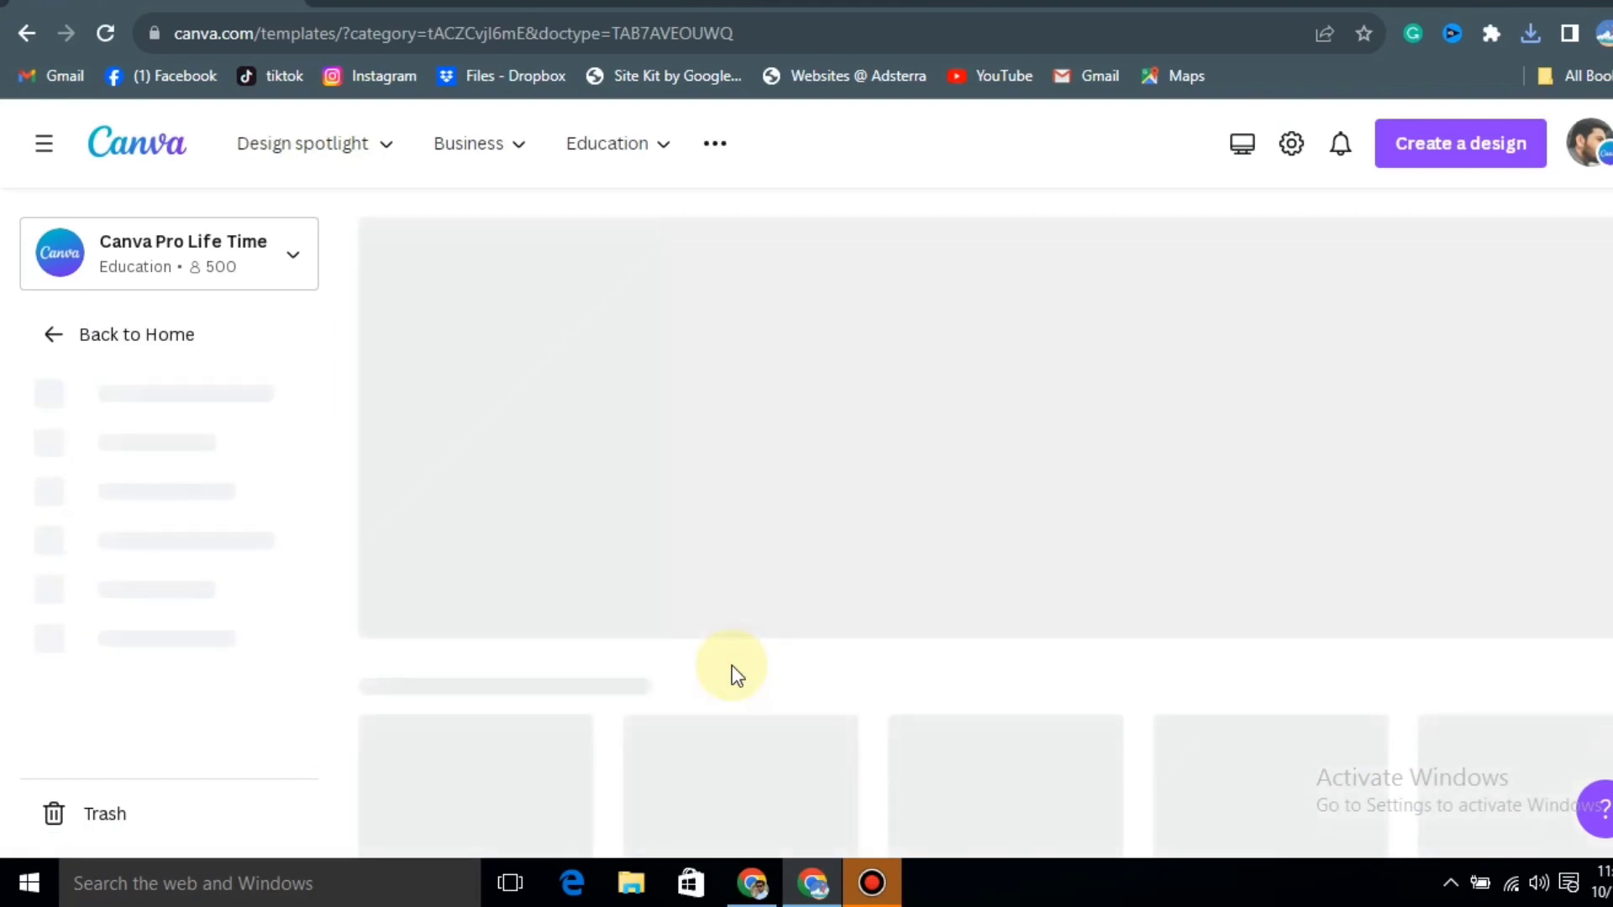
{"action": "scroll", "coordinate": [732, 666], "scroll_direction": "down", "scroll_amount": 3}
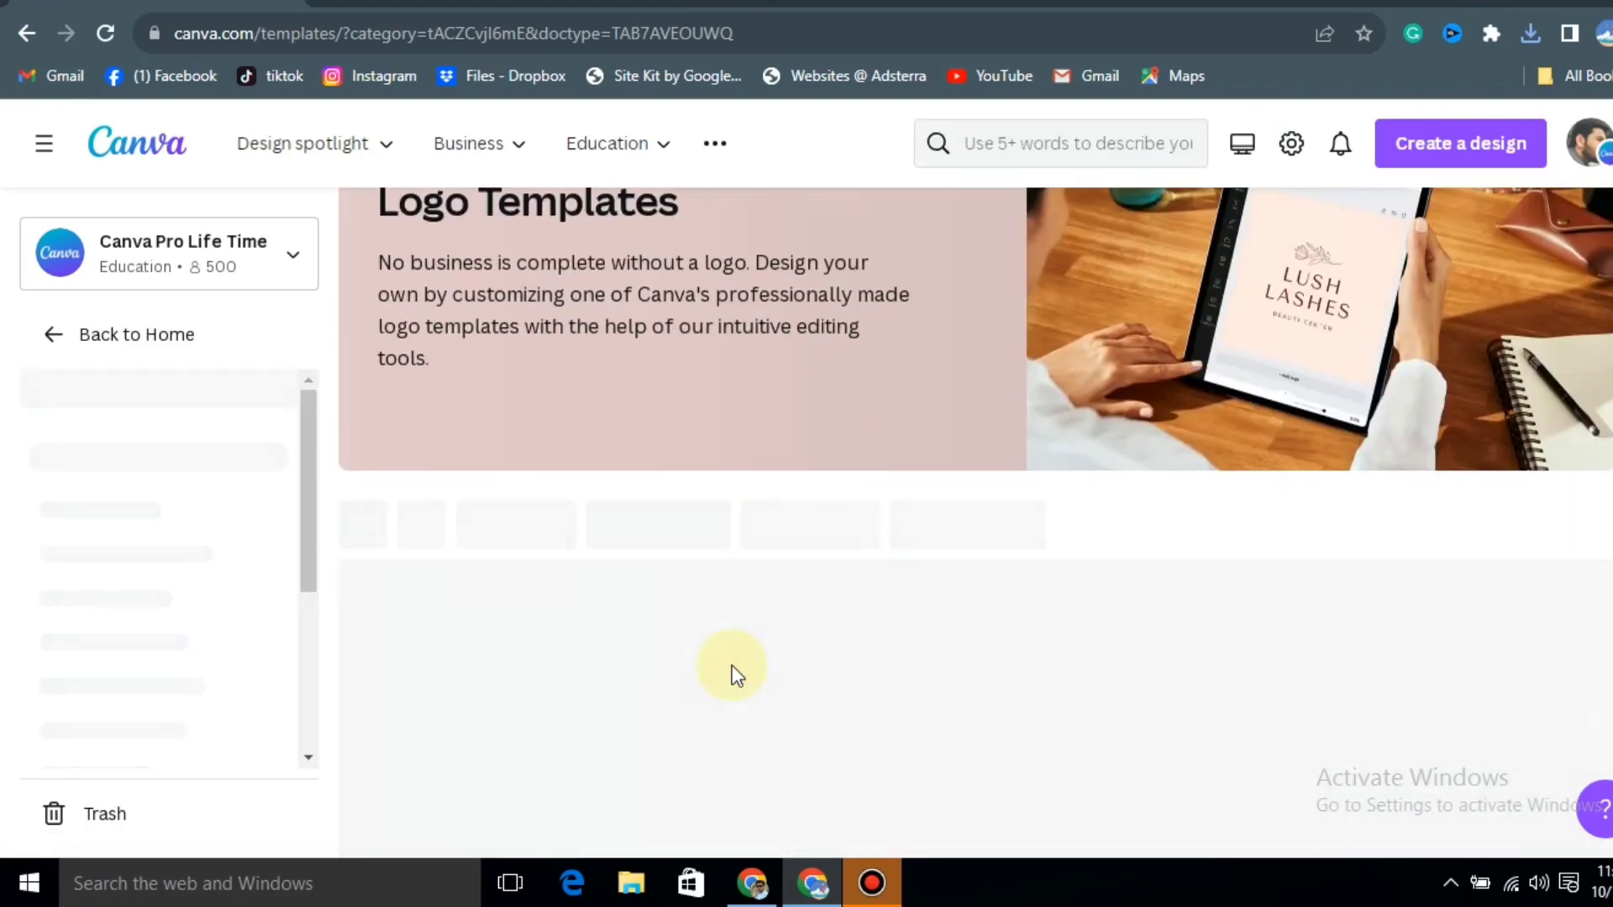
Step: Start a blank logo design and upload the downloaded Bit Bag handbag image from the Downloads folder
{"action": "left_click", "coordinate": [733, 674]}
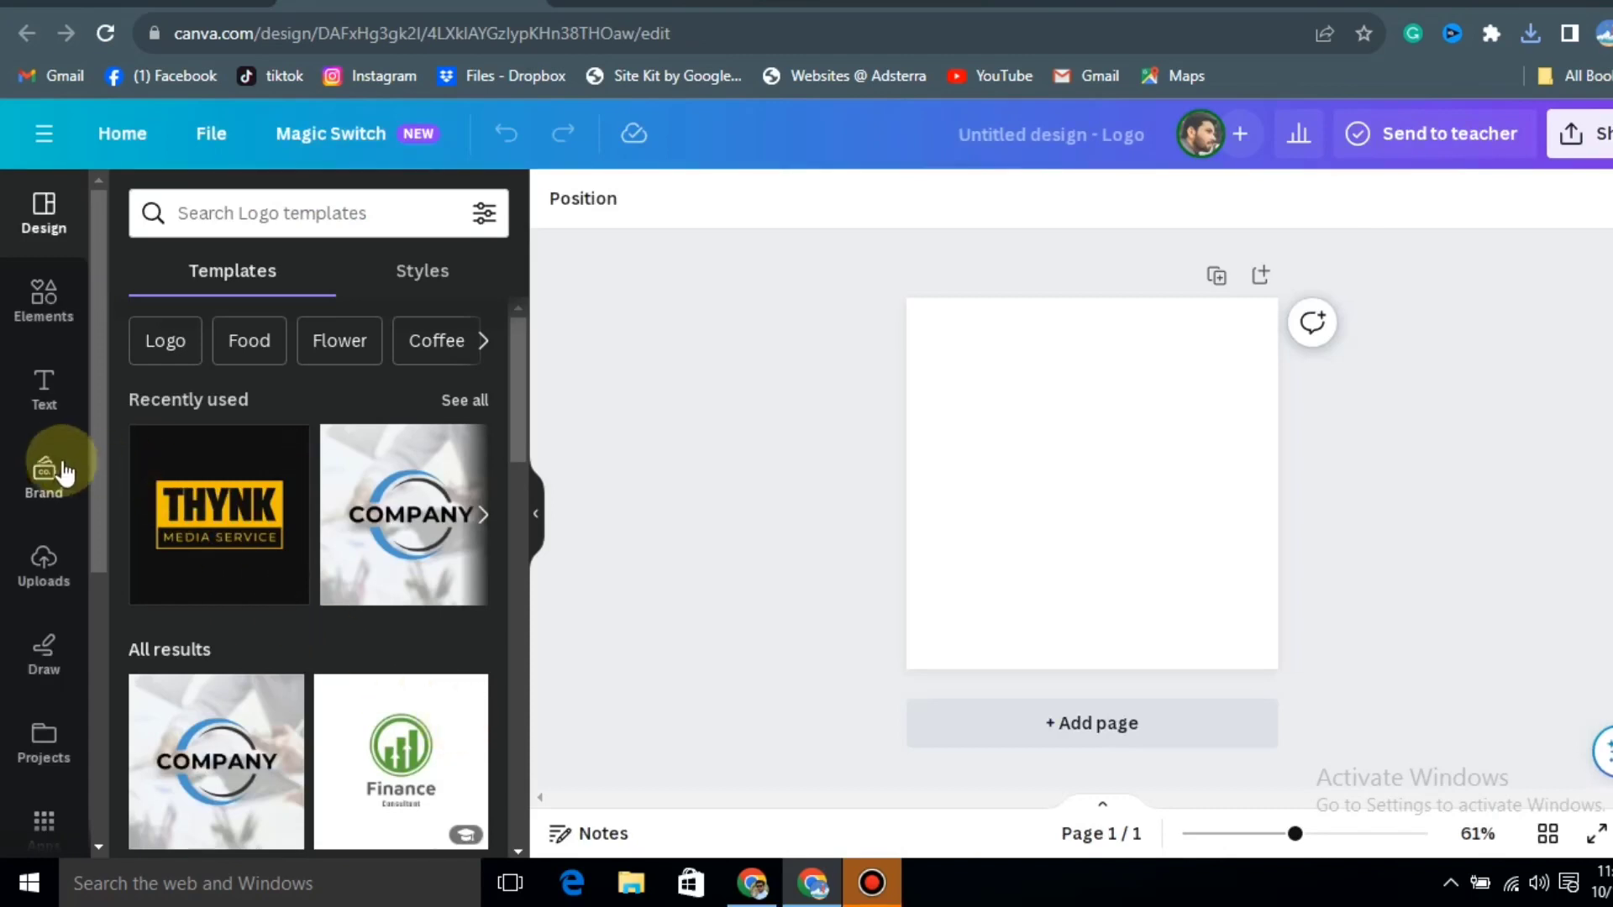
{"action": "left_click", "coordinate": [46, 561]}
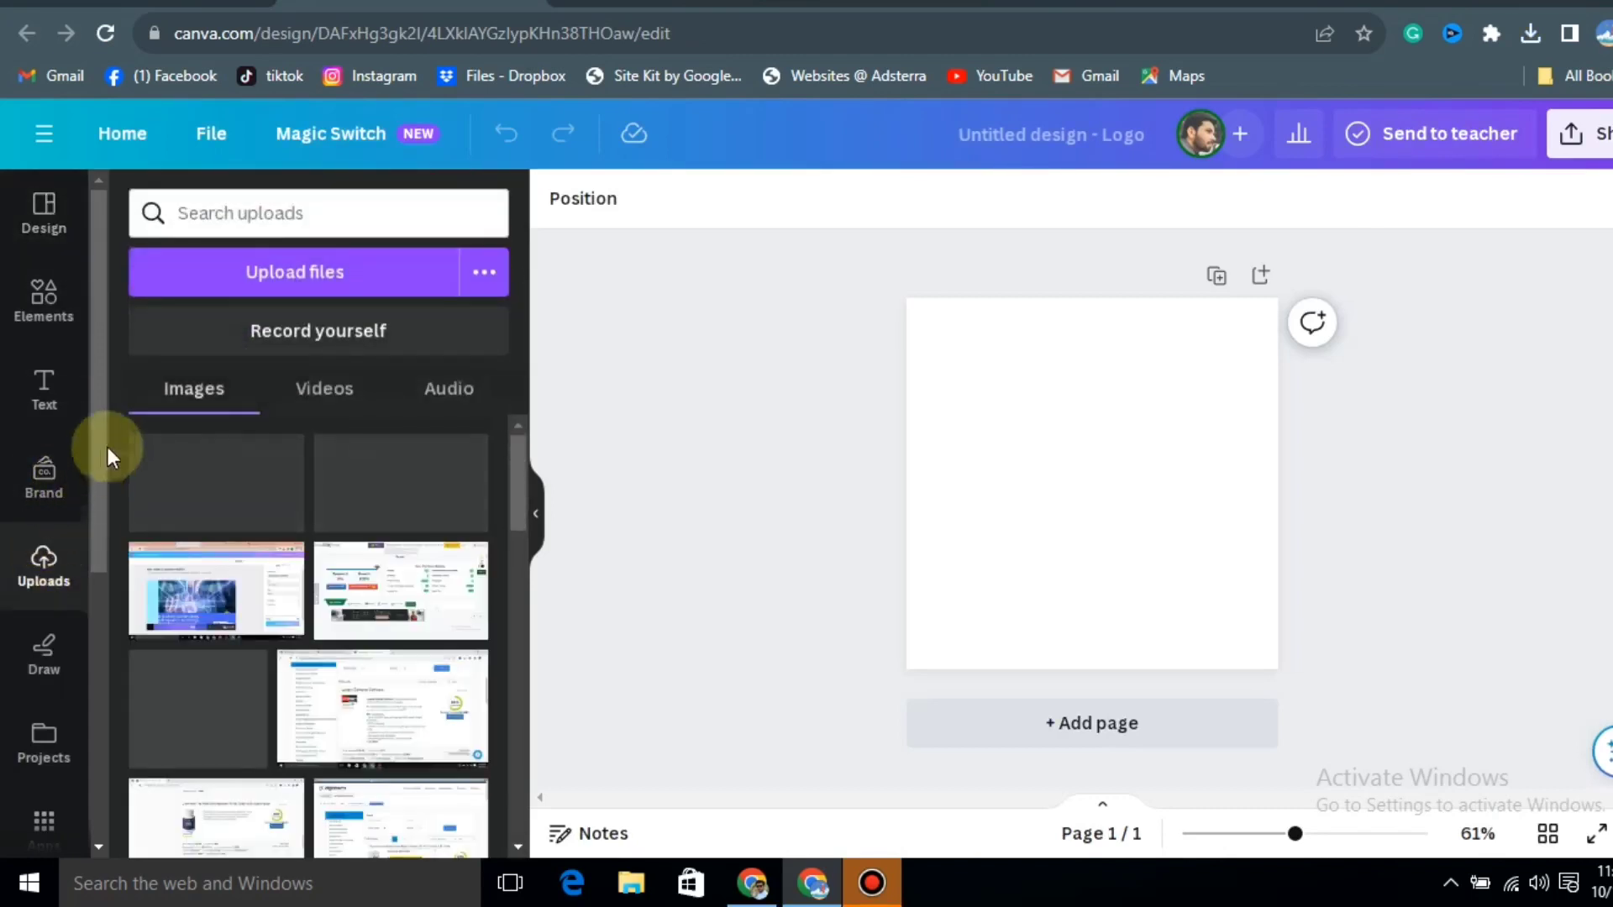
{"action": "left_click", "coordinate": [324, 260]}
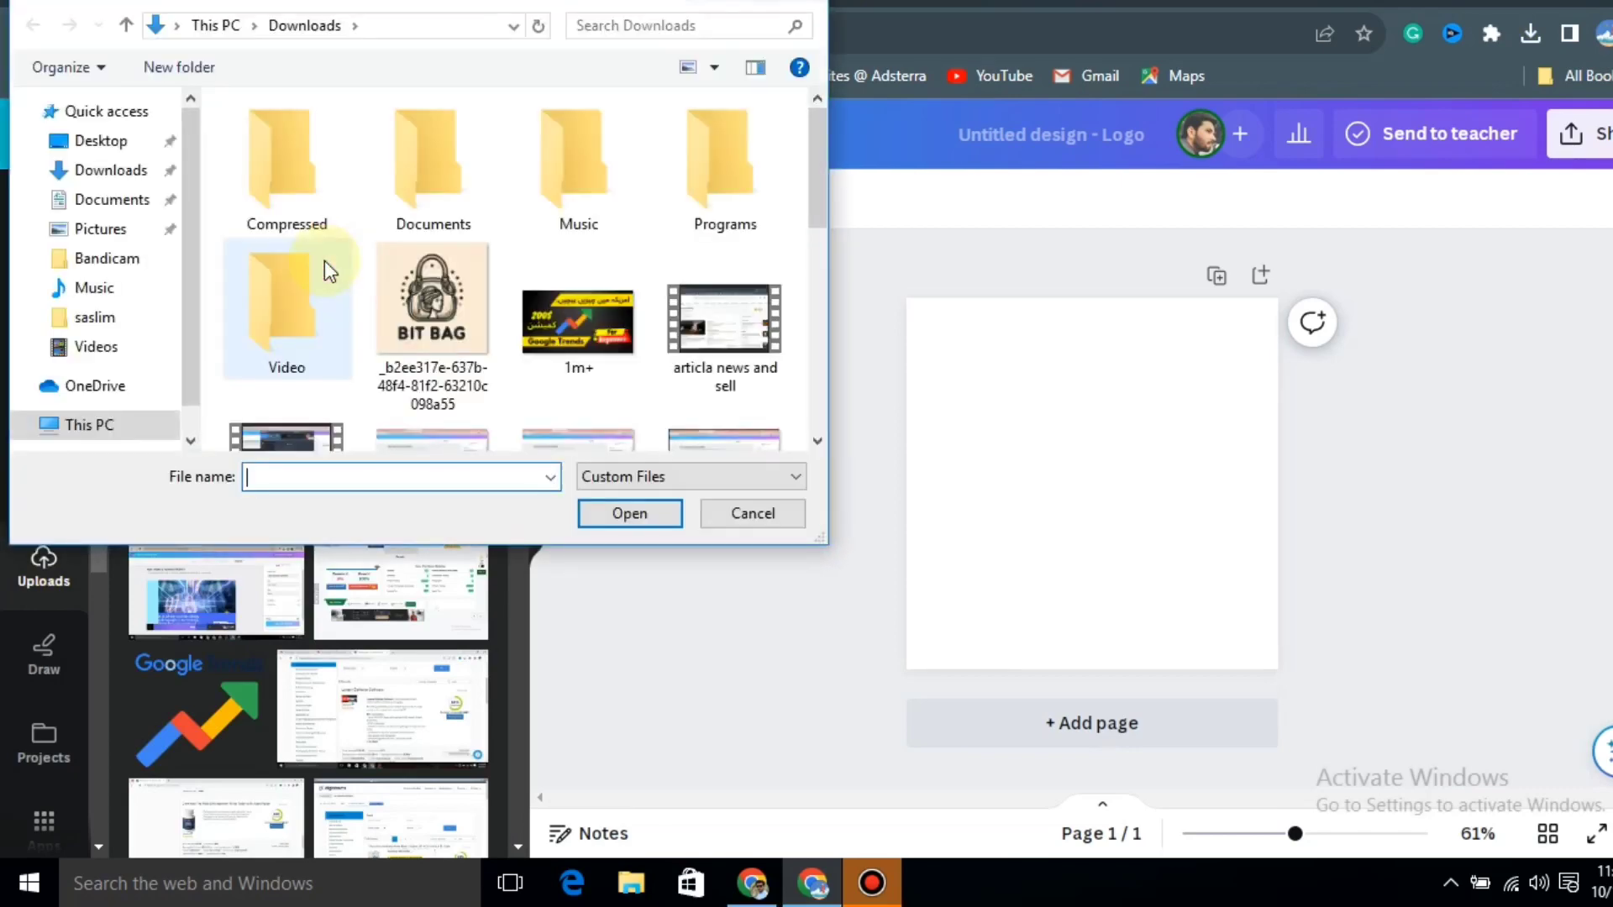
{"action": "left_click", "coordinate": [447, 340]}
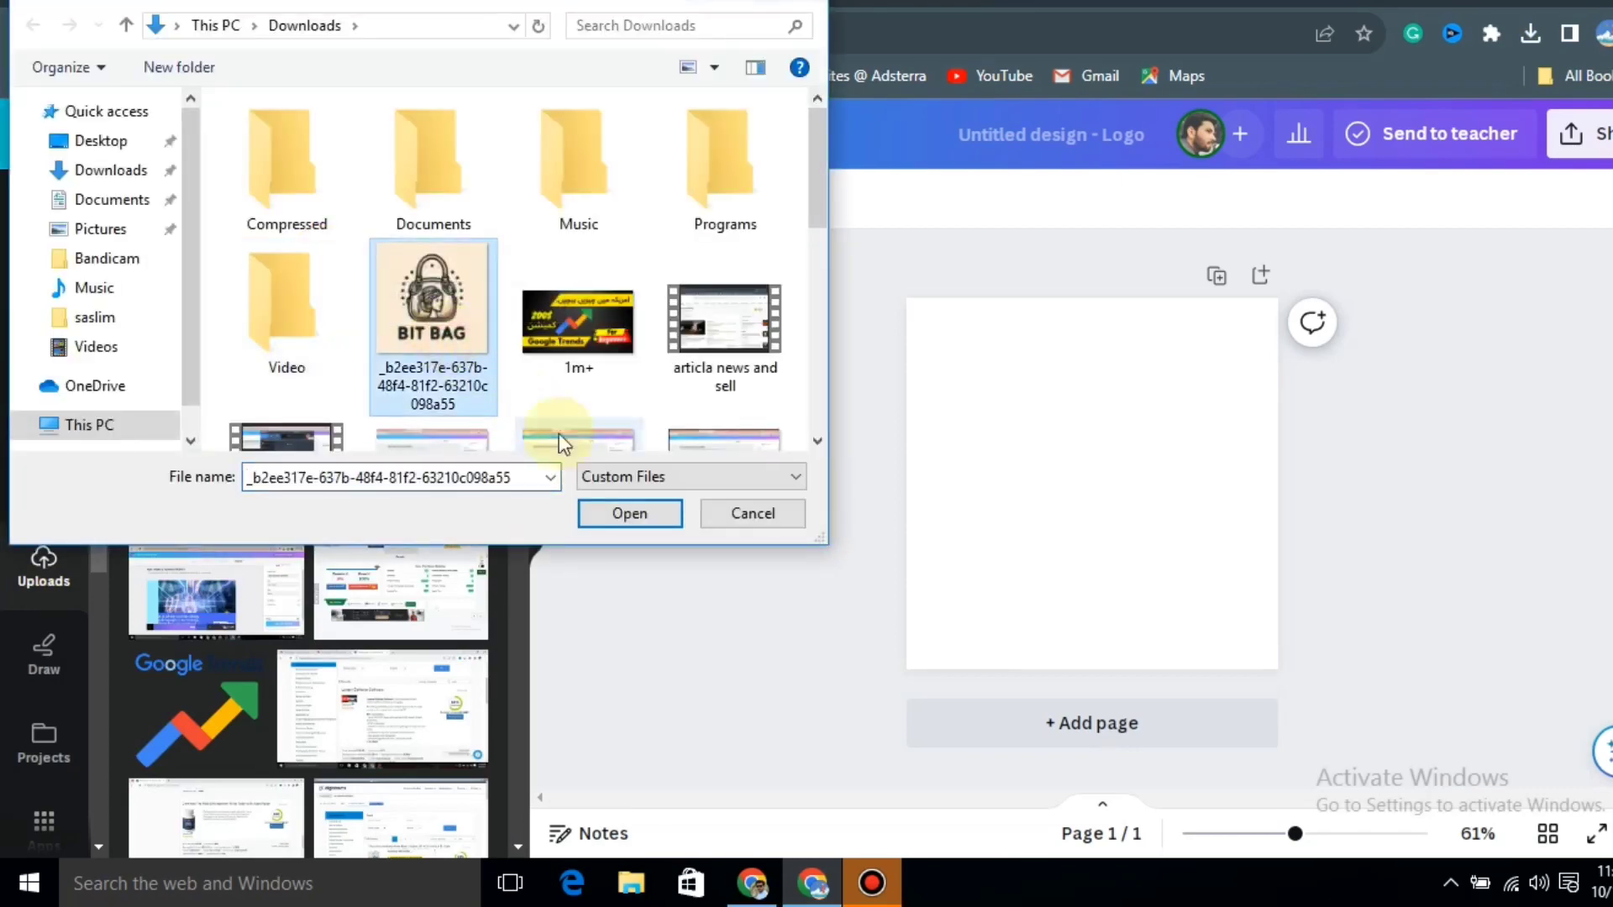
{"action": "left_click", "coordinate": [629, 513]}
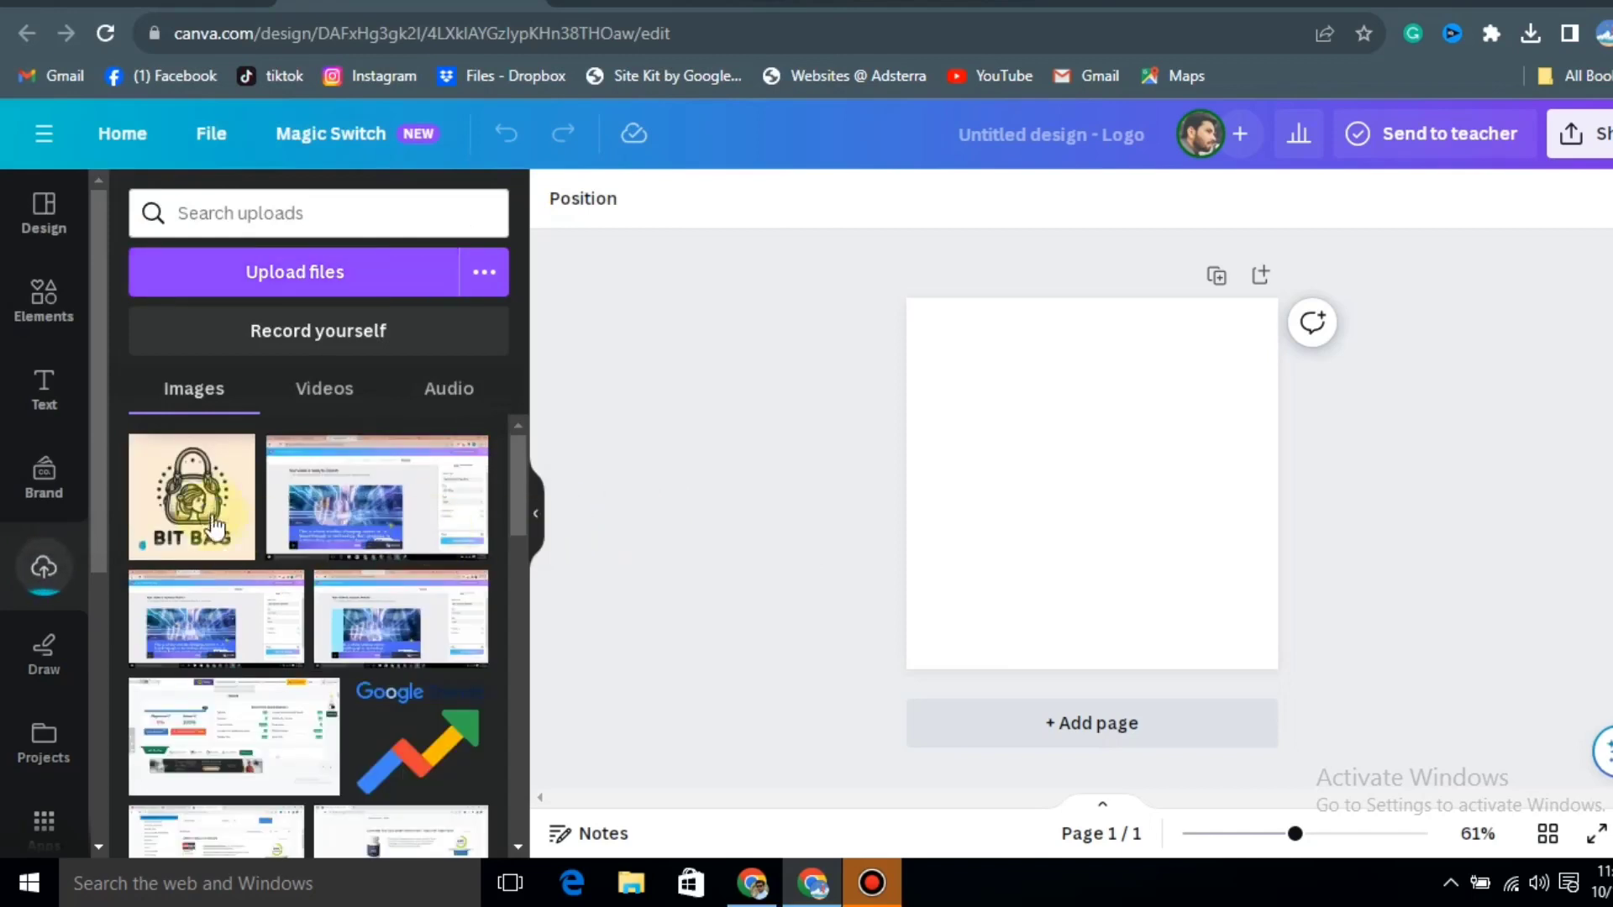
Step: Add the uploaded Bit Bag image to the page and set it as the page background
{"action": "left_click", "coordinate": [212, 516]}
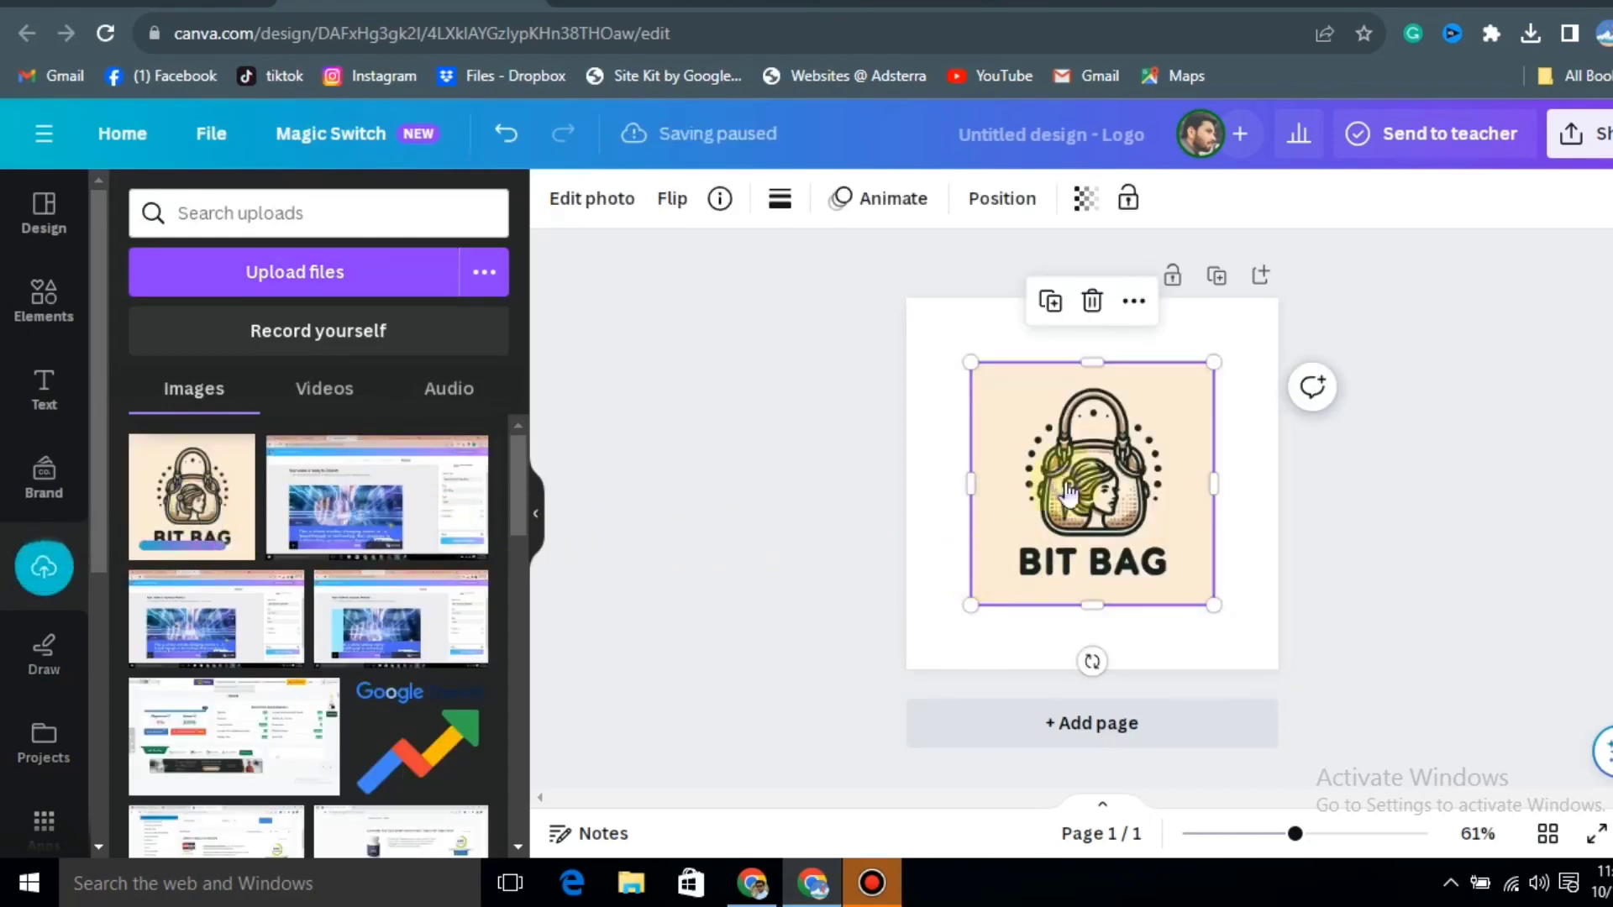
{"action": "right_click", "coordinate": [1066, 496]}
{"action": "left_click", "coordinate": [1182, 768]}
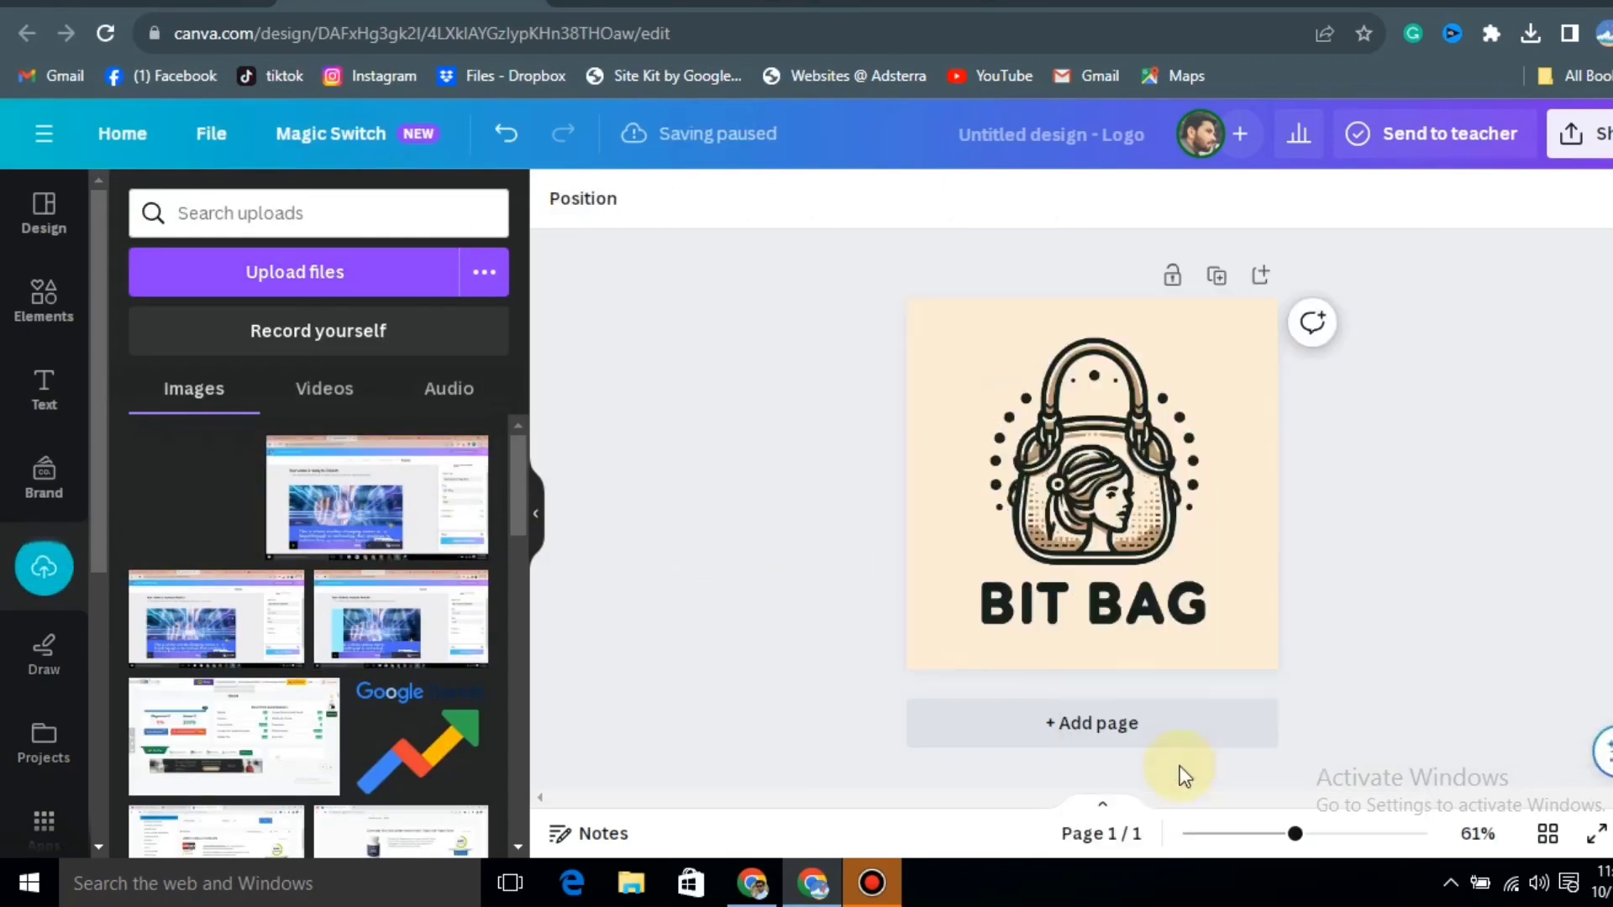
{"action": "left_click", "coordinate": [1129, 540]}
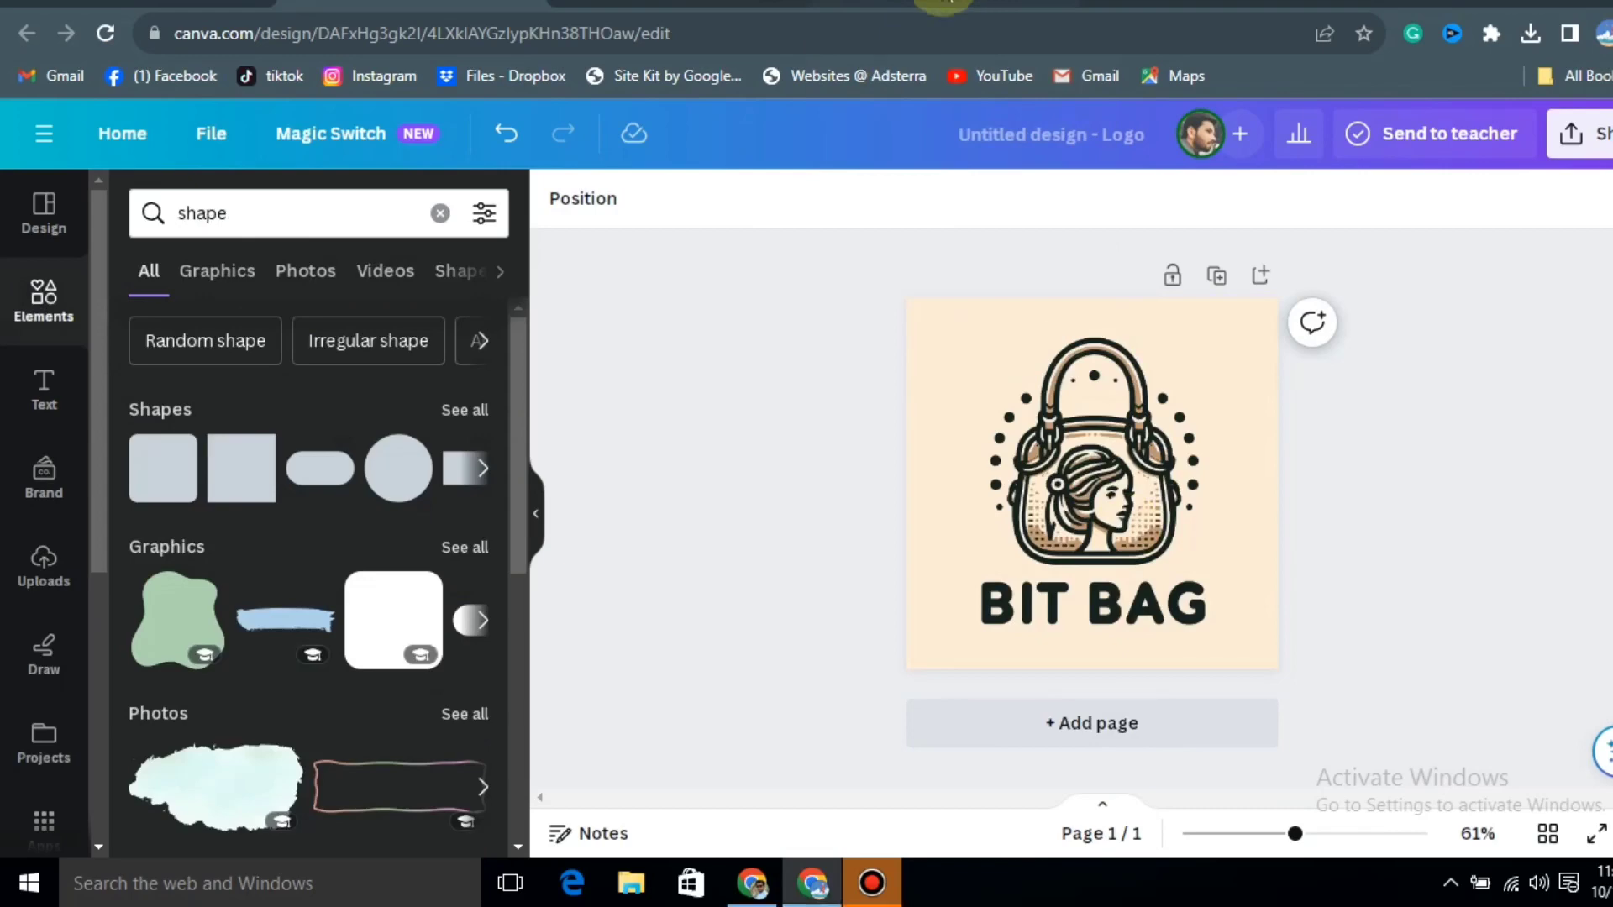
Step: Add a rounded square from the "shape" elements and resize it into a wide bar covering the BIT BAG lettering
{"action": "left_click", "coordinate": [44, 571]}
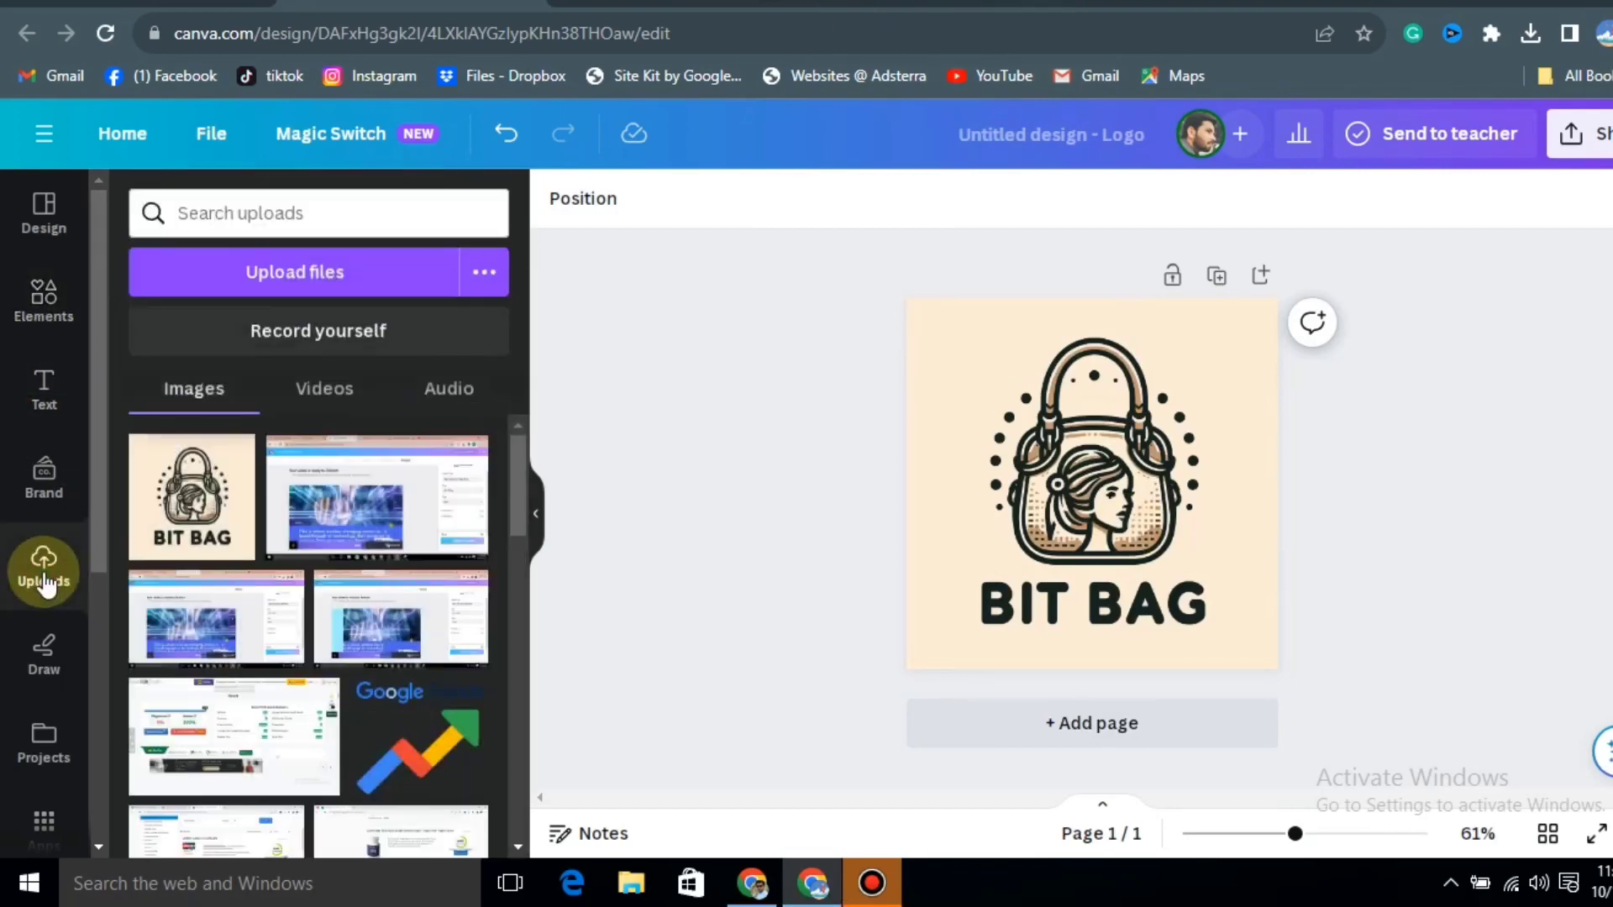
{"action": "left_click", "coordinate": [42, 304]}
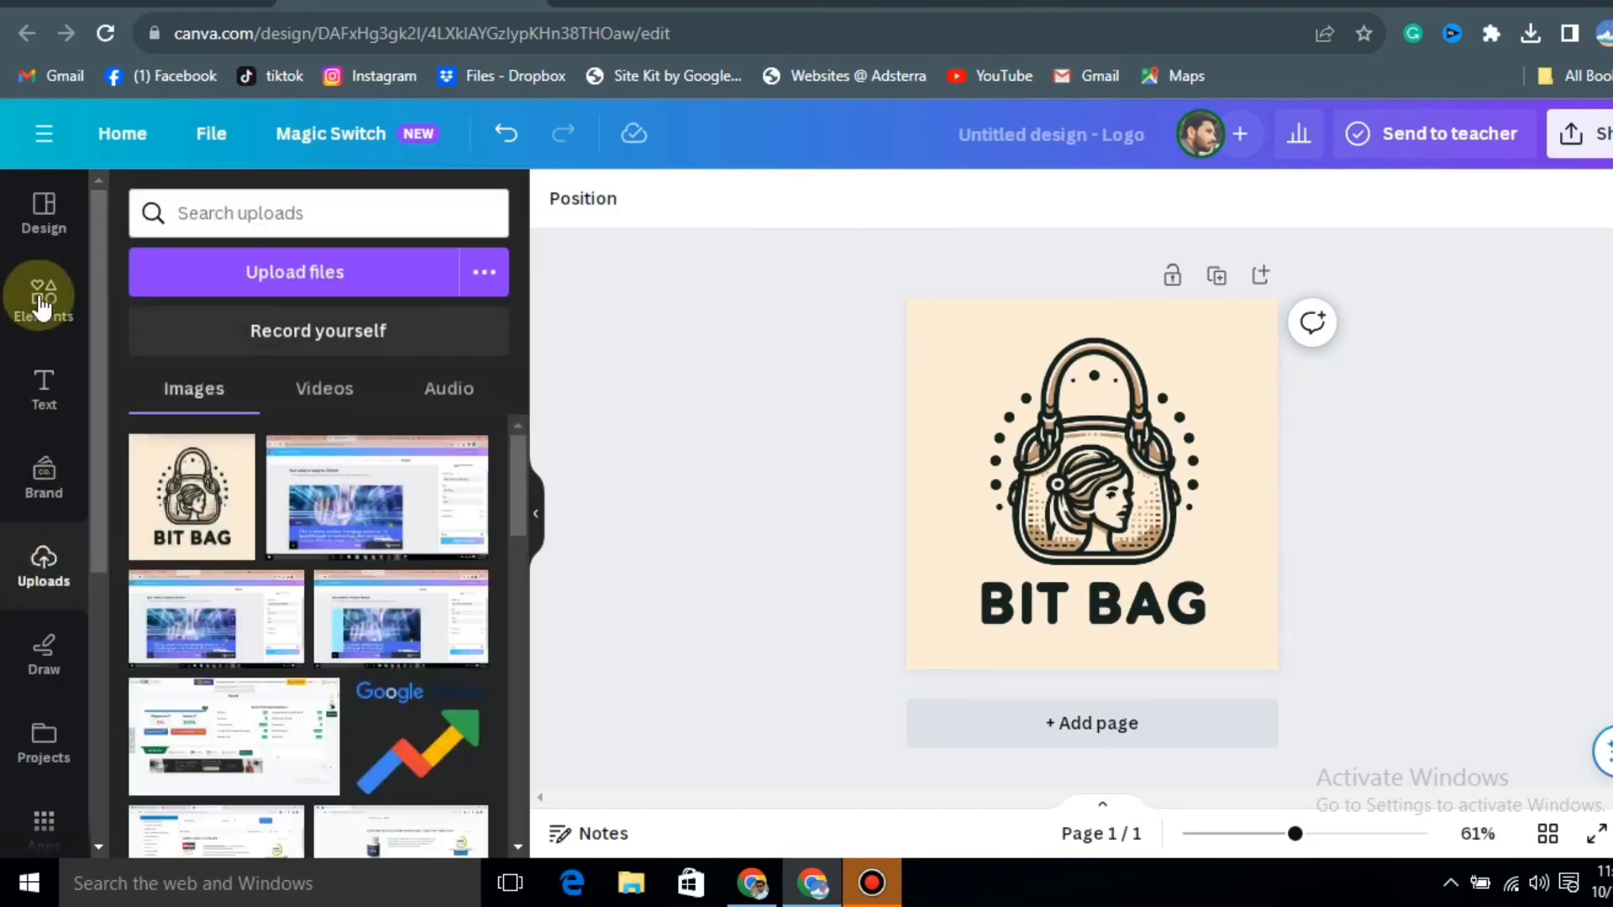
{"action": "left_click", "coordinate": [307, 216]}
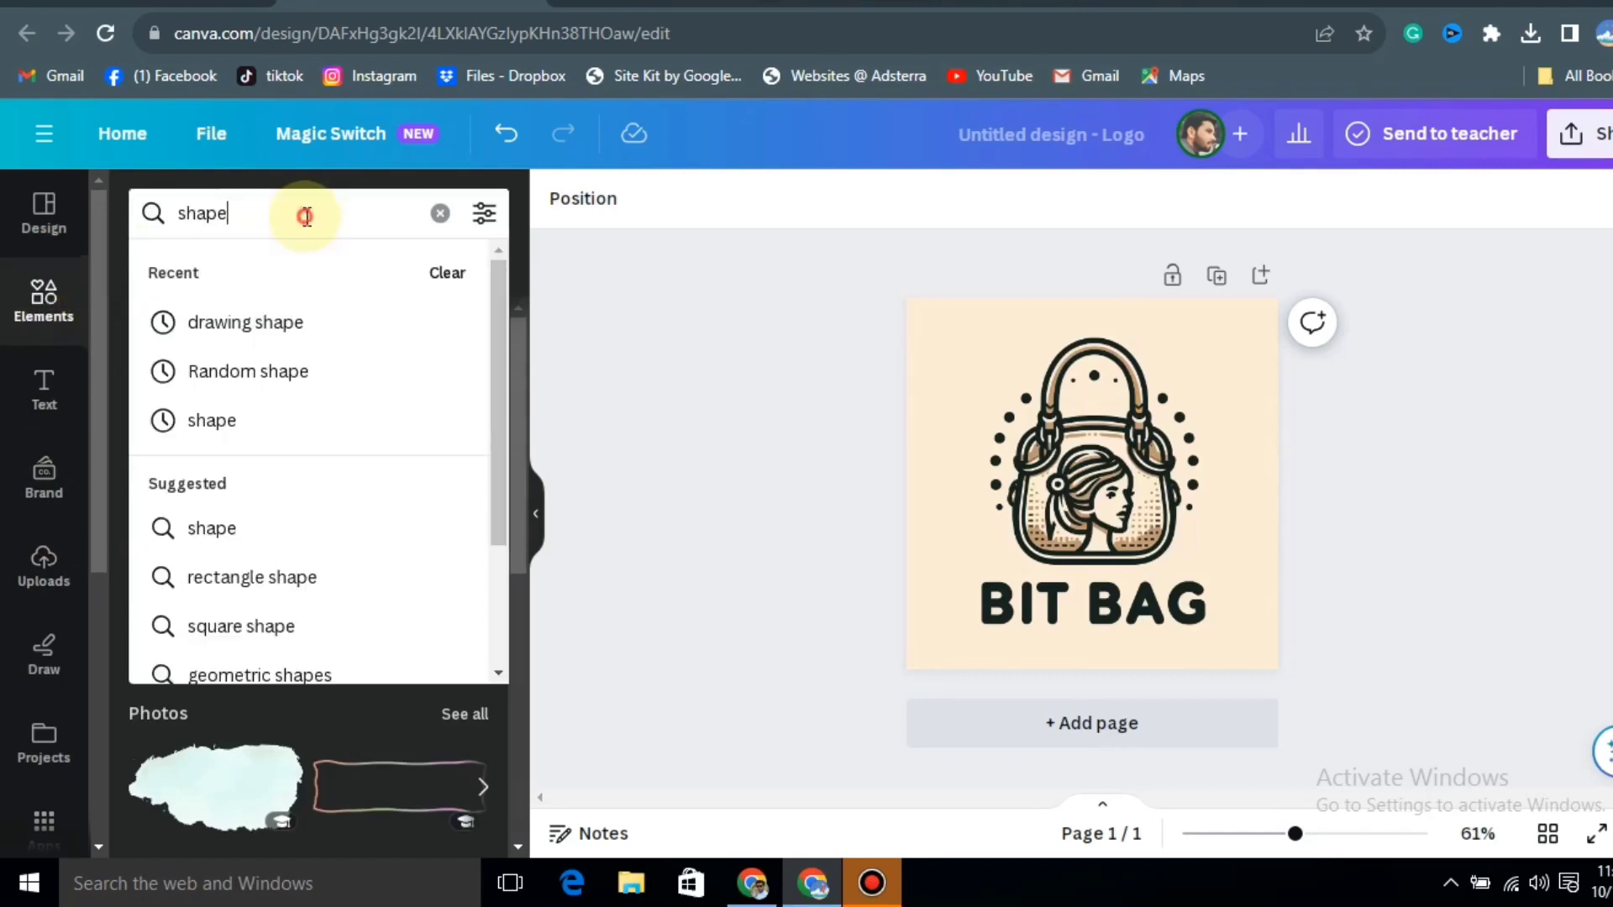
{"action": "double_click", "coordinate": [307, 216]}
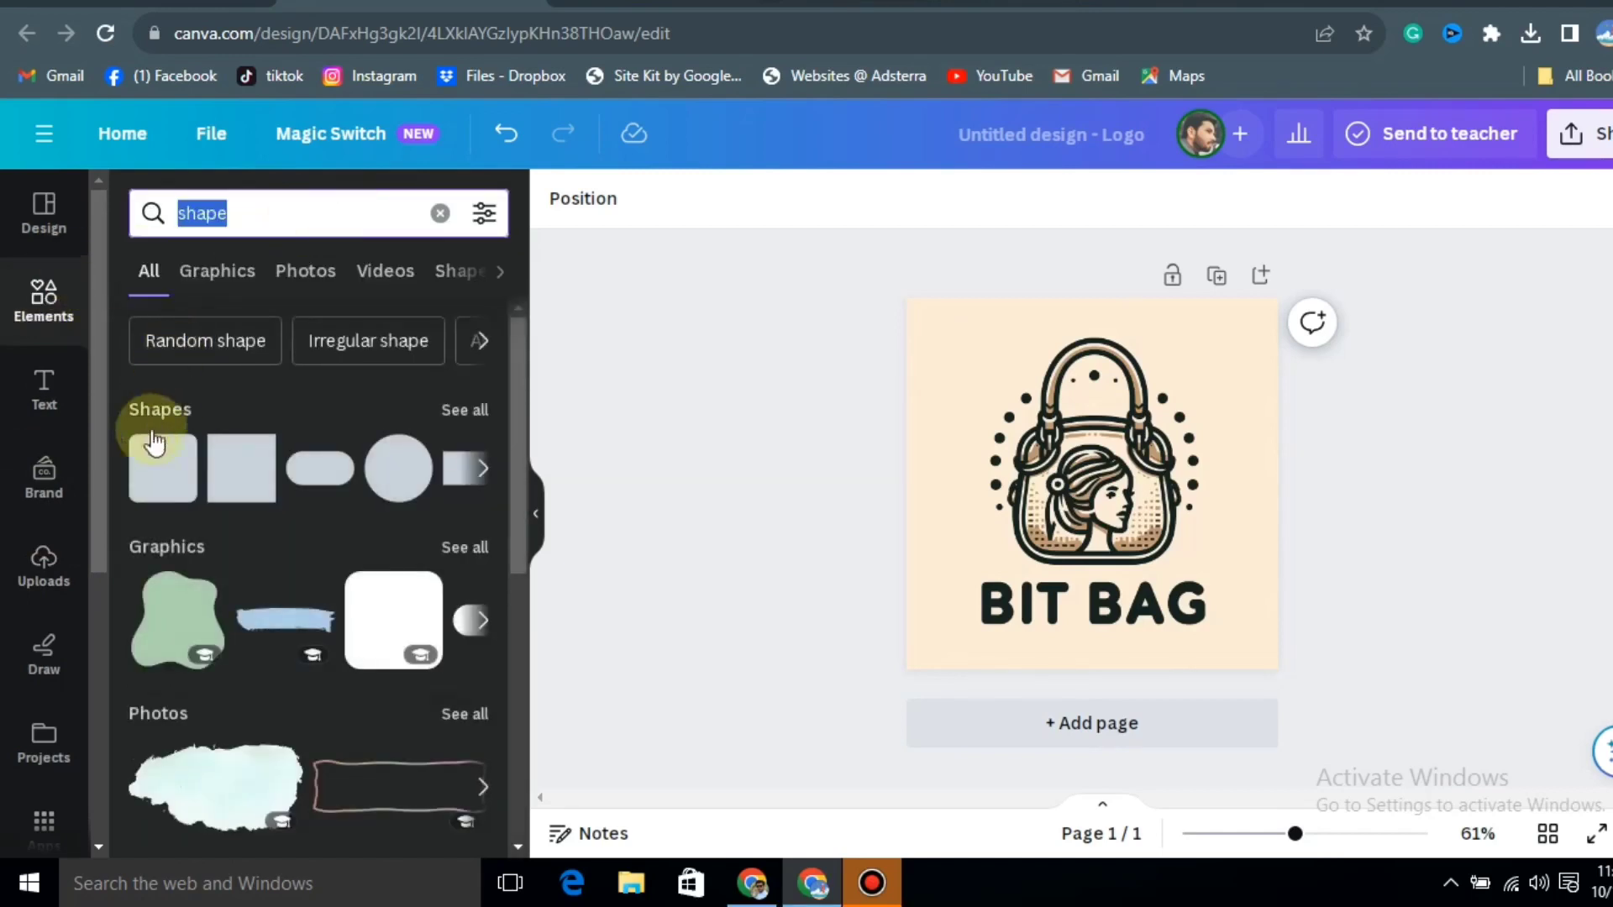
{"action": "left_click", "coordinate": [146, 488]}
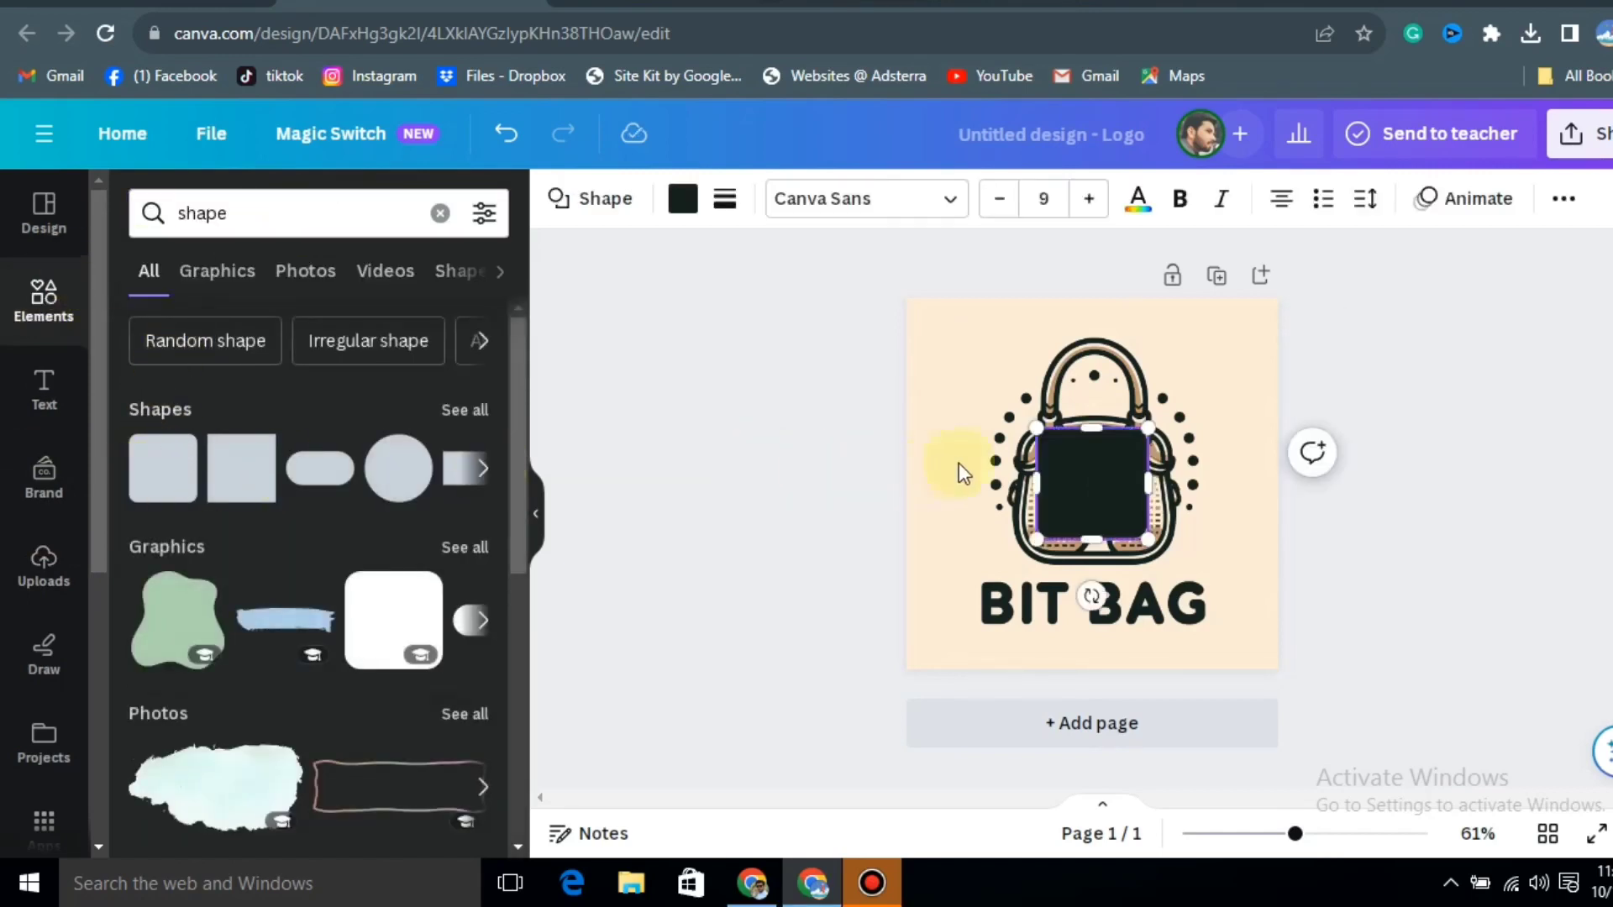
{"action": "left_click", "coordinate": [1095, 484]}
{"action": "left_click_drag", "start_coordinate": [1095, 501], "coordinate": [1221, 573]}
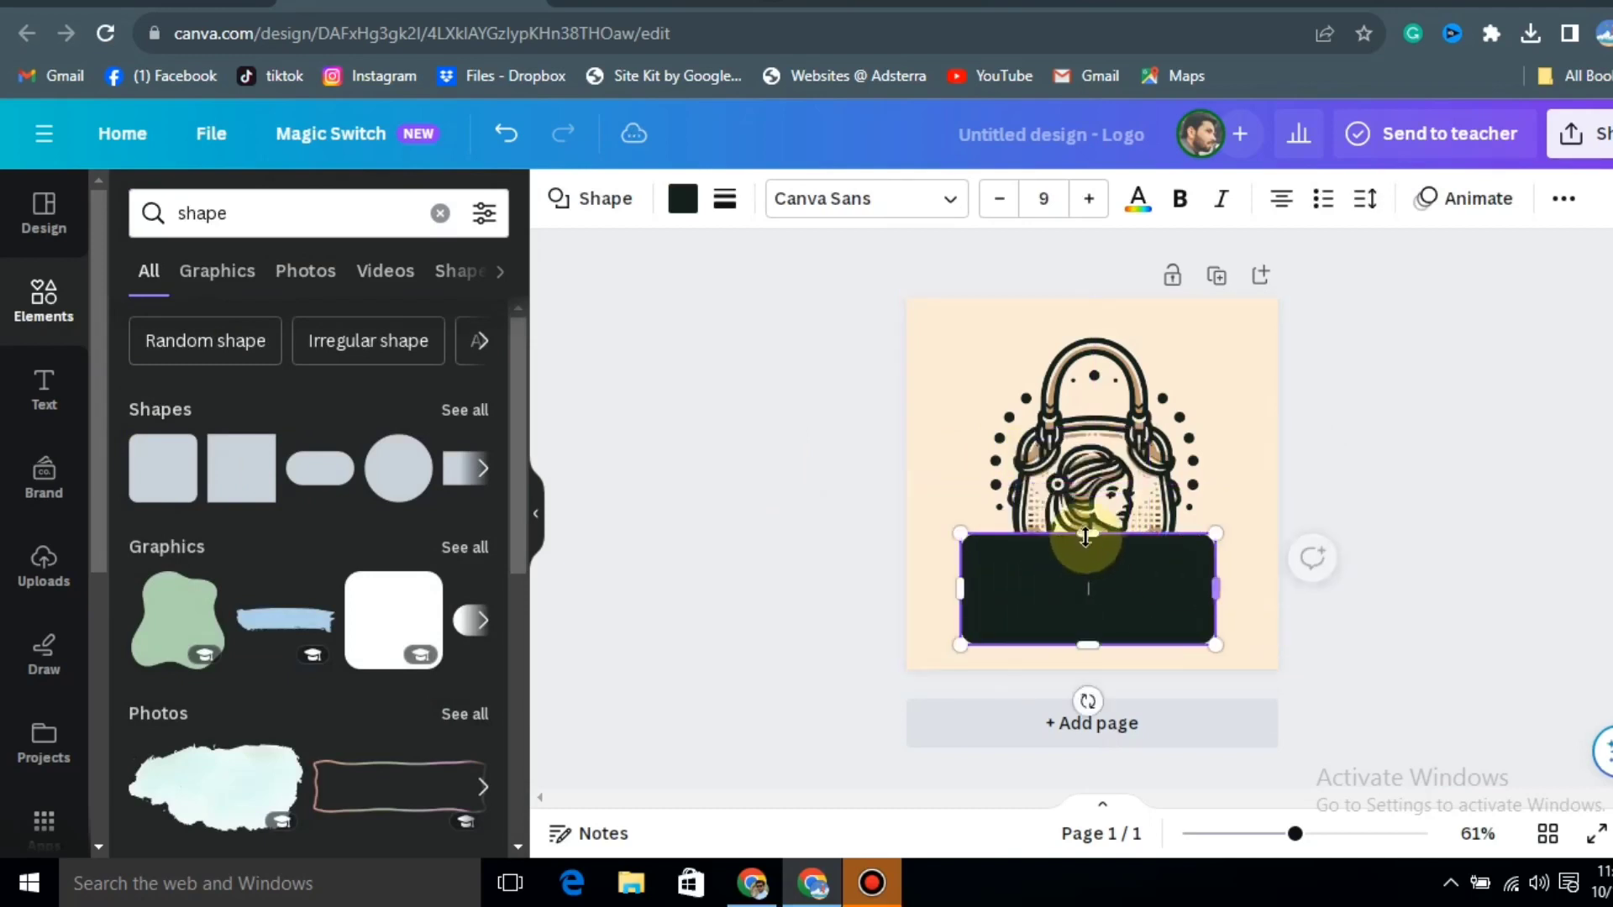
{"action": "left_click_drag", "start_coordinate": [1084, 528], "coordinate": [1100, 575]}
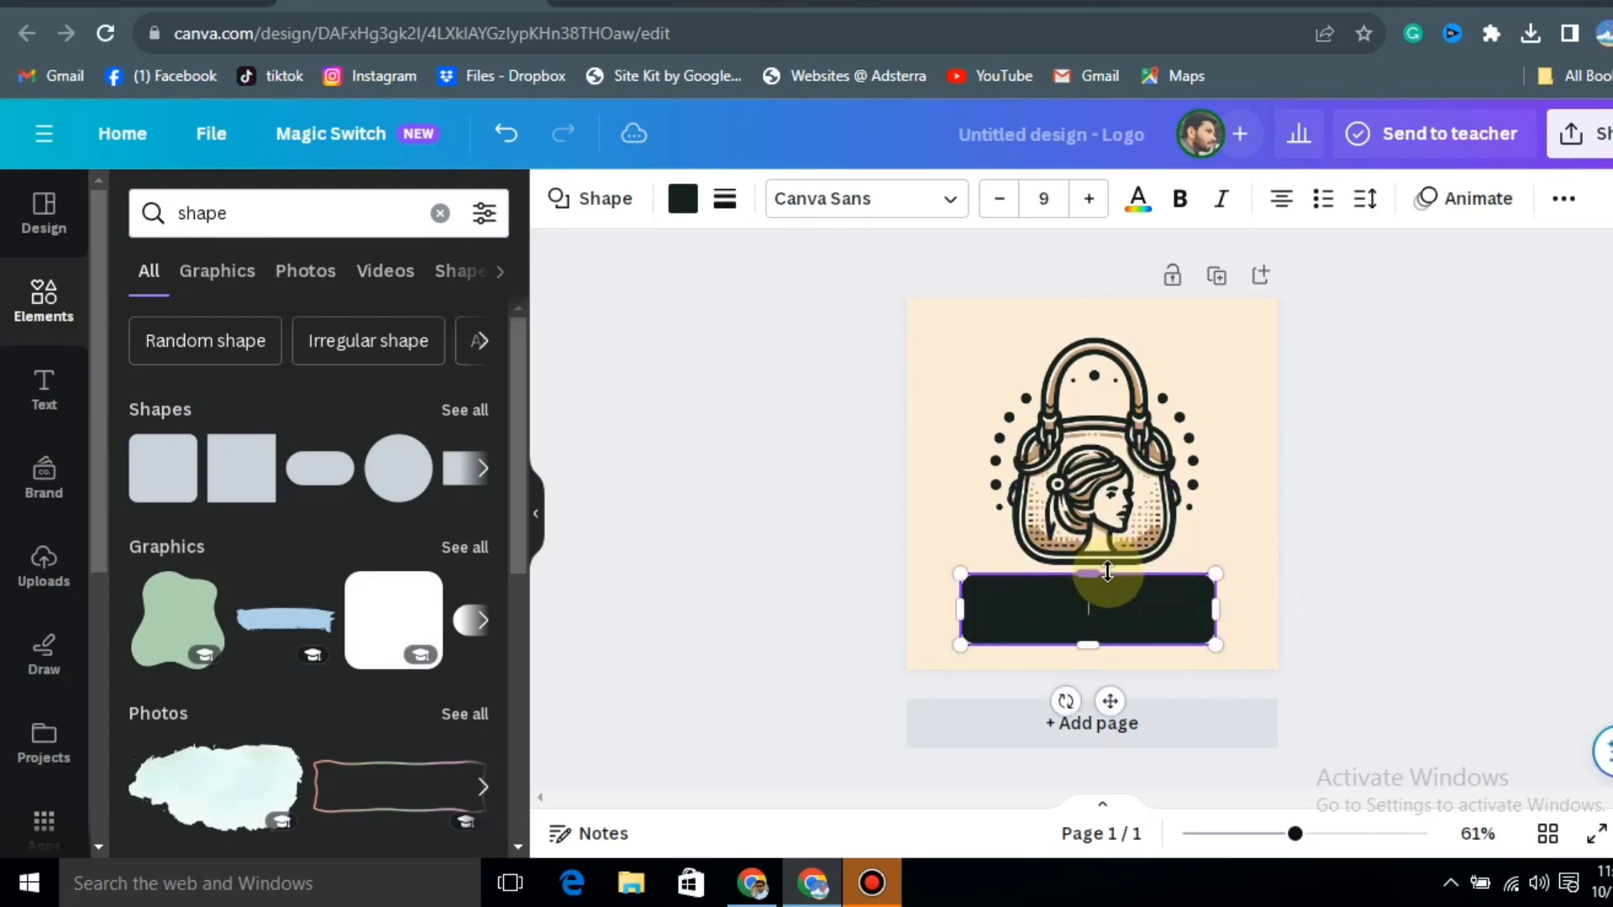
Step: Fill the bar with the cream photo color so it blends into the logo background
{"action": "left_click", "coordinate": [682, 200]}
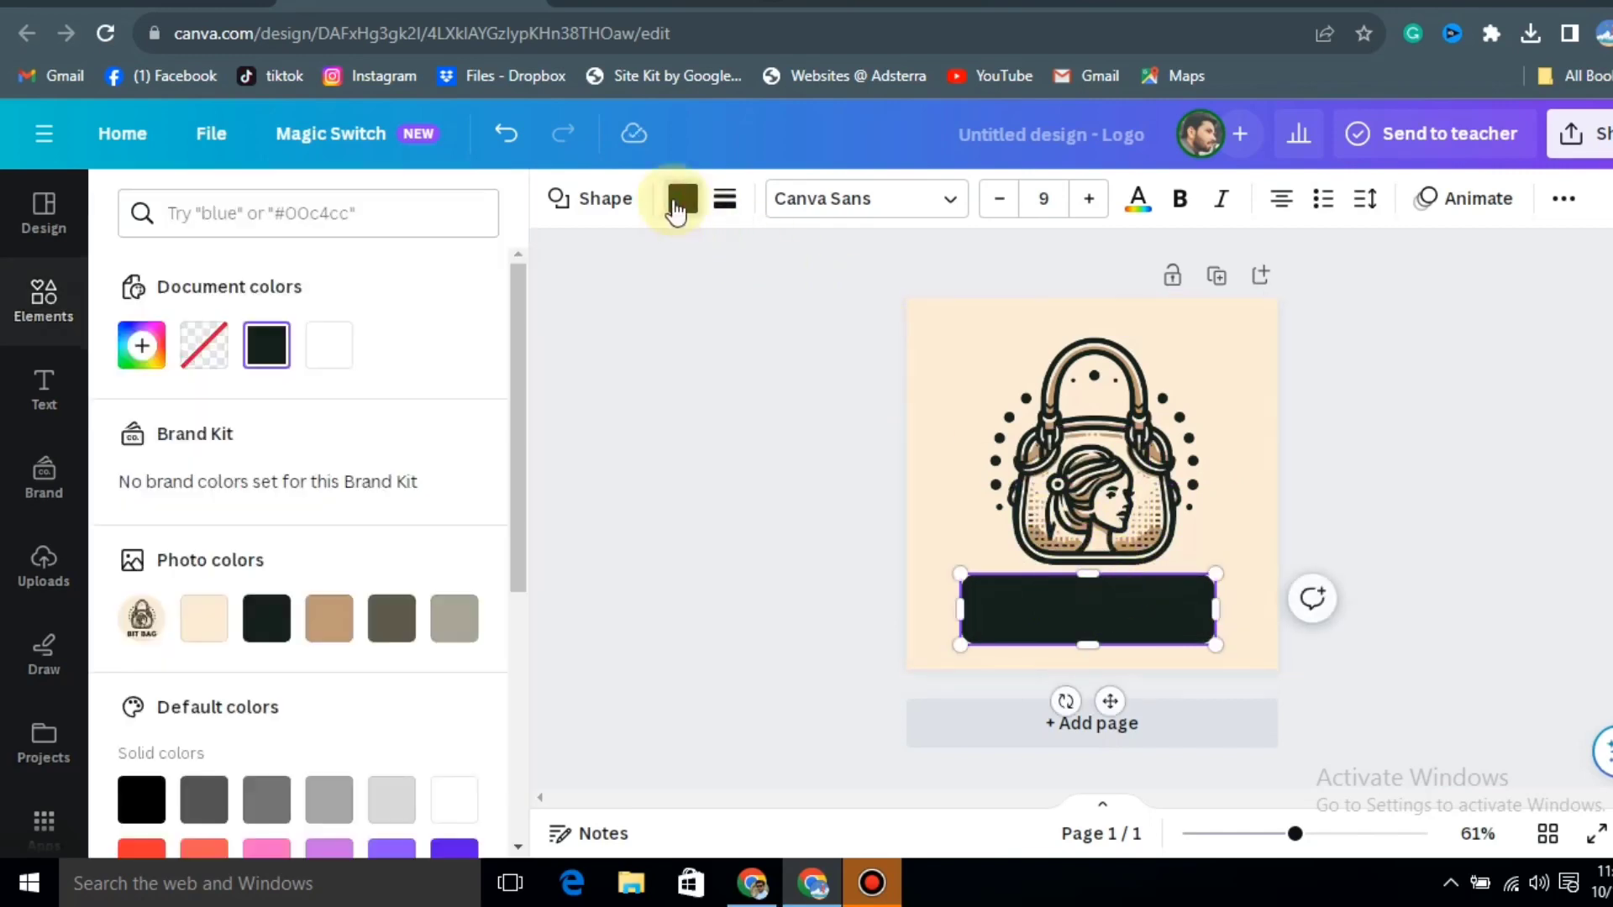
{"action": "left_click", "coordinate": [199, 634]}
{"action": "left_click", "coordinate": [972, 557]}
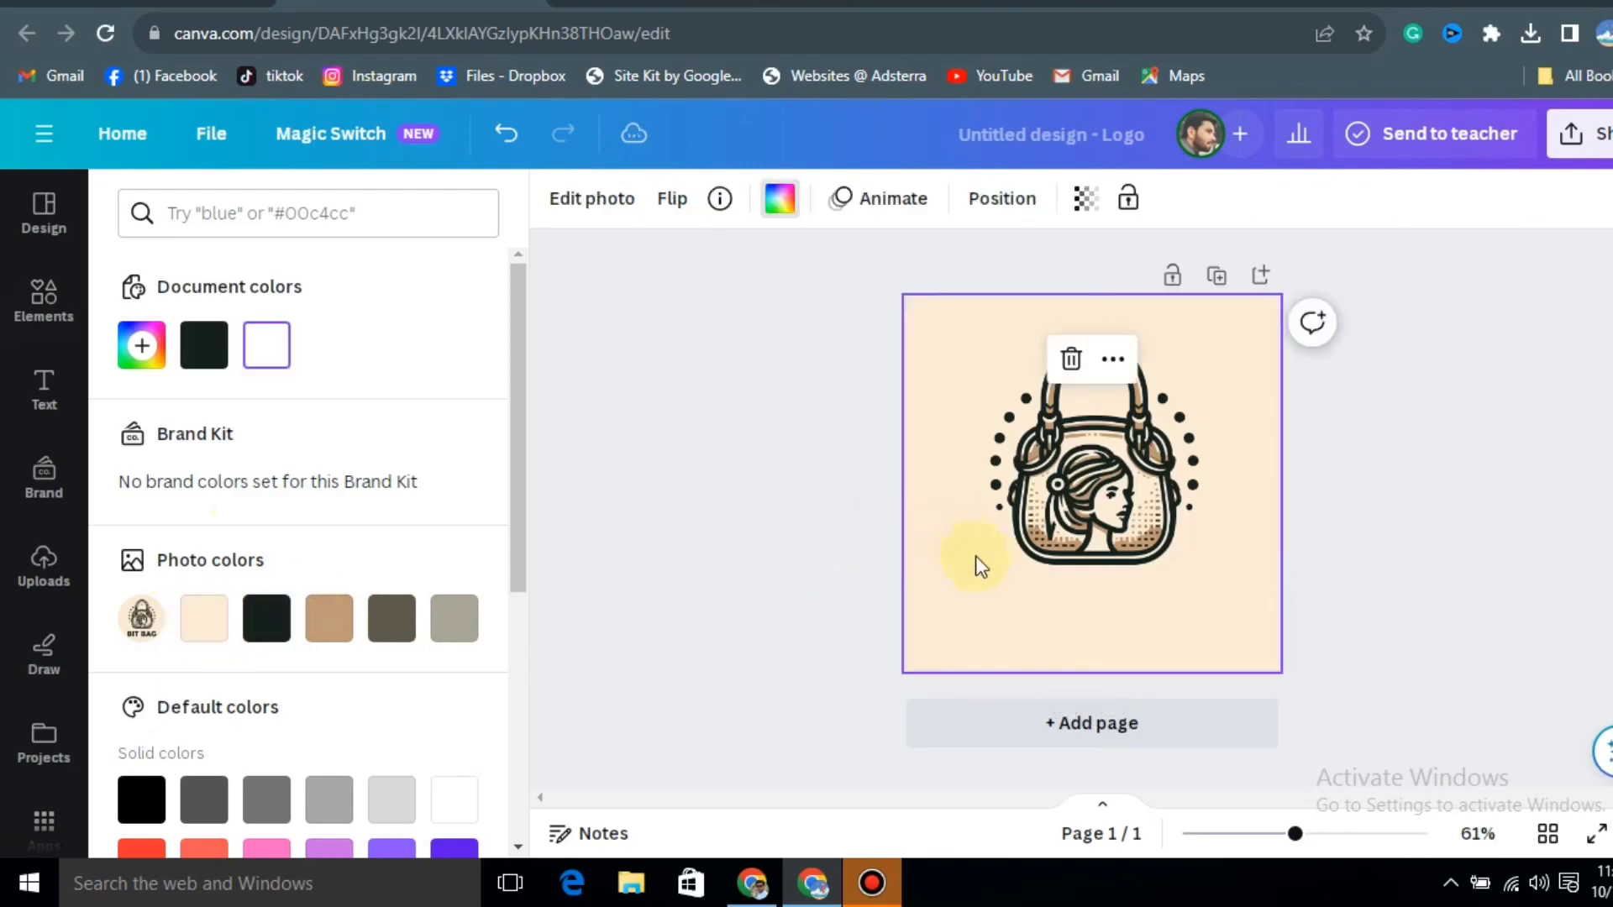
{"action": "left_click", "coordinate": [1073, 619]}
{"action": "mouse_move", "coordinate": [1073, 619]}
{"action": "left_mouse_down"}
{"action": "mouse_move", "coordinate": [1055, 666]}
{"action": "mouse_move", "coordinate": [1079, 618]}
{"action": "left_mouse_up"}
{"action": "left_click", "coordinate": [938, 519]}
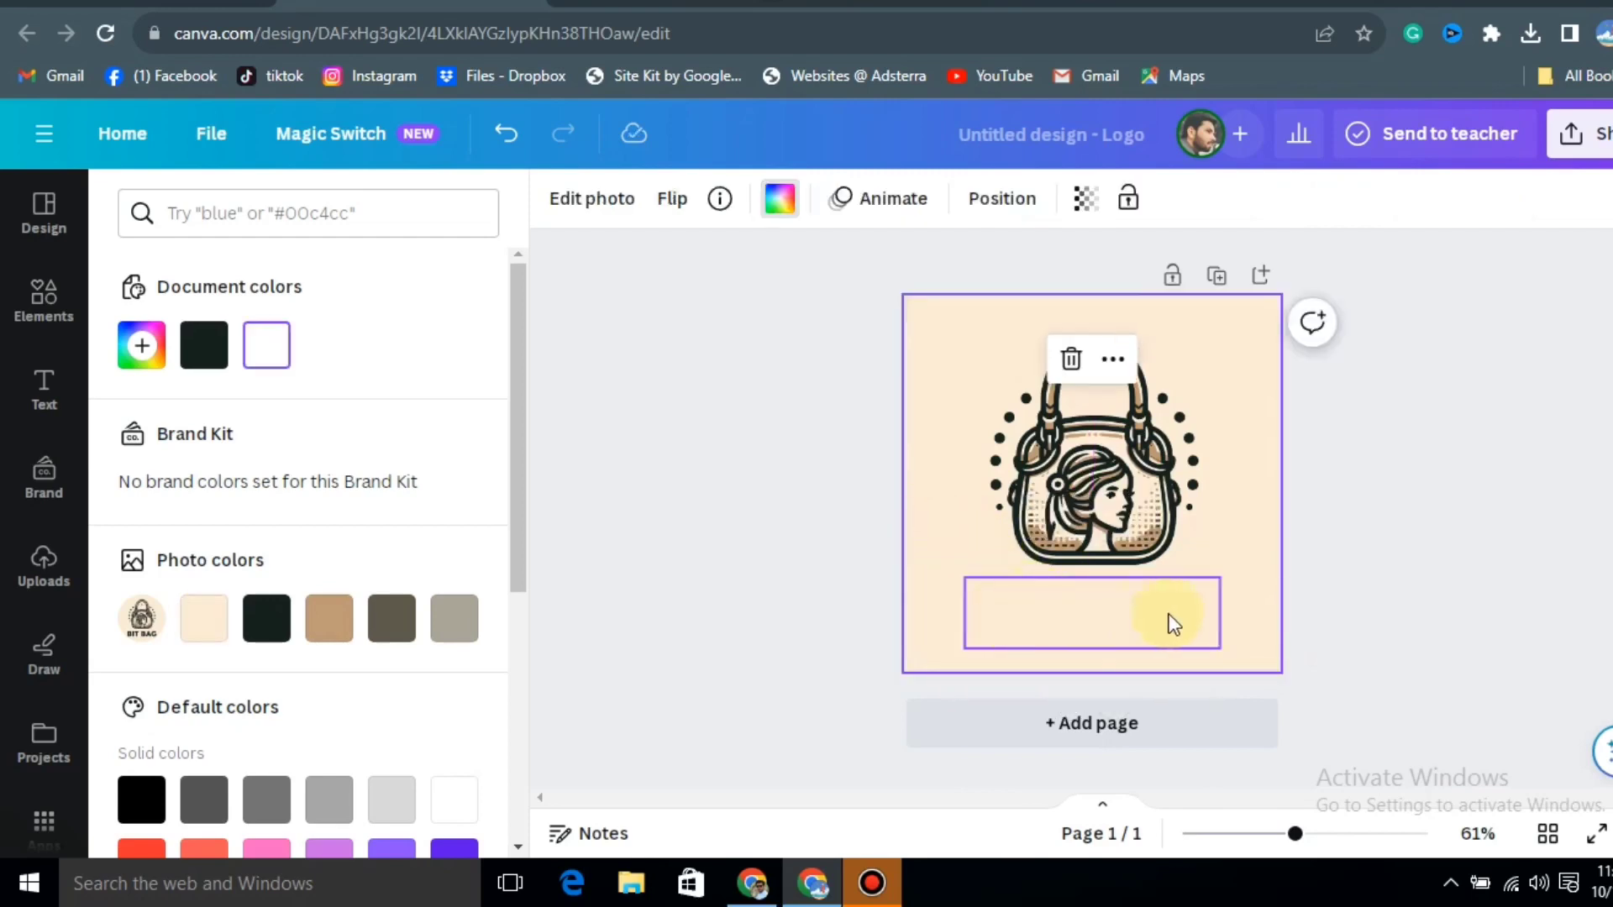
Step: Add the "DAZZLE eau de parfum" font combination and move it below the handbag
{"action": "left_click", "coordinate": [46, 402]}
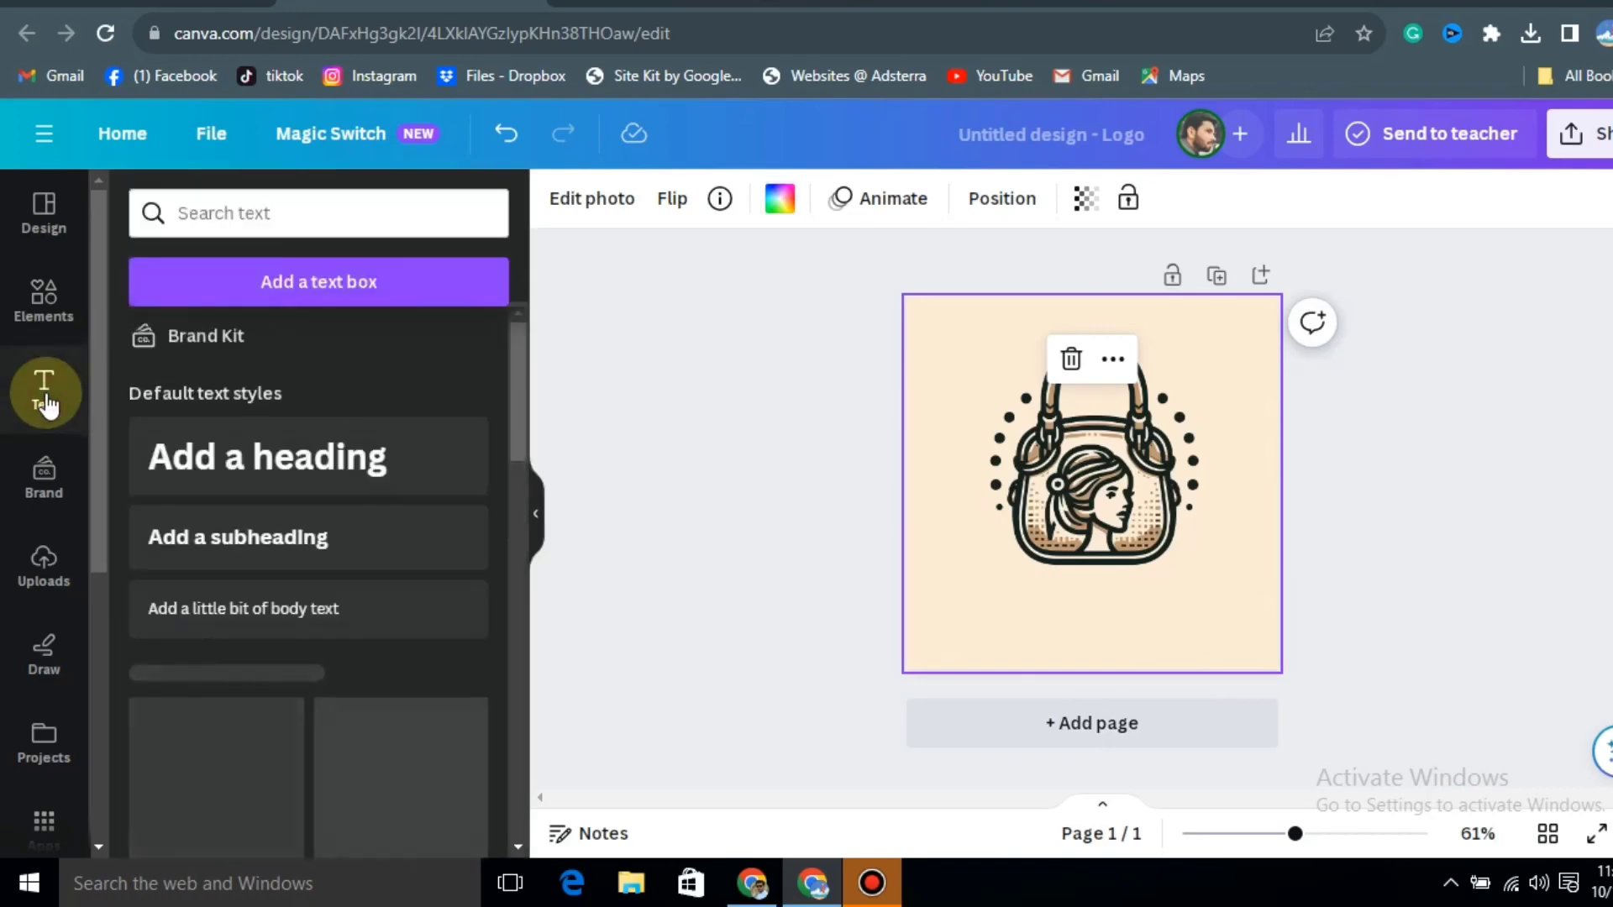
{"action": "scroll", "coordinate": [323, 588], "scroll_direction": "down", "scroll_amount": 5}
{"action": "scroll", "coordinate": [326, 573], "scroll_direction": "down", "scroll_amount": 12}
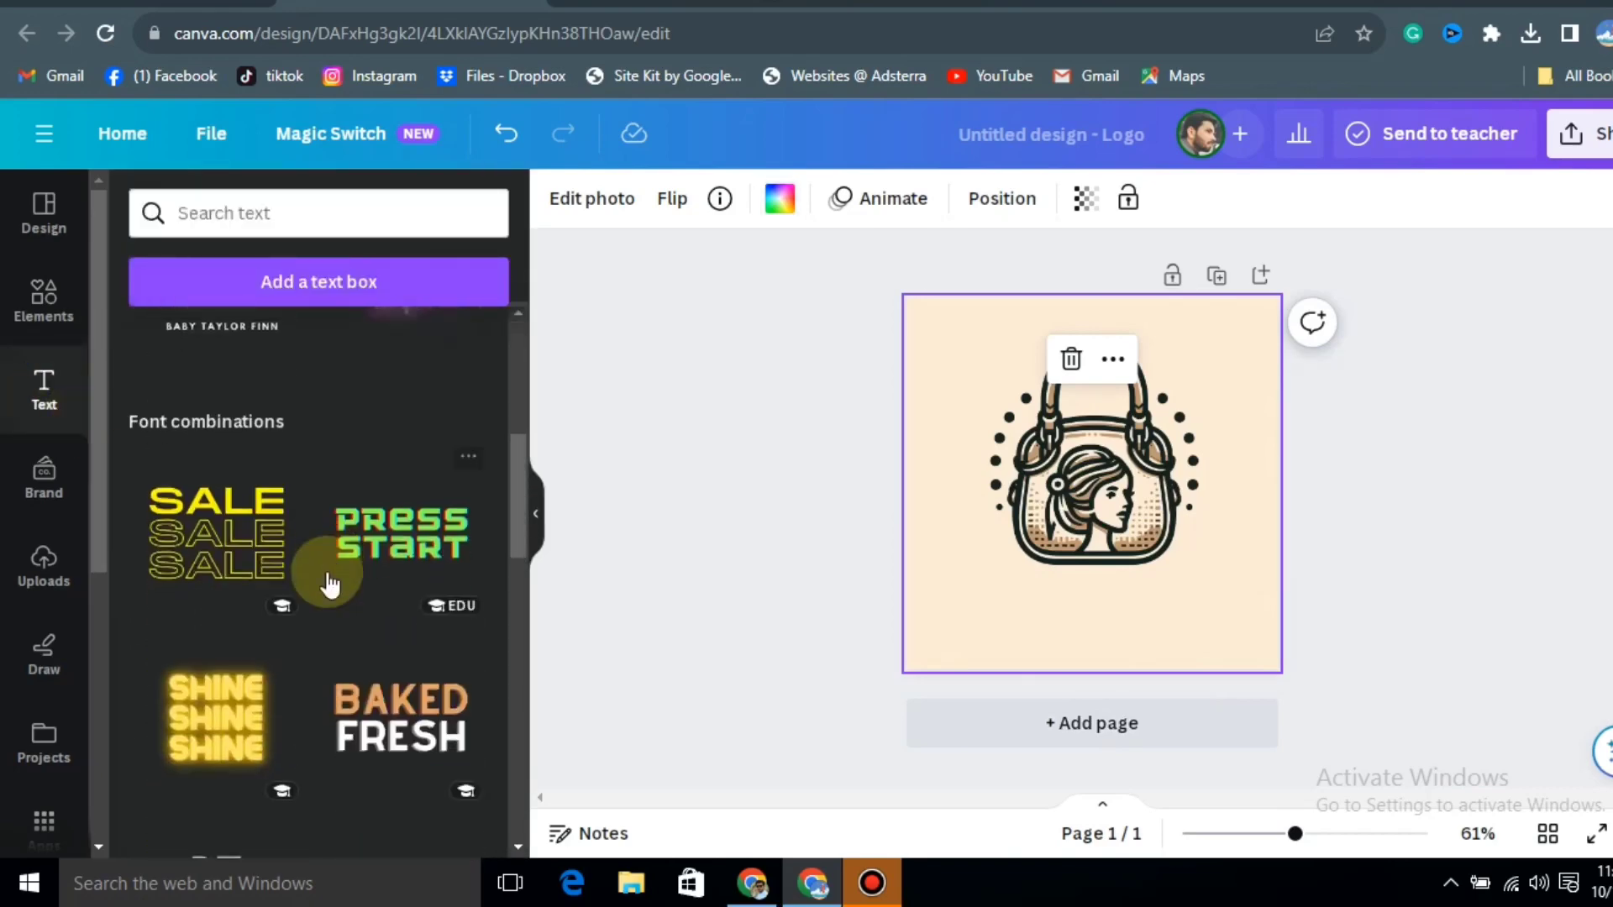
{"action": "scroll", "coordinate": [326, 572], "scroll_direction": "down", "scroll_amount": 8}
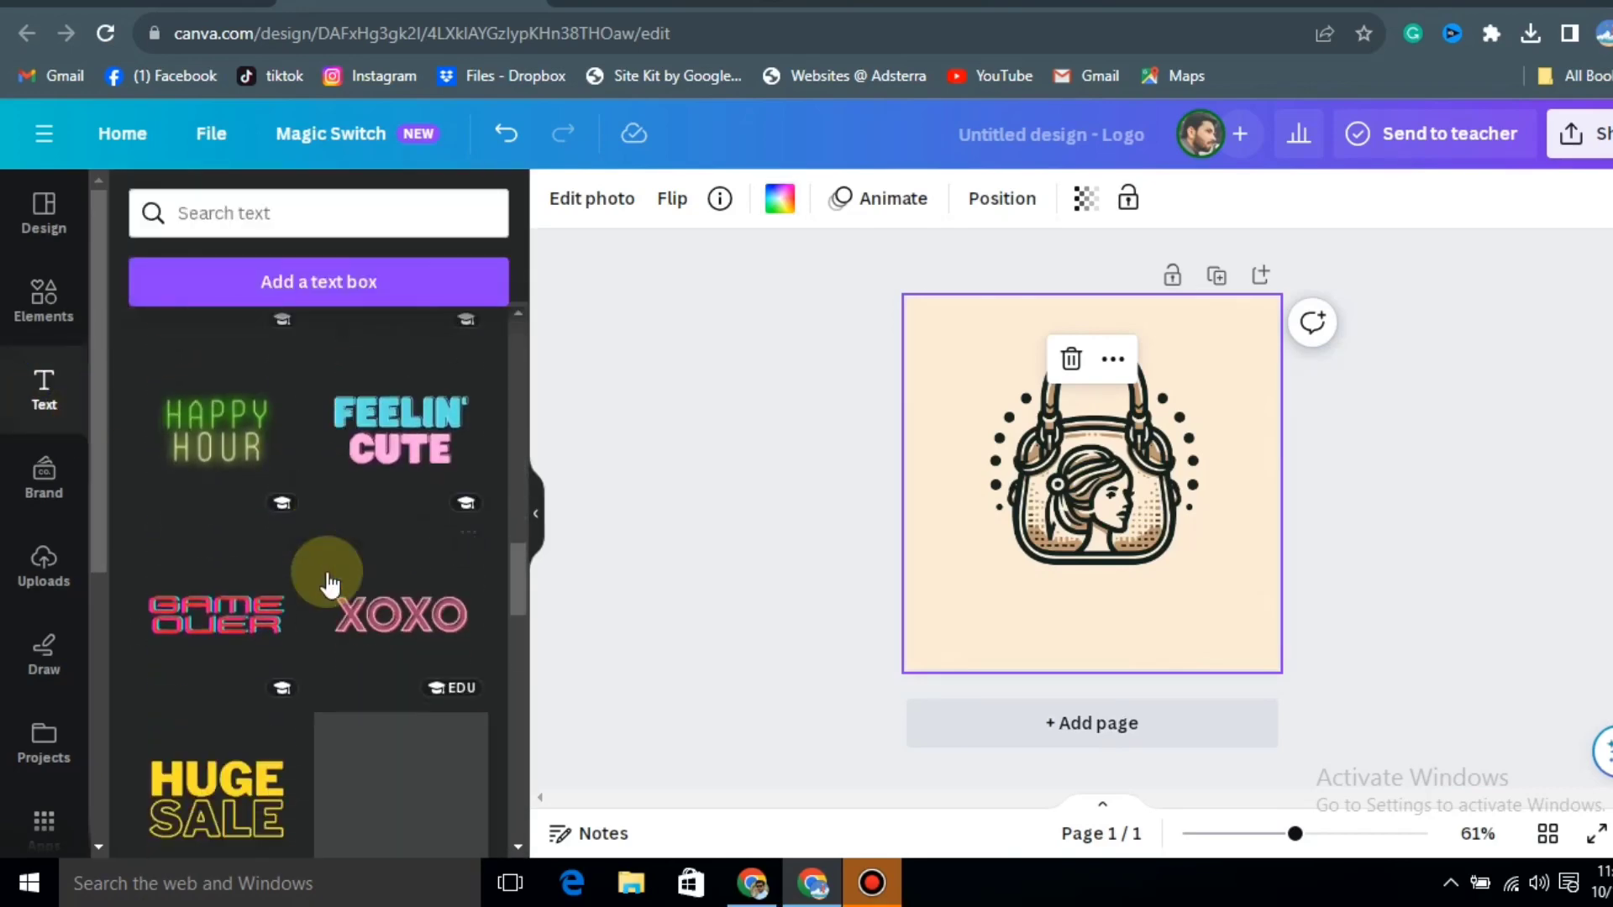
{"action": "scroll", "coordinate": [374, 546], "scroll_direction": "down", "scroll_amount": 10}
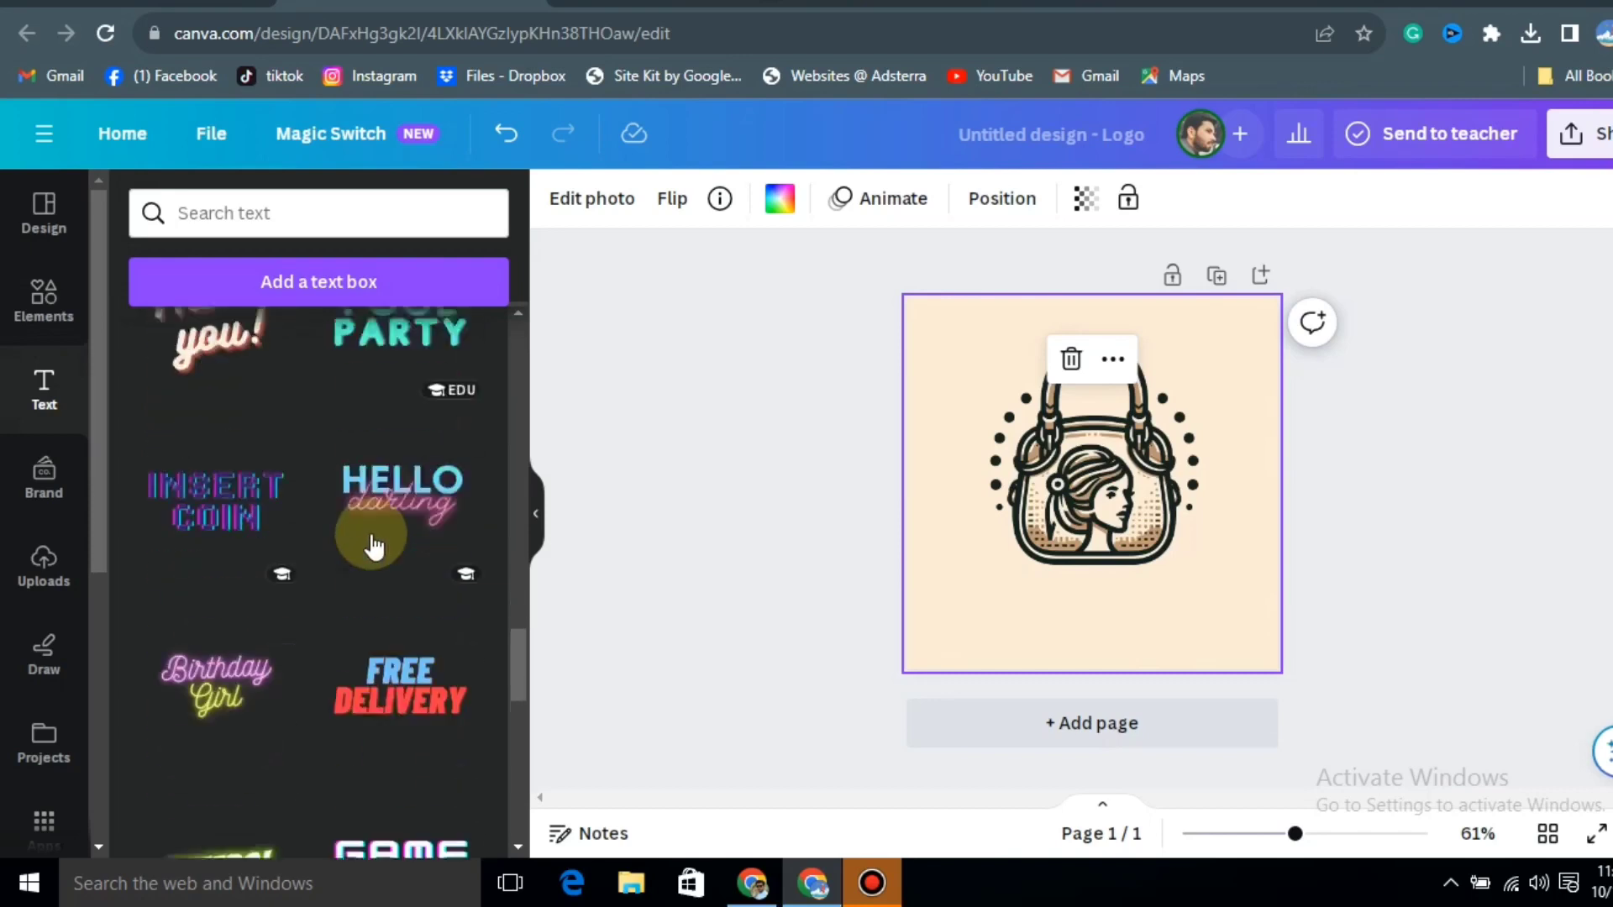
{"action": "scroll", "coordinate": [374, 547], "scroll_direction": "down", "scroll_amount": 5}
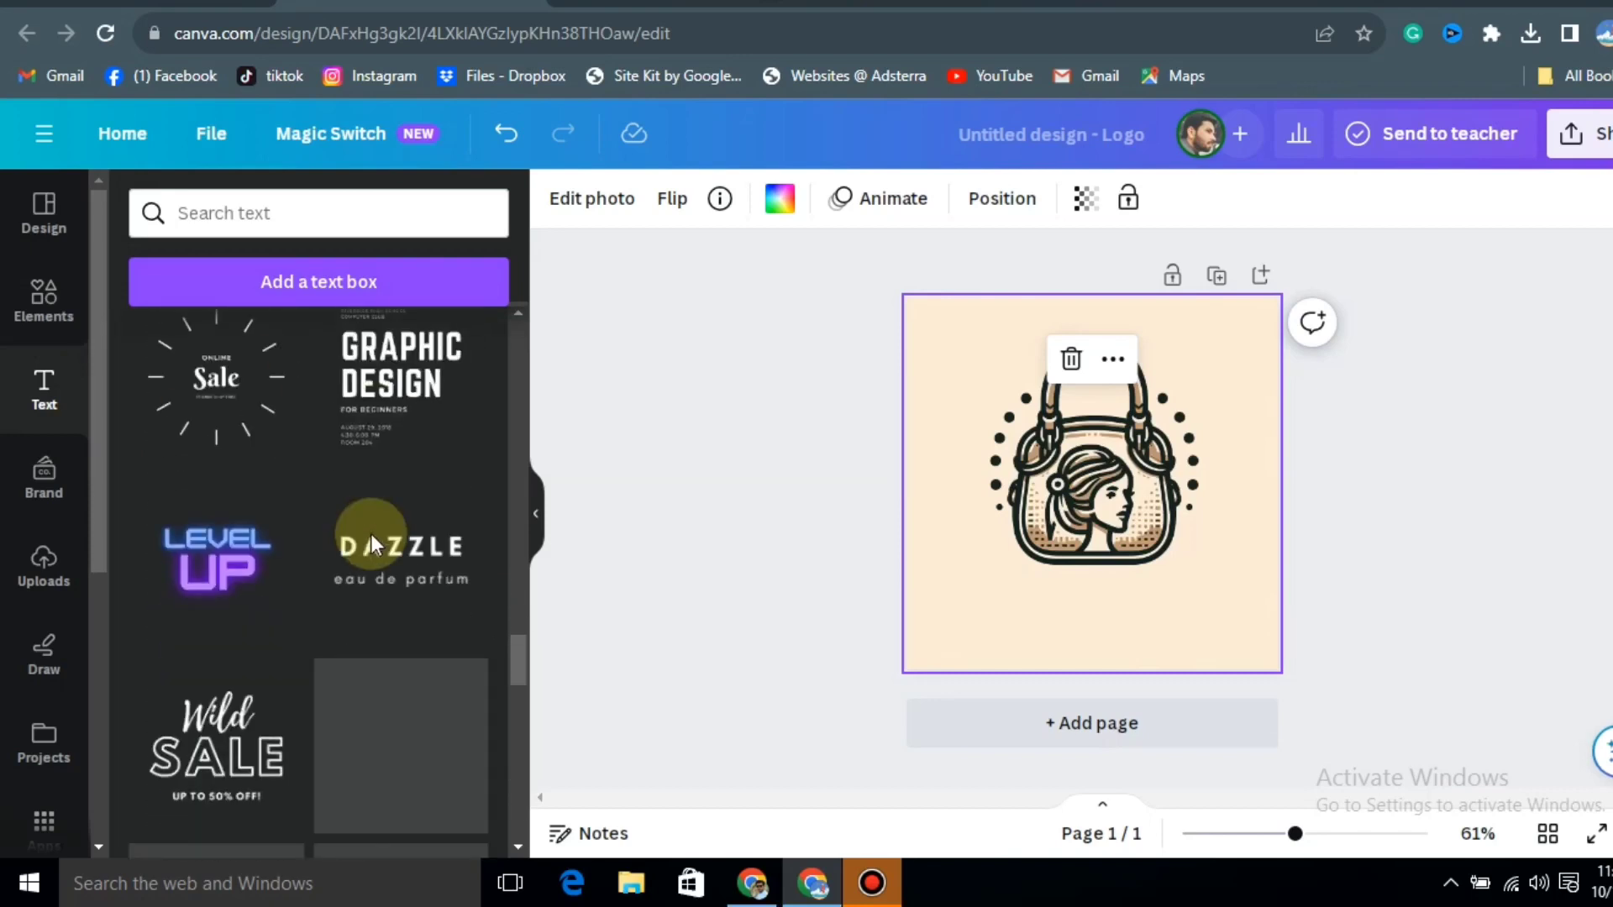
{"action": "left_click", "coordinate": [412, 568]}
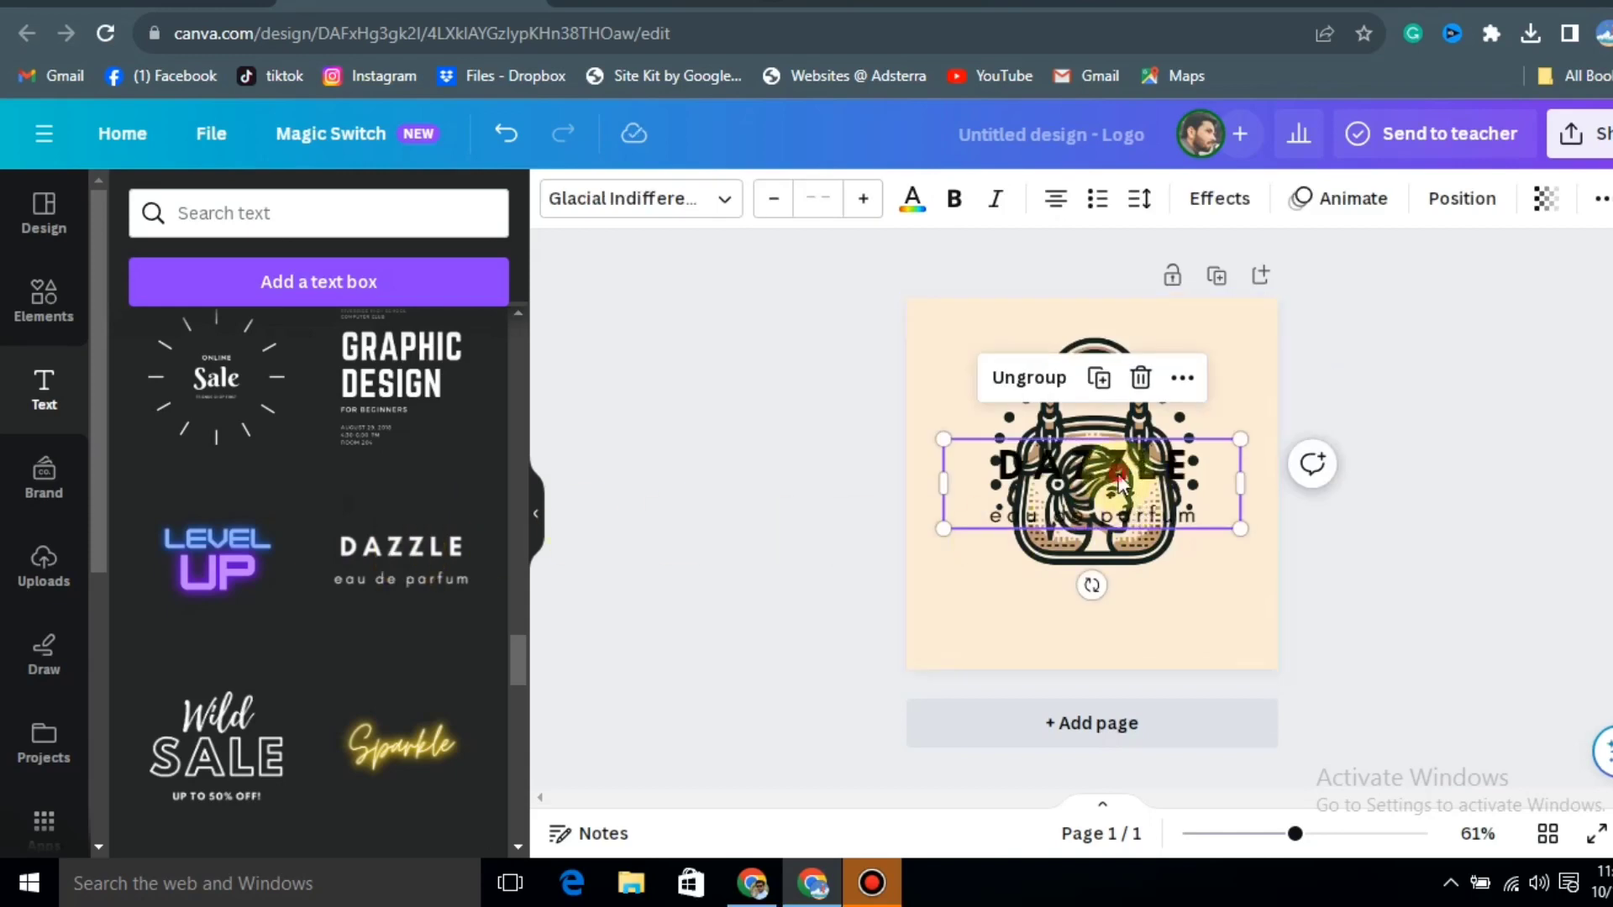
{"action": "left_click_drag", "start_coordinate": [1101, 483], "coordinate": [1124, 605]}
Step: Replace the heading text with "bit Bags" and the smaller line with "Best bags ever"
{"action": "left_click", "coordinate": [1120, 600]}
{"action": "left_click", "coordinate": [1120, 600]}
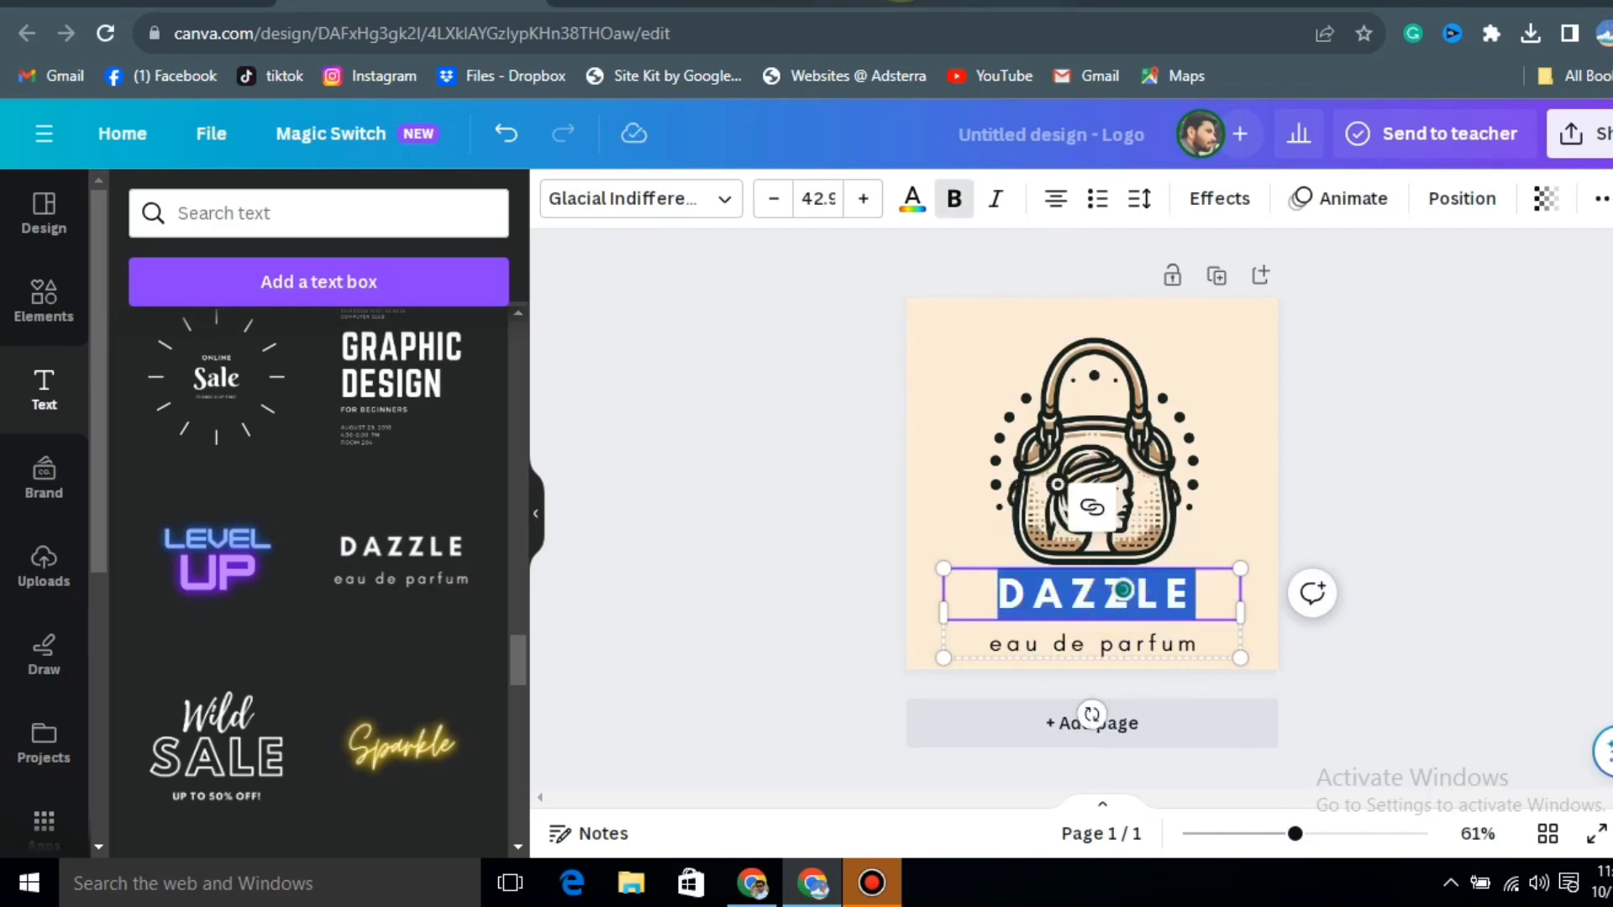
{"action": "left_click", "coordinate": [912, 2]}
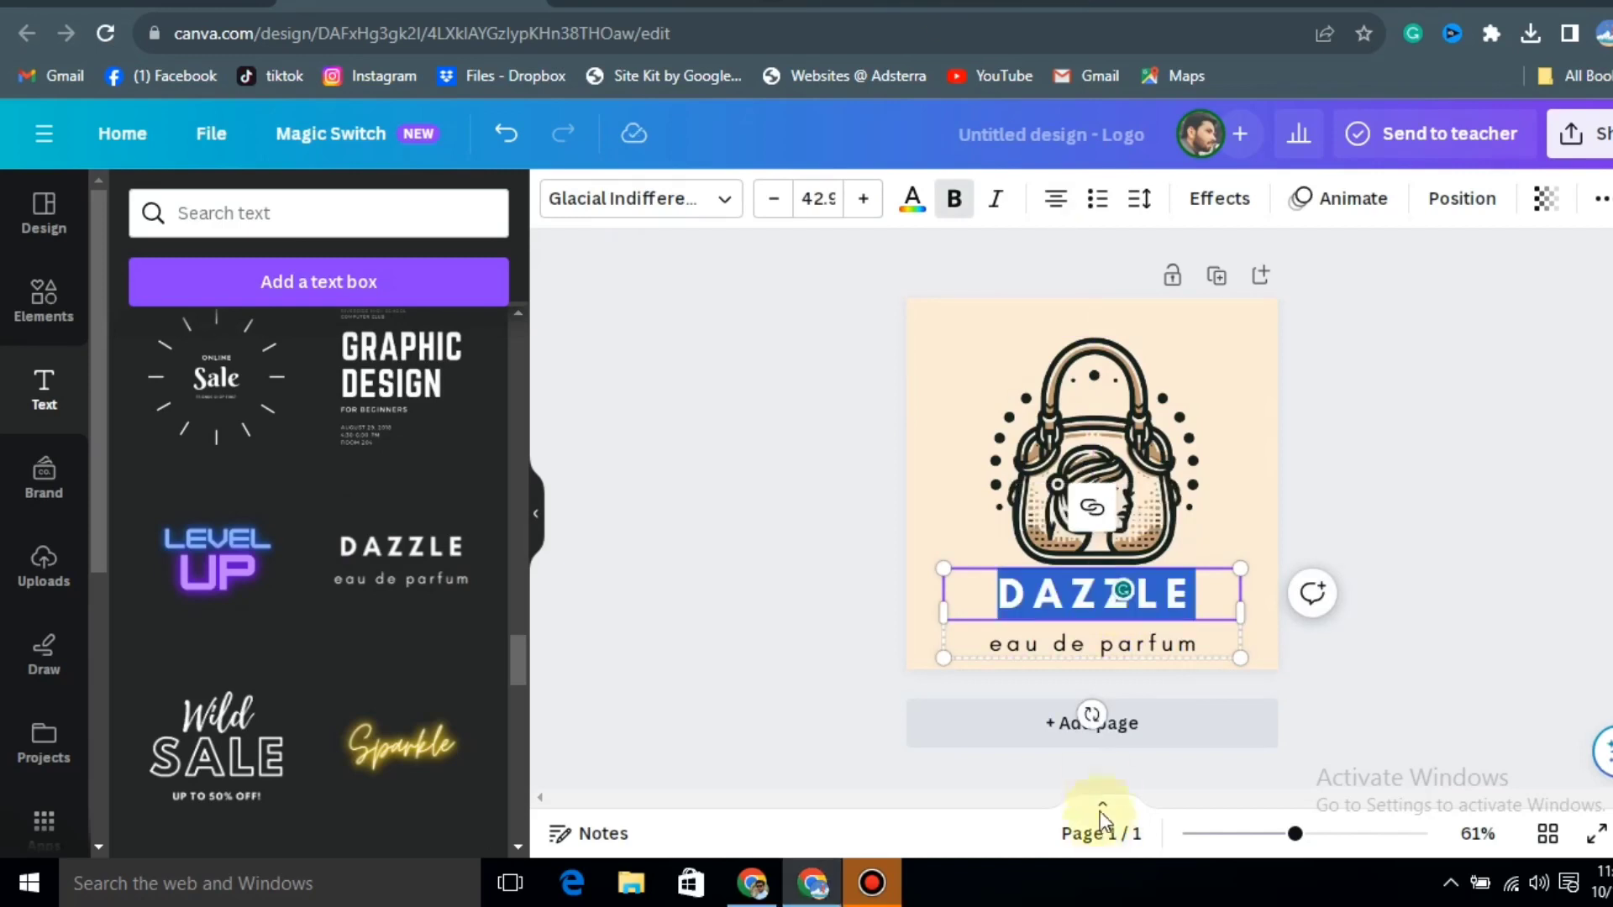
{"action": "type", "text": "bit Bags"}
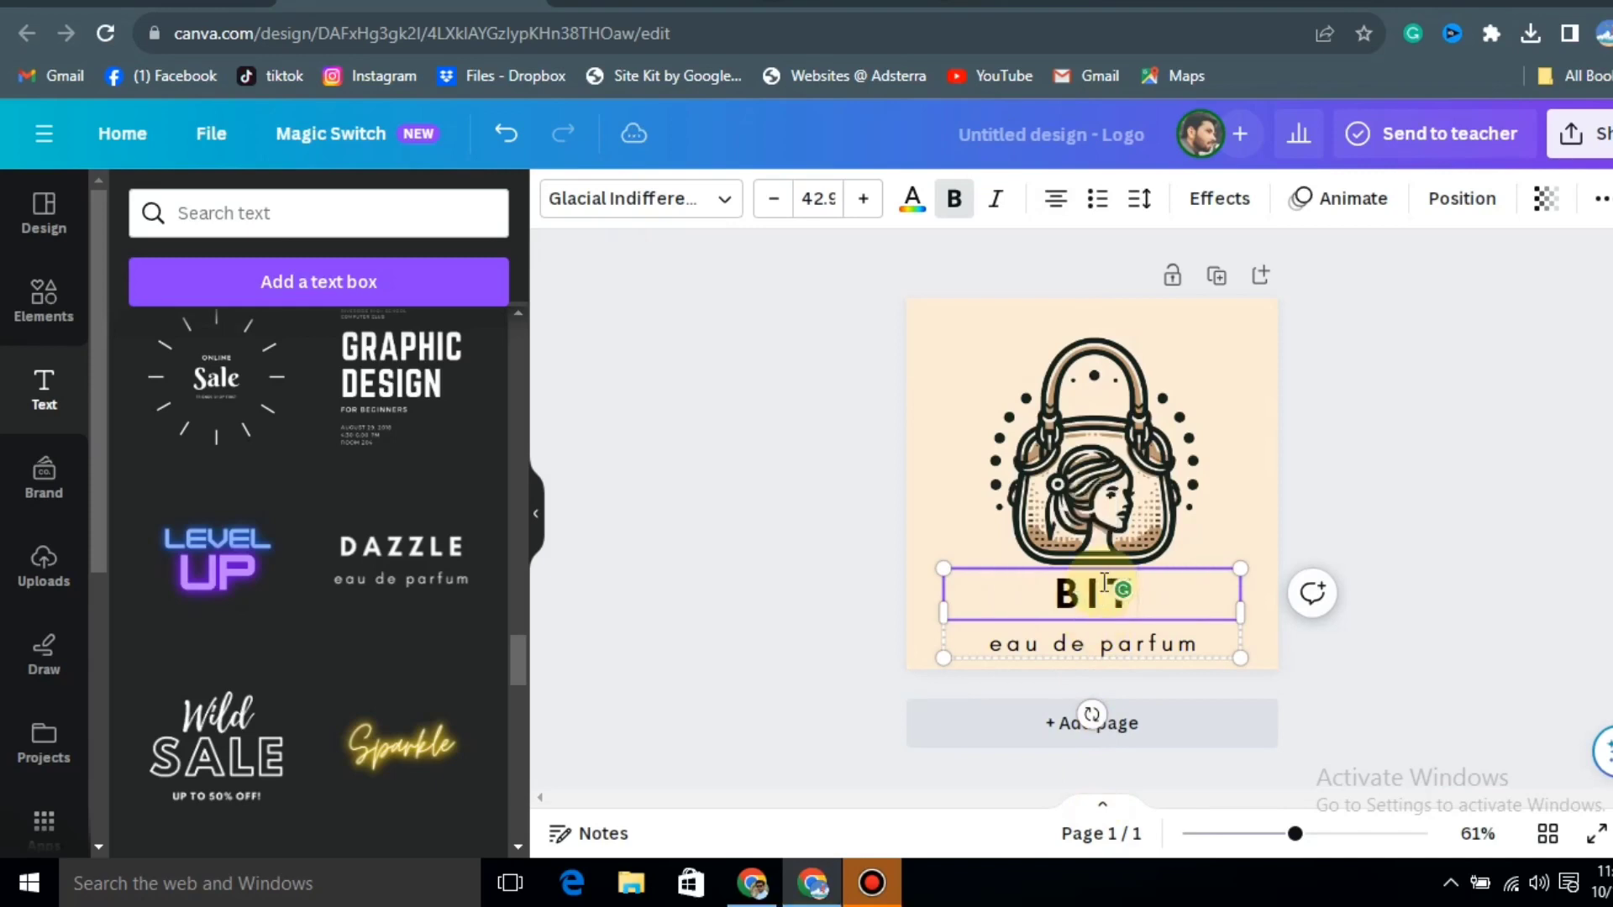
{"action": "double_click", "coordinate": [1117, 640]}
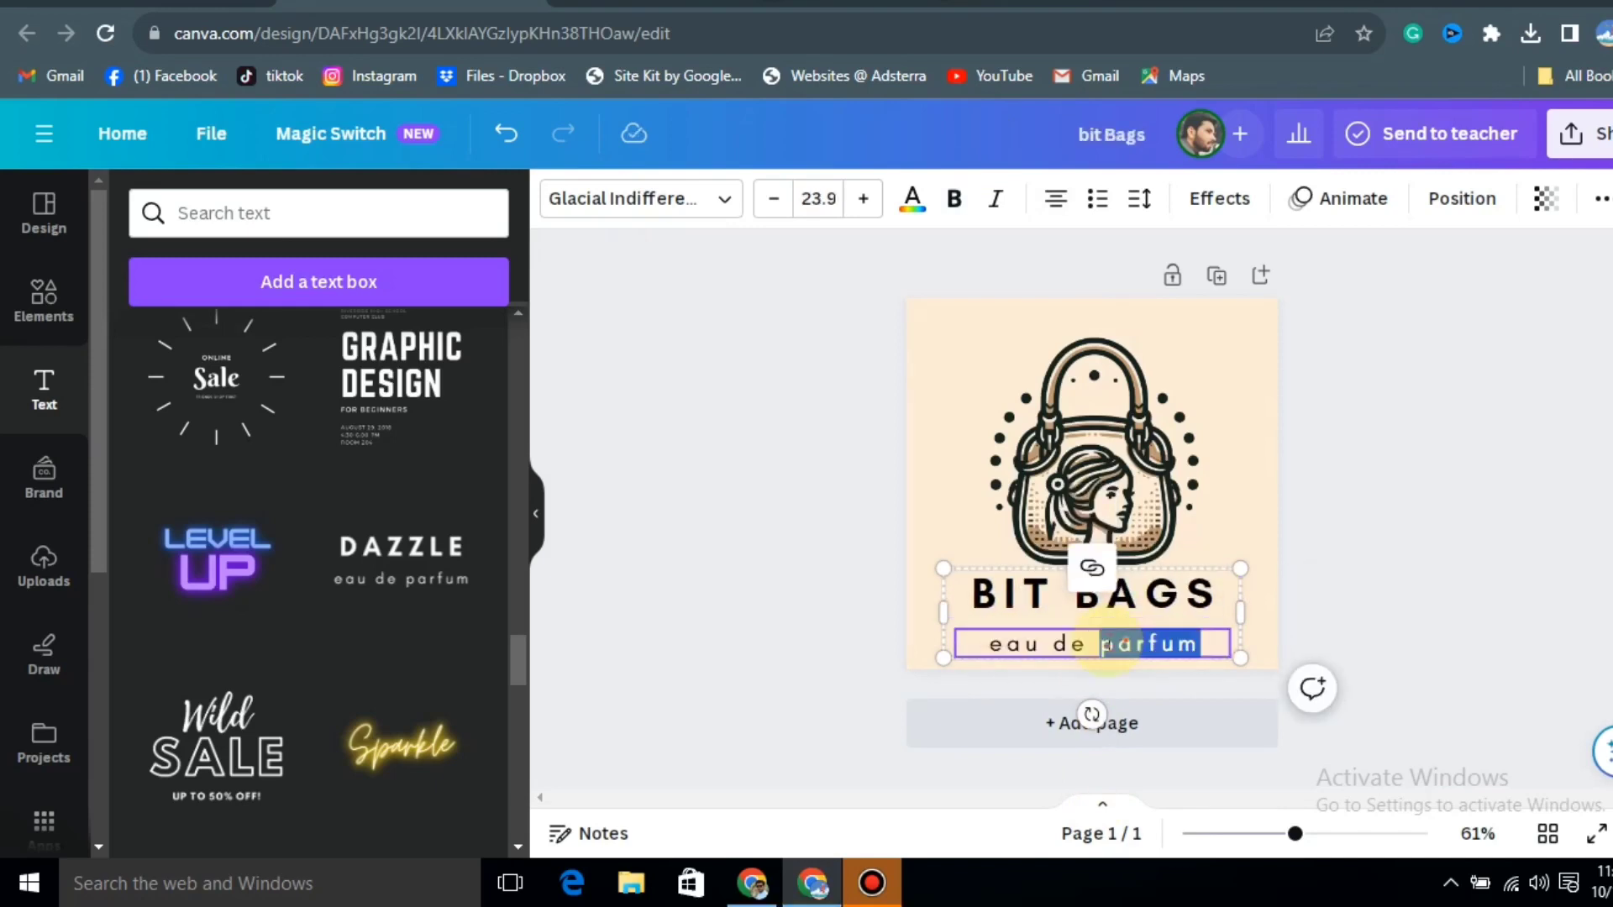
{"action": "type", "text": "Best bags ever"}
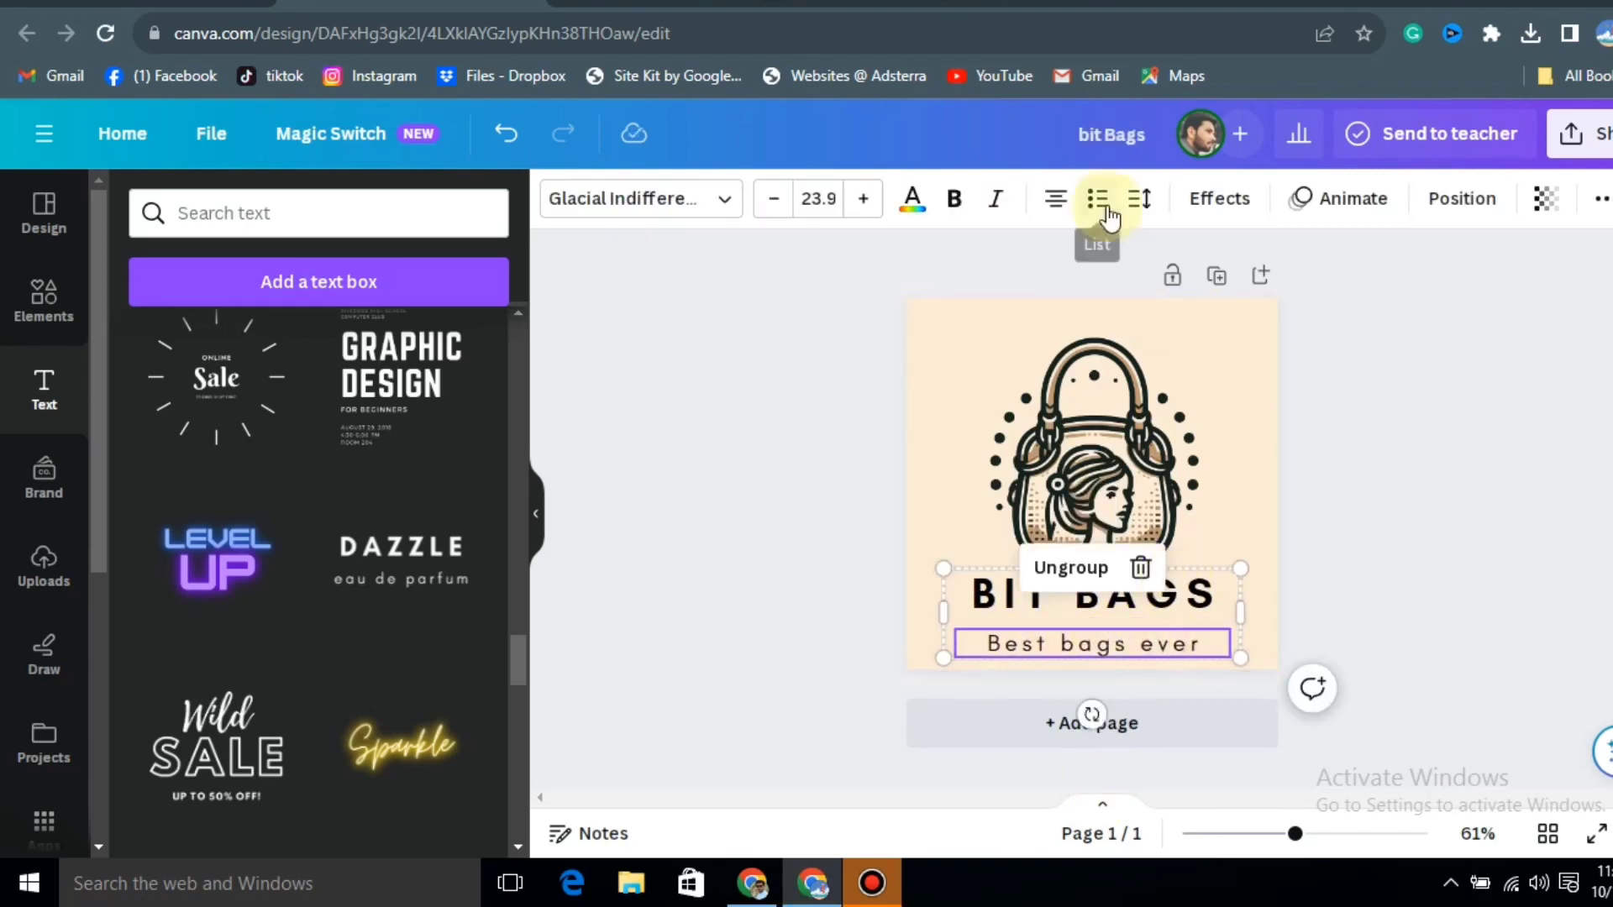
Step: Widen the letter spacing of the "Best bags ever" tagline and tighten the spacing of the BIT BAGS heading
{"action": "left_click", "coordinate": [1139, 199]}
{"action": "left_click_drag", "start_coordinate": [1221, 366], "coordinate": [1183, 366]}
{"action": "left_click", "coordinate": [1232, 297]}
{"action": "left_click_drag", "start_coordinate": [1252, 313], "coordinate": [1199, 300]}
{"action": "left_click", "coordinate": [1173, 598]}
{"action": "left_click", "coordinate": [1138, 198]}
{"action": "left_click", "coordinate": [1258, 563]}
Step: Search elements for "Shade", add the soft black oval shadow, shrink it to about 319 px wide, and place it below the tagline
{"action": "left_click", "coordinate": [44, 298]}
{"action": "left_click", "coordinate": [263, 212]}
{"action": "type", "text": "Shade"}
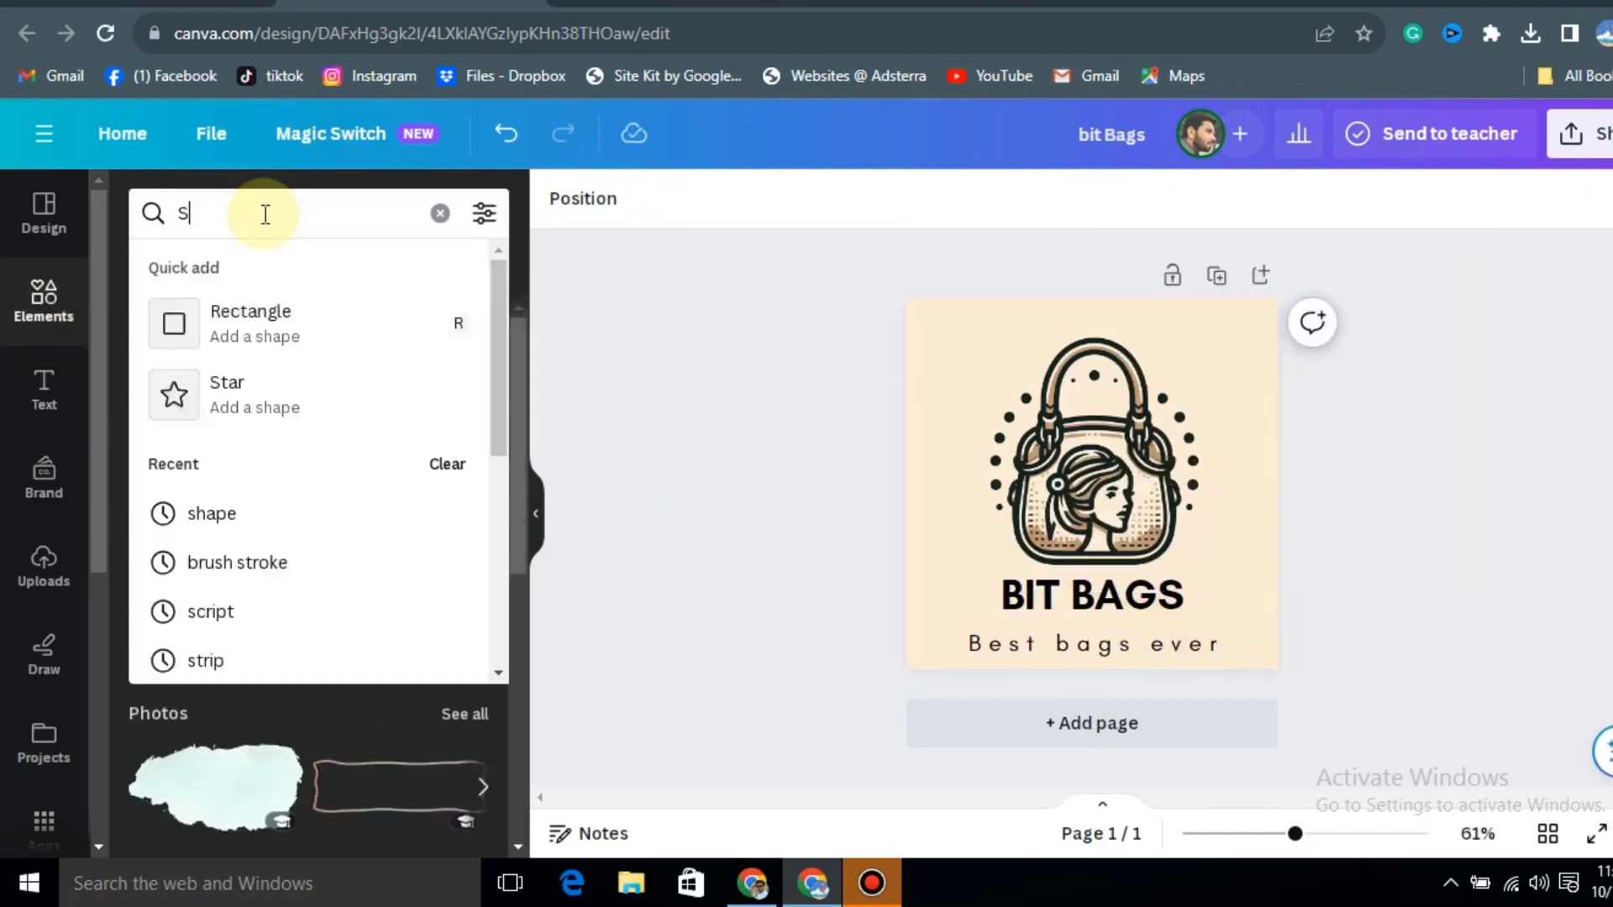
{"action": "key", "text": "Return"}
{"action": "left_click", "coordinate": [285, 483]}
{"action": "left_click_drag", "start_coordinate": [1092, 483], "coordinate": [1086, 613]}
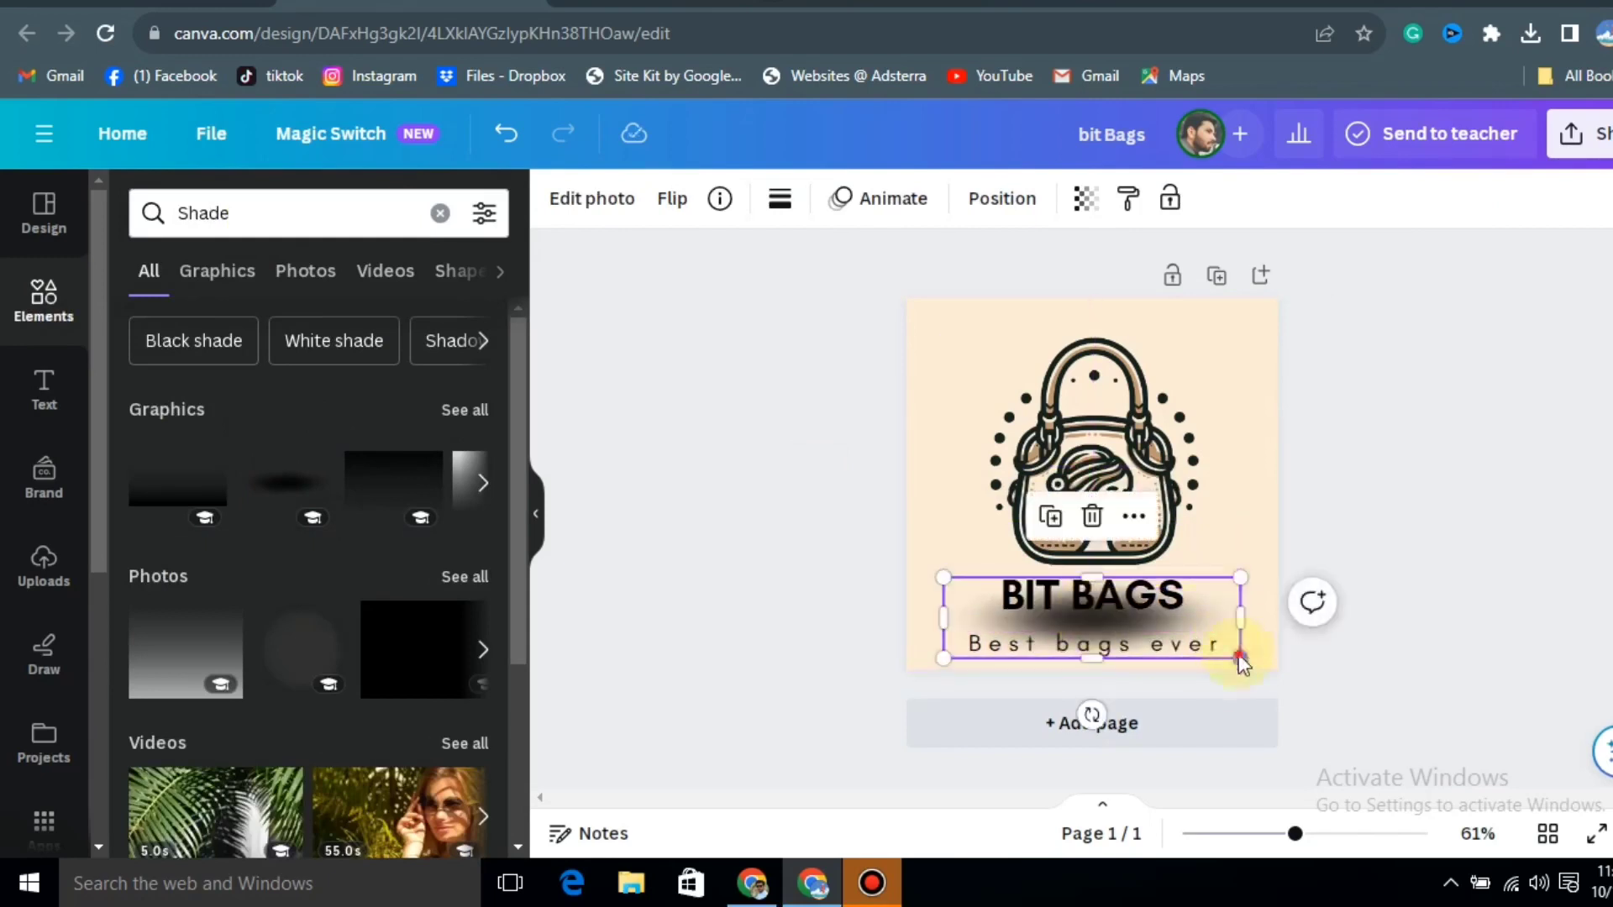
{"action": "left_click_drag", "start_coordinate": [1238, 659], "coordinate": [1181, 632]}
{"action": "left_click_drag", "start_coordinate": [1057, 603], "coordinate": [1101, 668]}
Step: Send the oval shadow one layer backward and move the BIT BAGS text group slightly up
{"action": "left_click", "coordinate": [1002, 198]}
{"action": "left_click", "coordinate": [400, 269]}
{"action": "left_click", "coordinate": [1353, 436]}
{"action": "left_click", "coordinate": [1101, 583]}
{"action": "left_click_drag", "start_coordinate": [1133, 607], "coordinate": [1127, 583]}
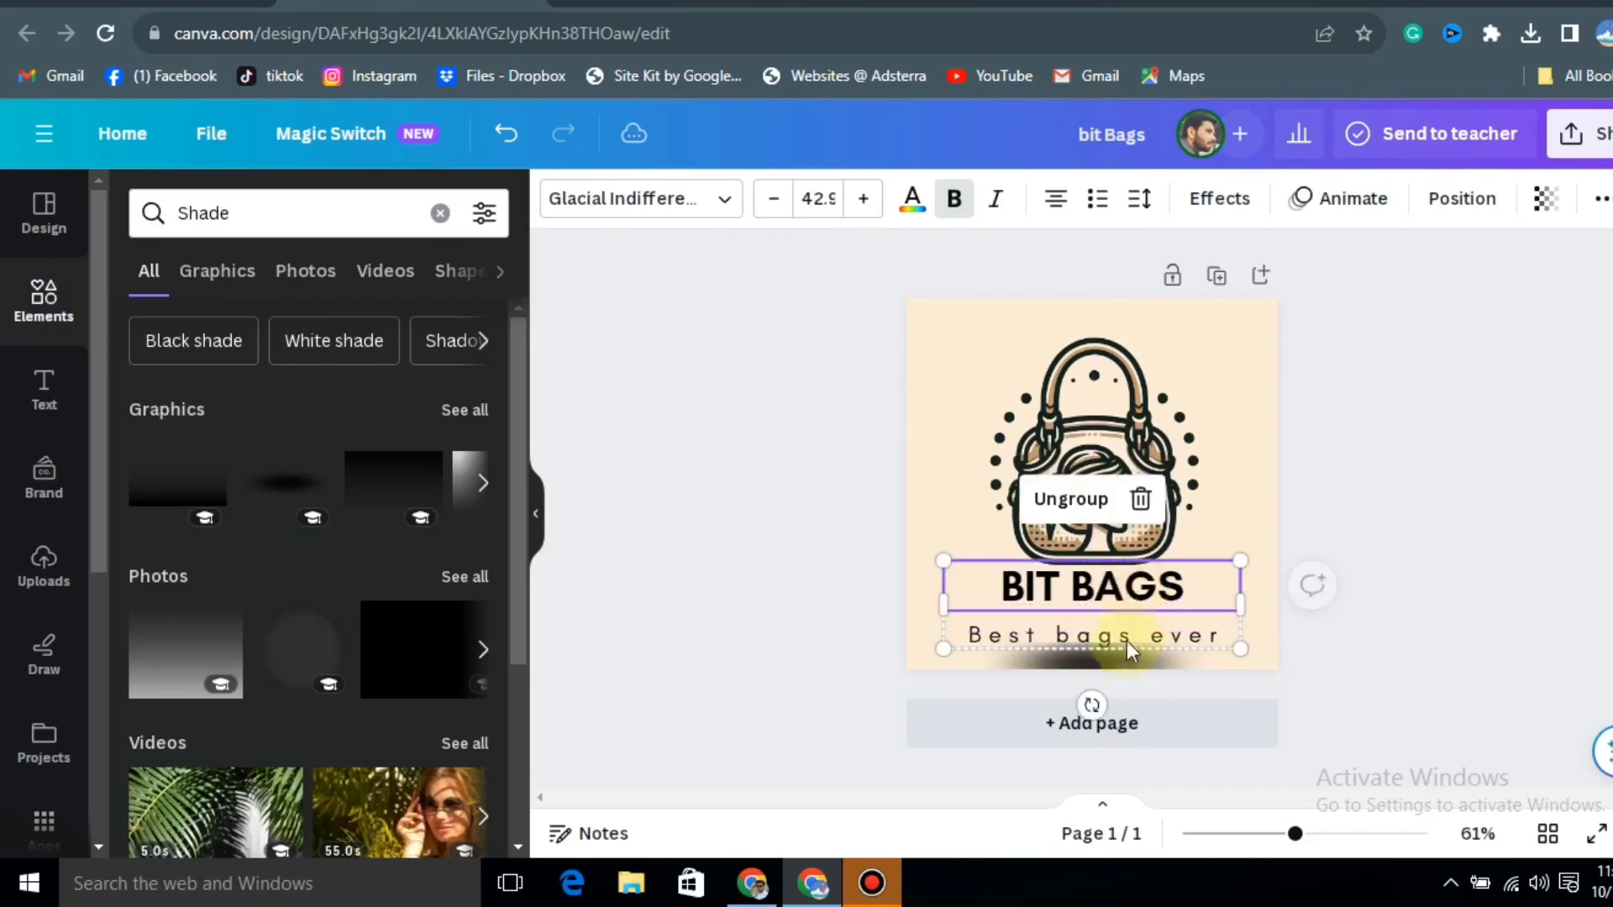
Step: Move the oval shadow up to the middle of the BIT BAGS text group and send it backward again
{"action": "left_click", "coordinate": [1123, 666]}
{"action": "left_click_drag", "start_coordinate": [1123, 666], "coordinate": [1118, 603]}
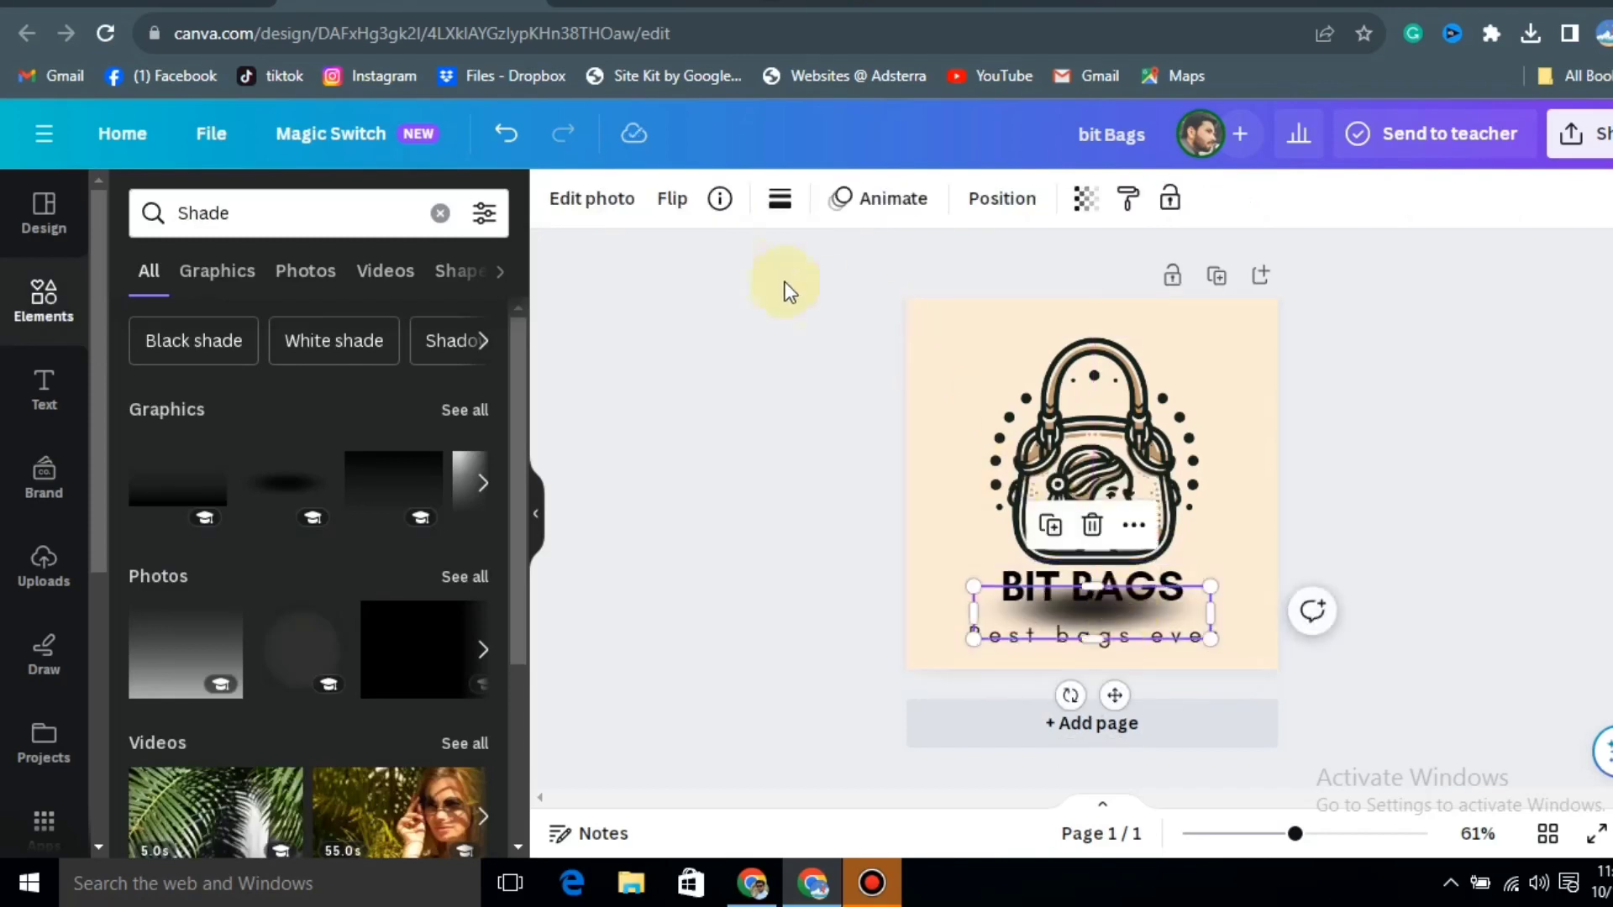
{"action": "left_click", "coordinate": [1008, 202]}
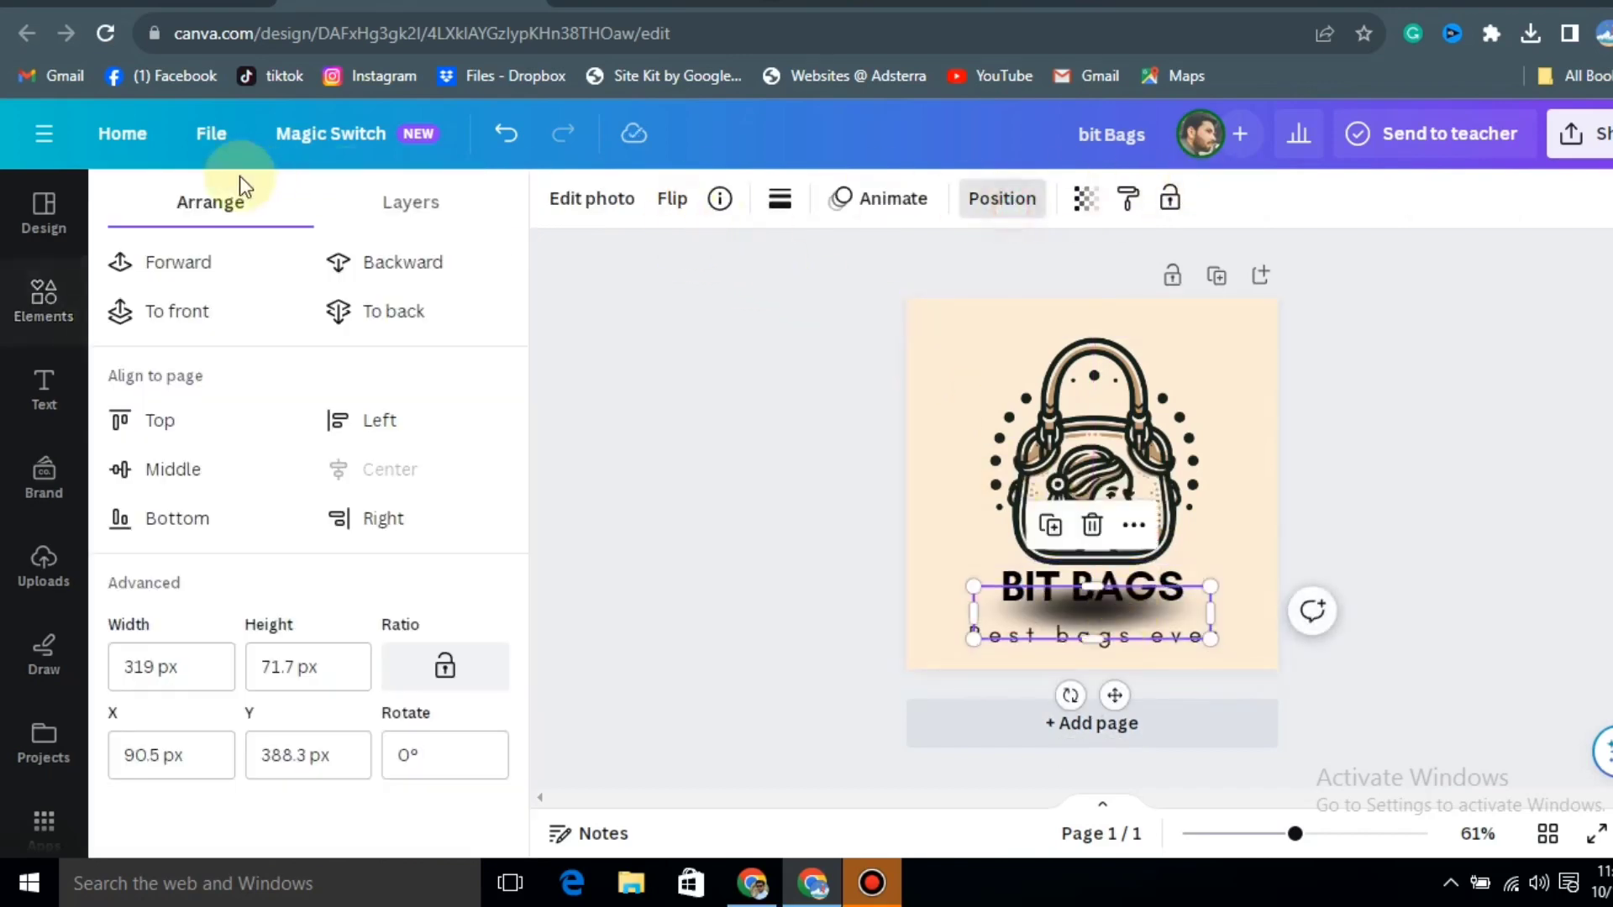
{"action": "left_click", "coordinate": [386, 264]}
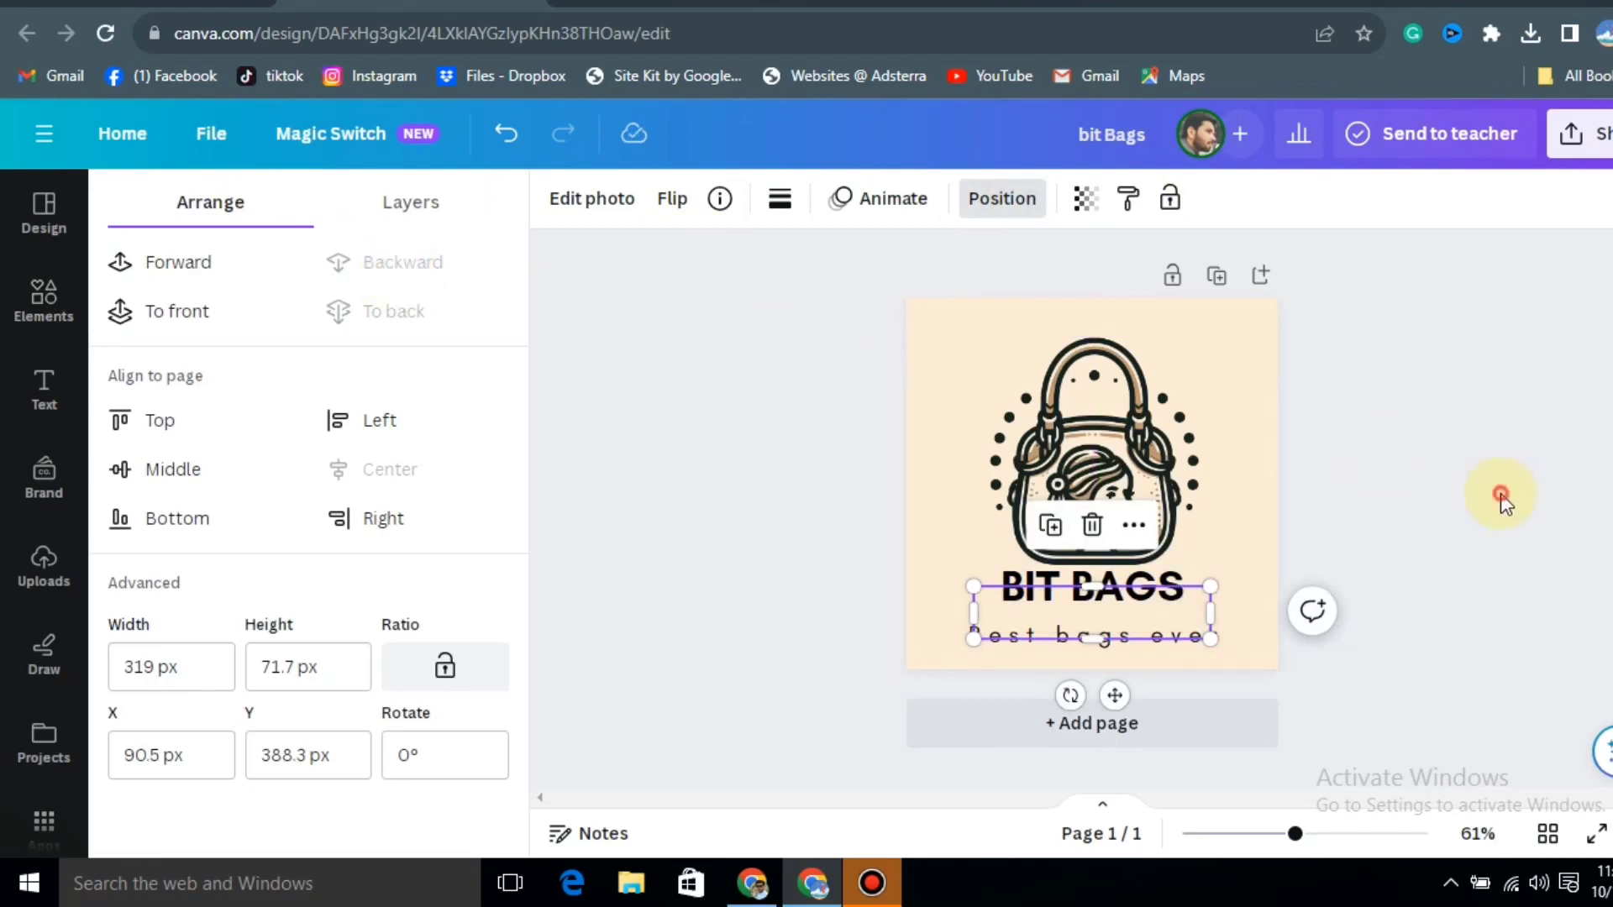
Step: Deselect the shadow and download the finished bit Bags design as a 500 × 500 px PNG
{"action": "left_click", "coordinate": [1500, 492]}
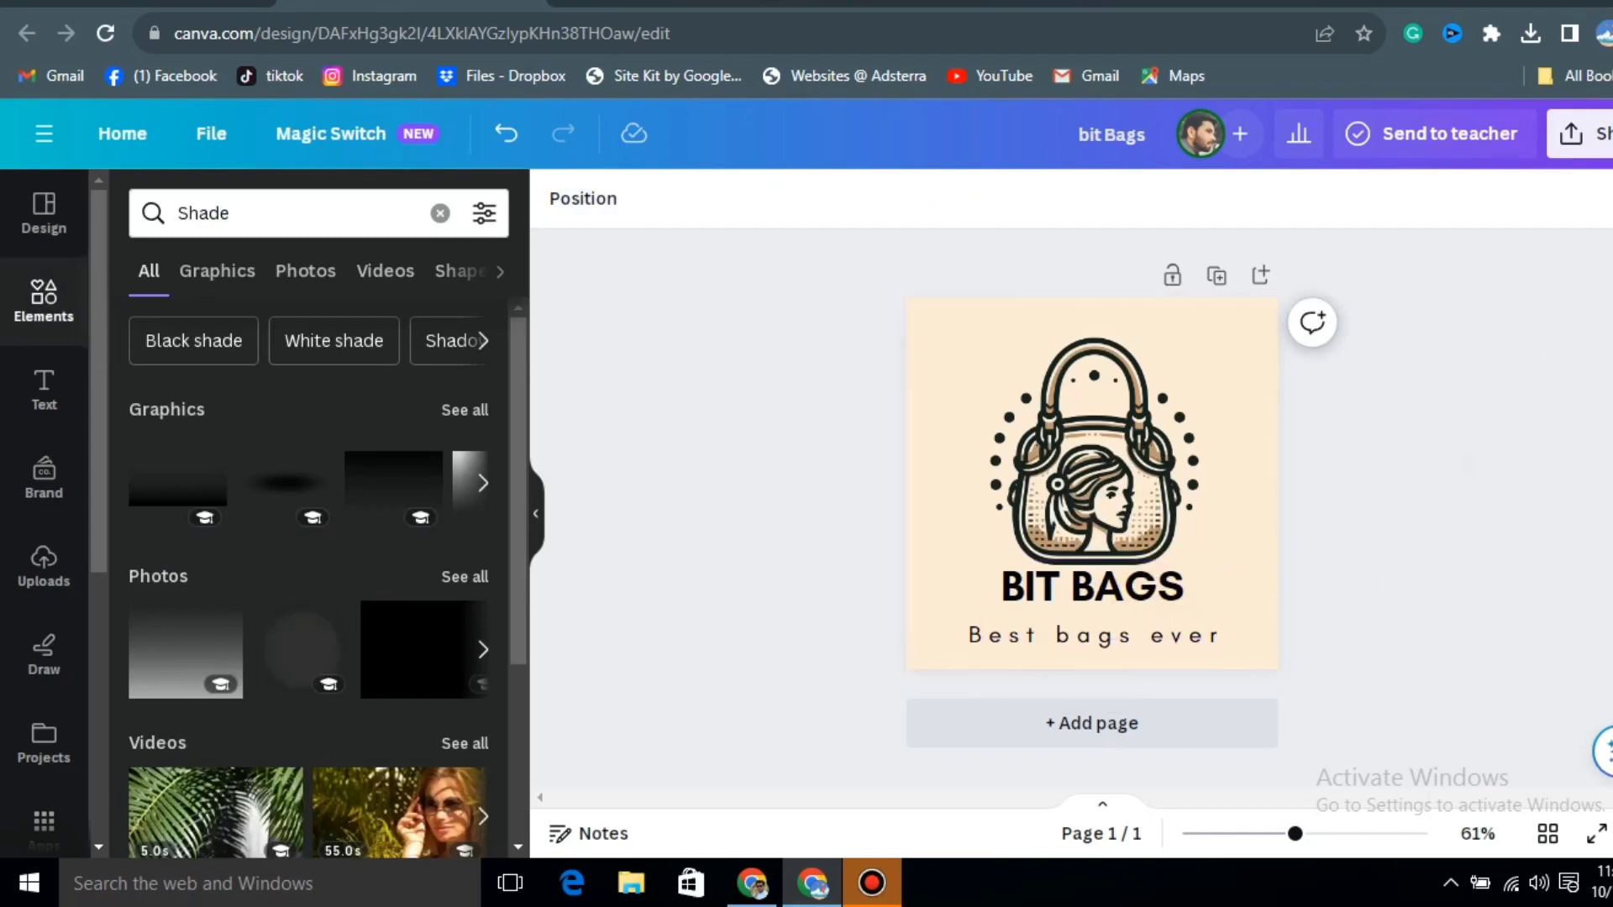
{"action": "left_click", "coordinate": [1584, 143]}
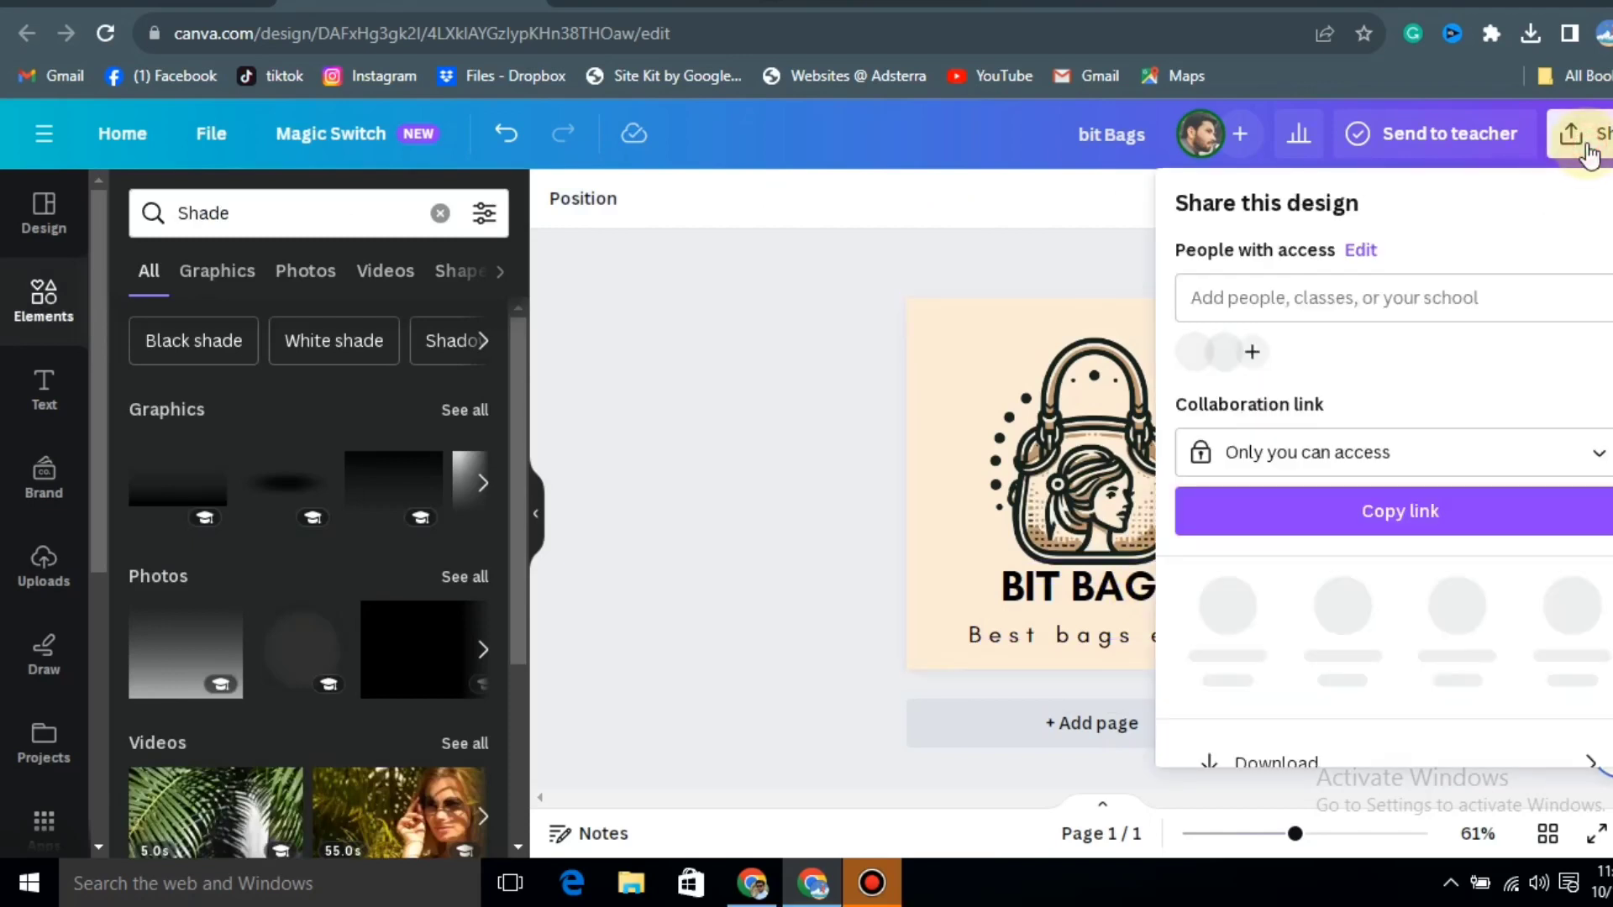
{"action": "scroll", "coordinate": [1405, 567], "scroll_direction": "down", "scroll_amount": 1}
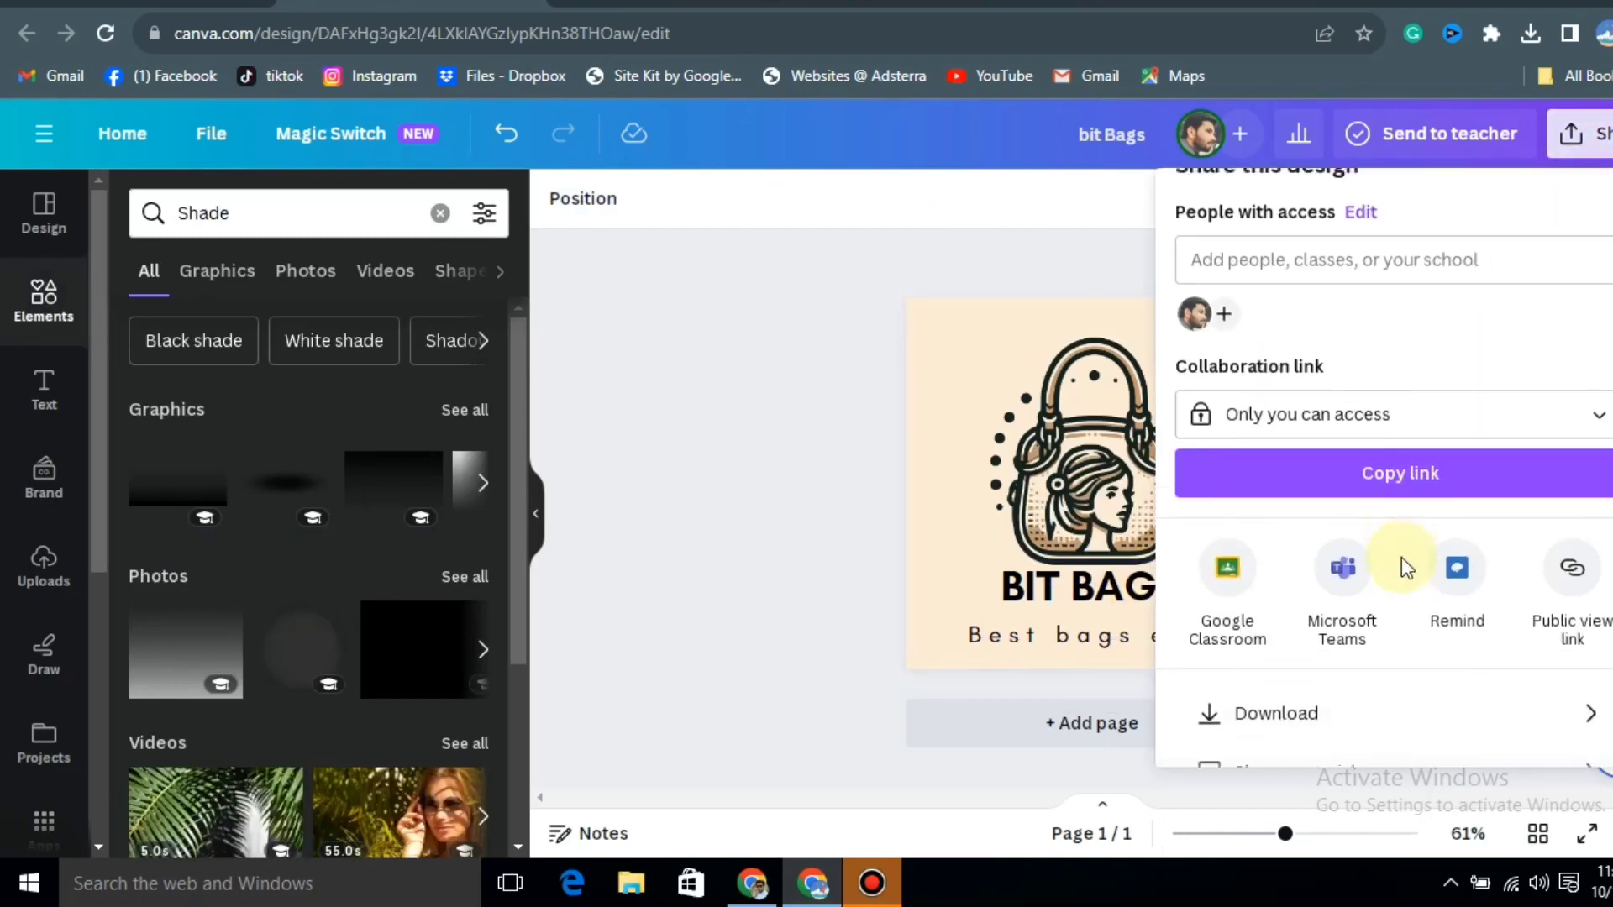
{"action": "scroll", "coordinate": [1406, 569], "scroll_direction": "down", "scroll_amount": 2}
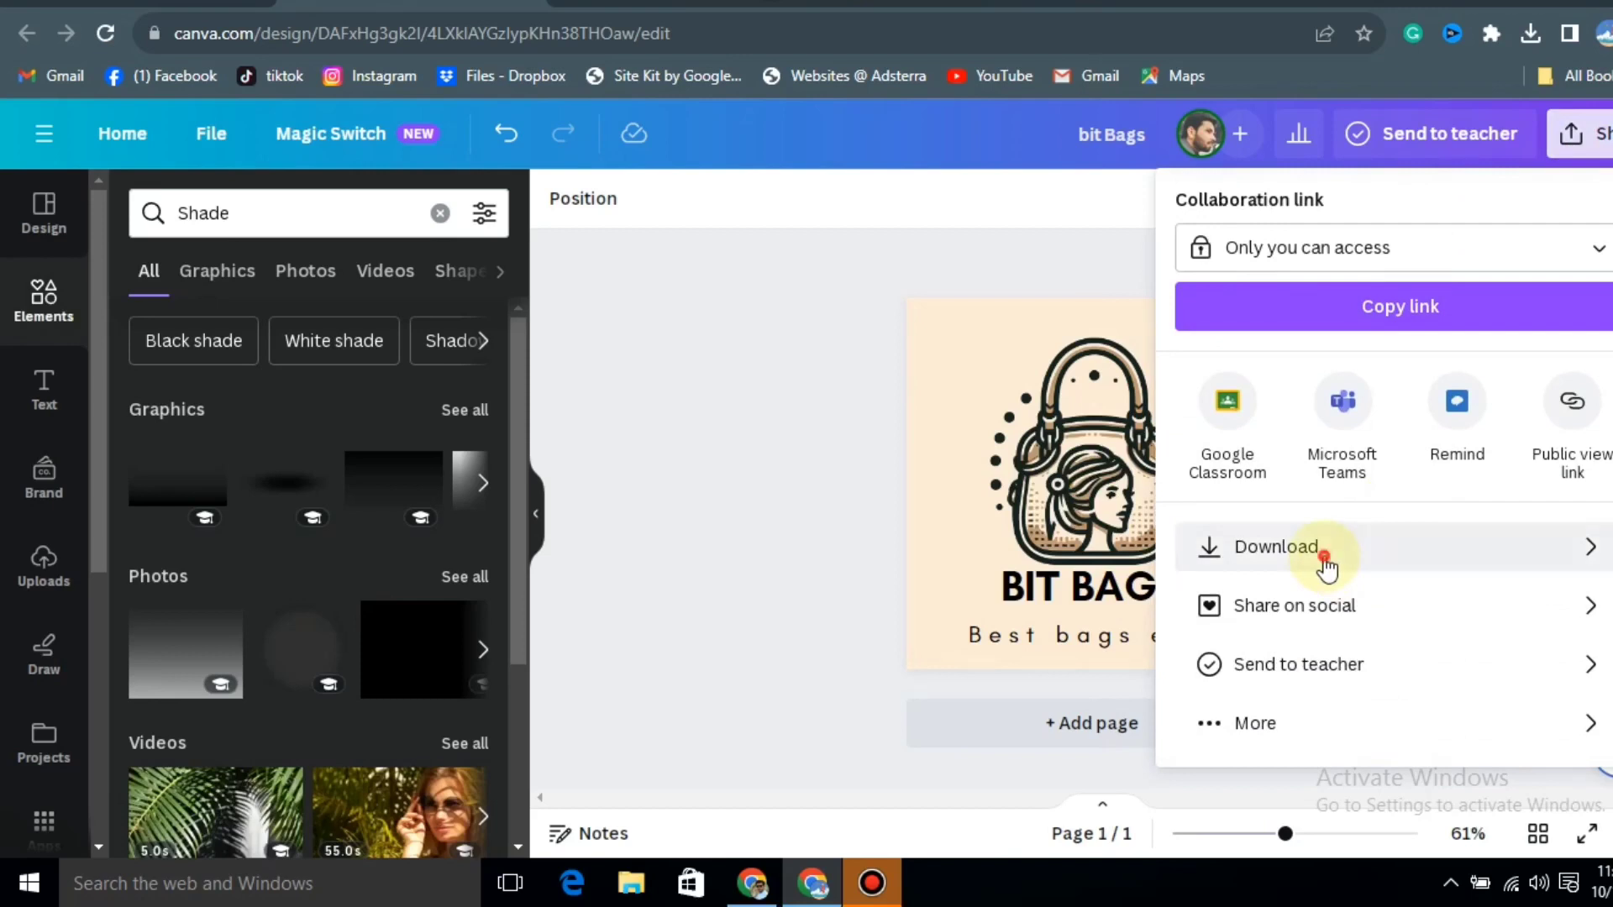
{"action": "left_click", "coordinate": [1326, 563]}
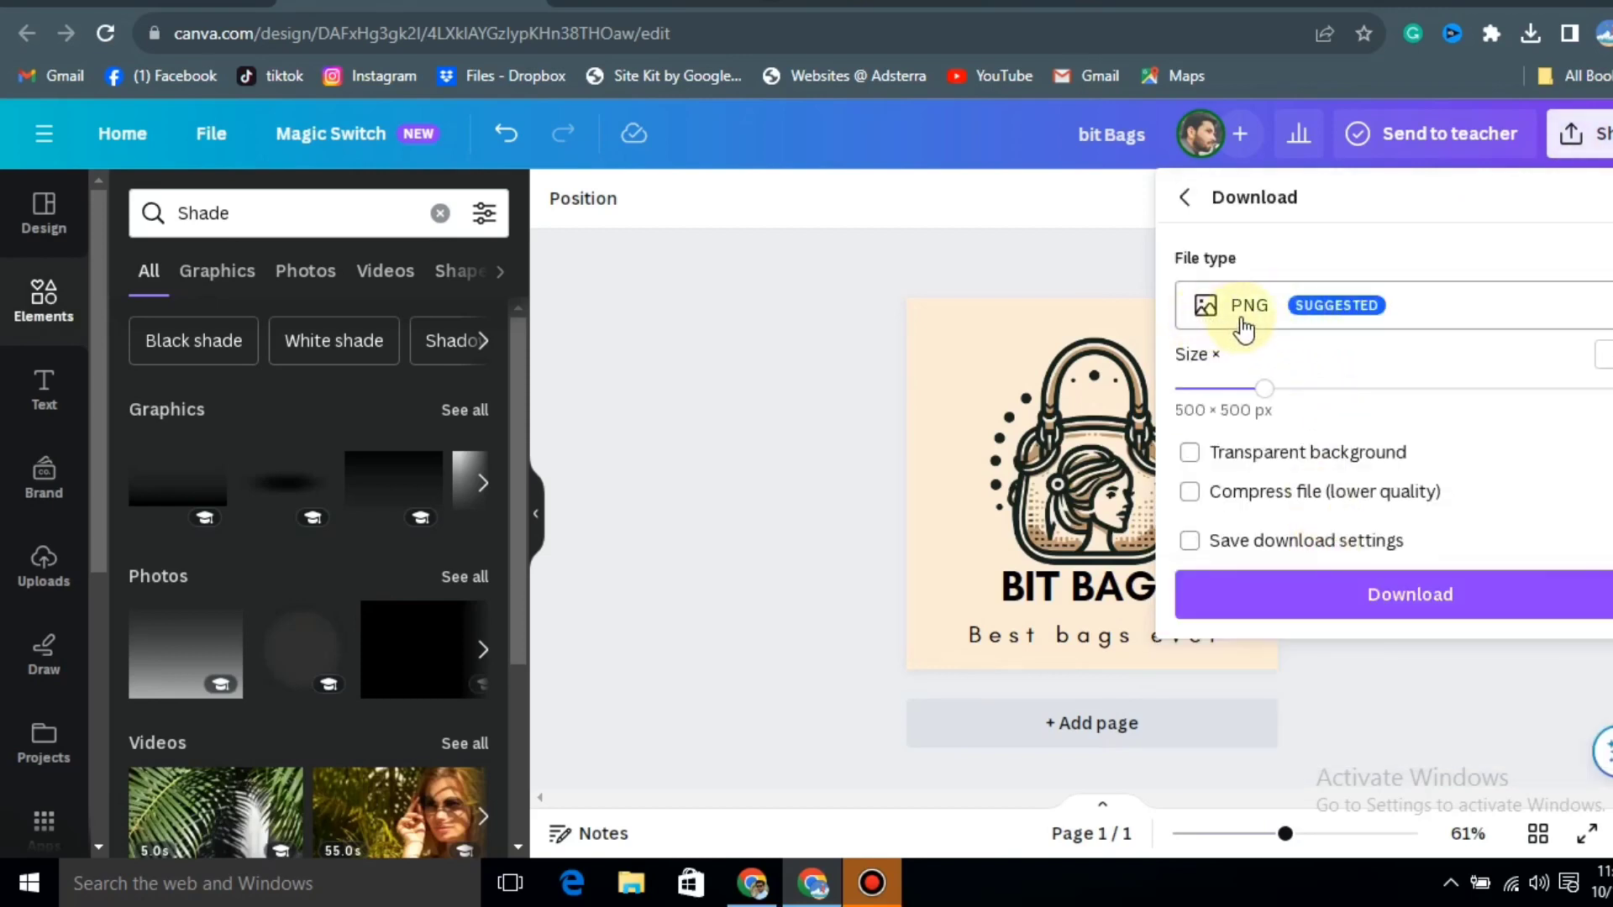
{"action": "left_click", "coordinate": [1444, 612]}
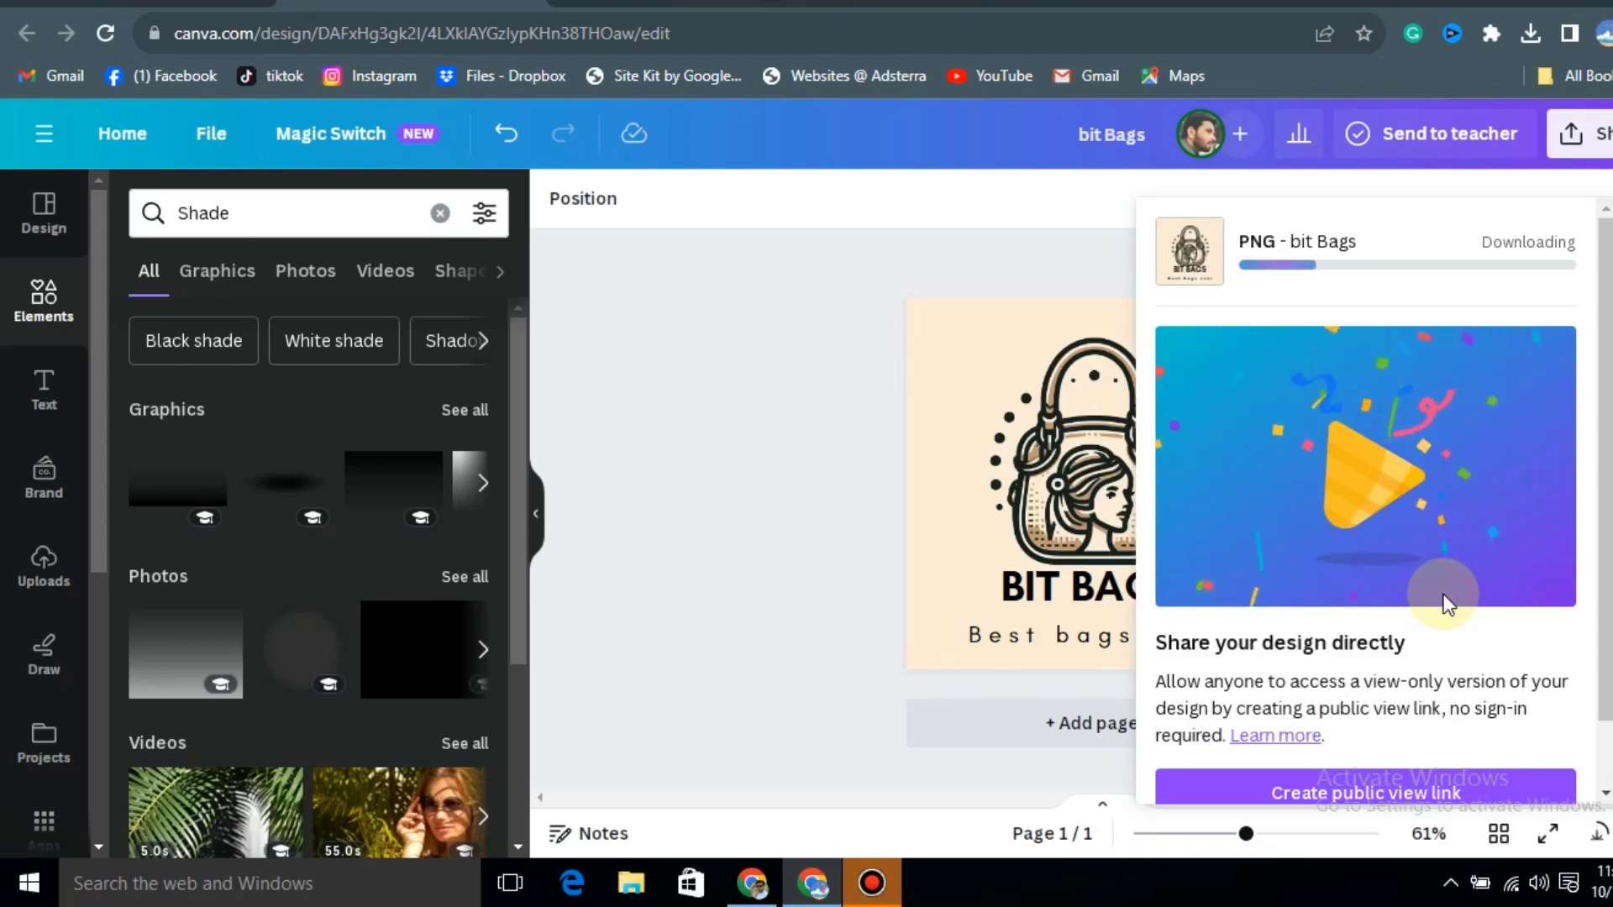
Step: Switch to Vectorizer.AI and upload the bit Bags image from the Downloads folder for vectorizing
{"action": "left_click", "coordinate": [941, 5]}
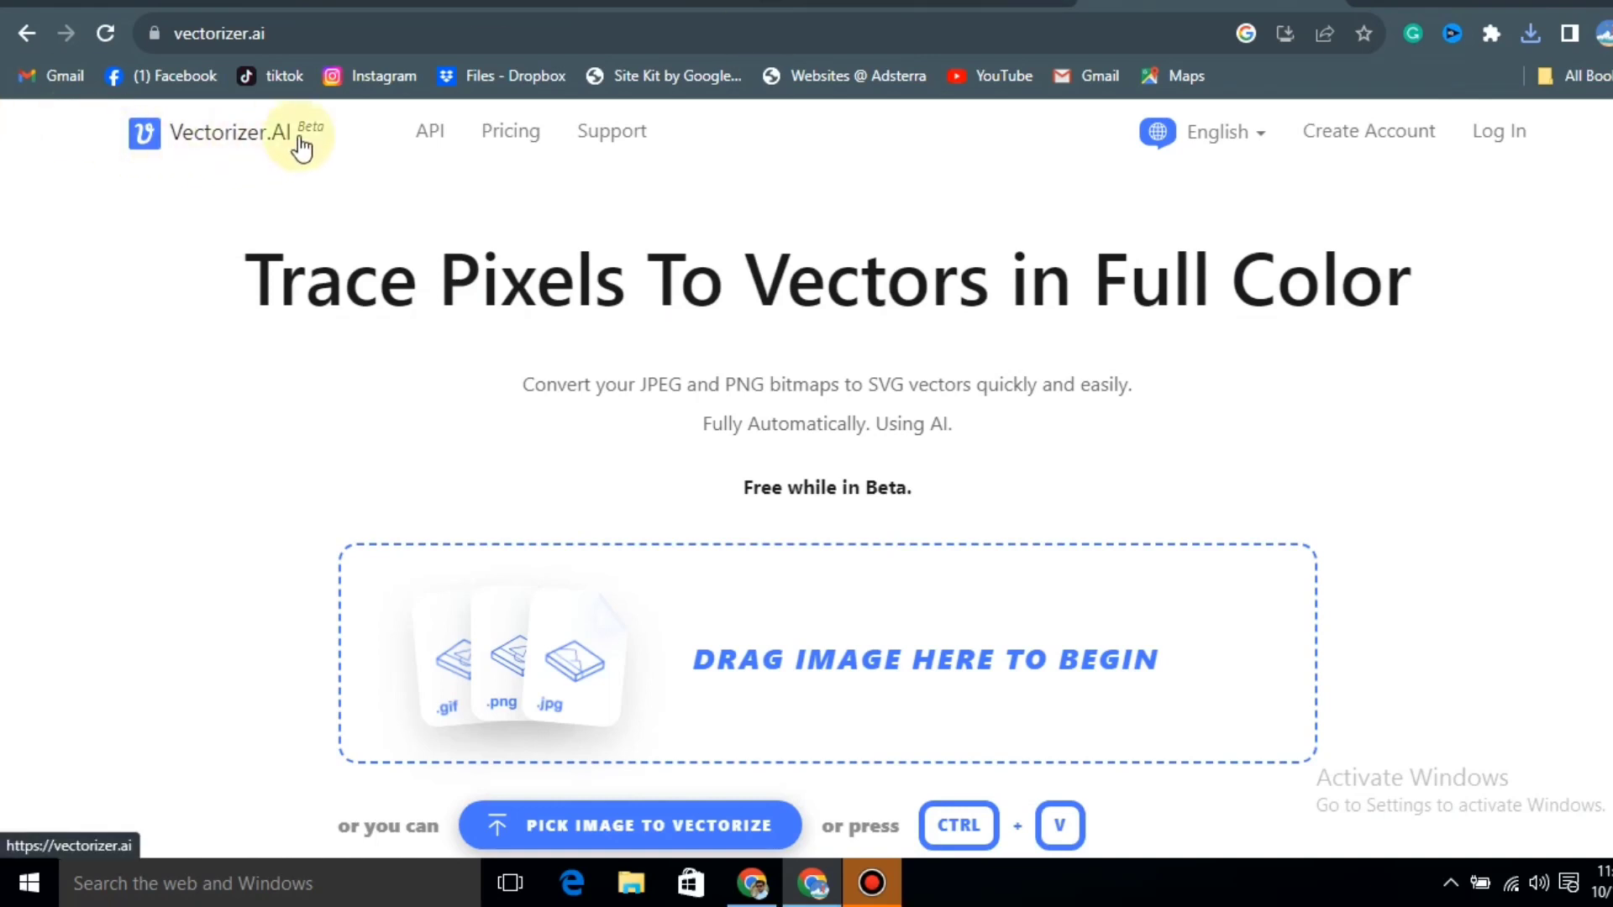
{"action": "left_click", "coordinate": [823, 684]}
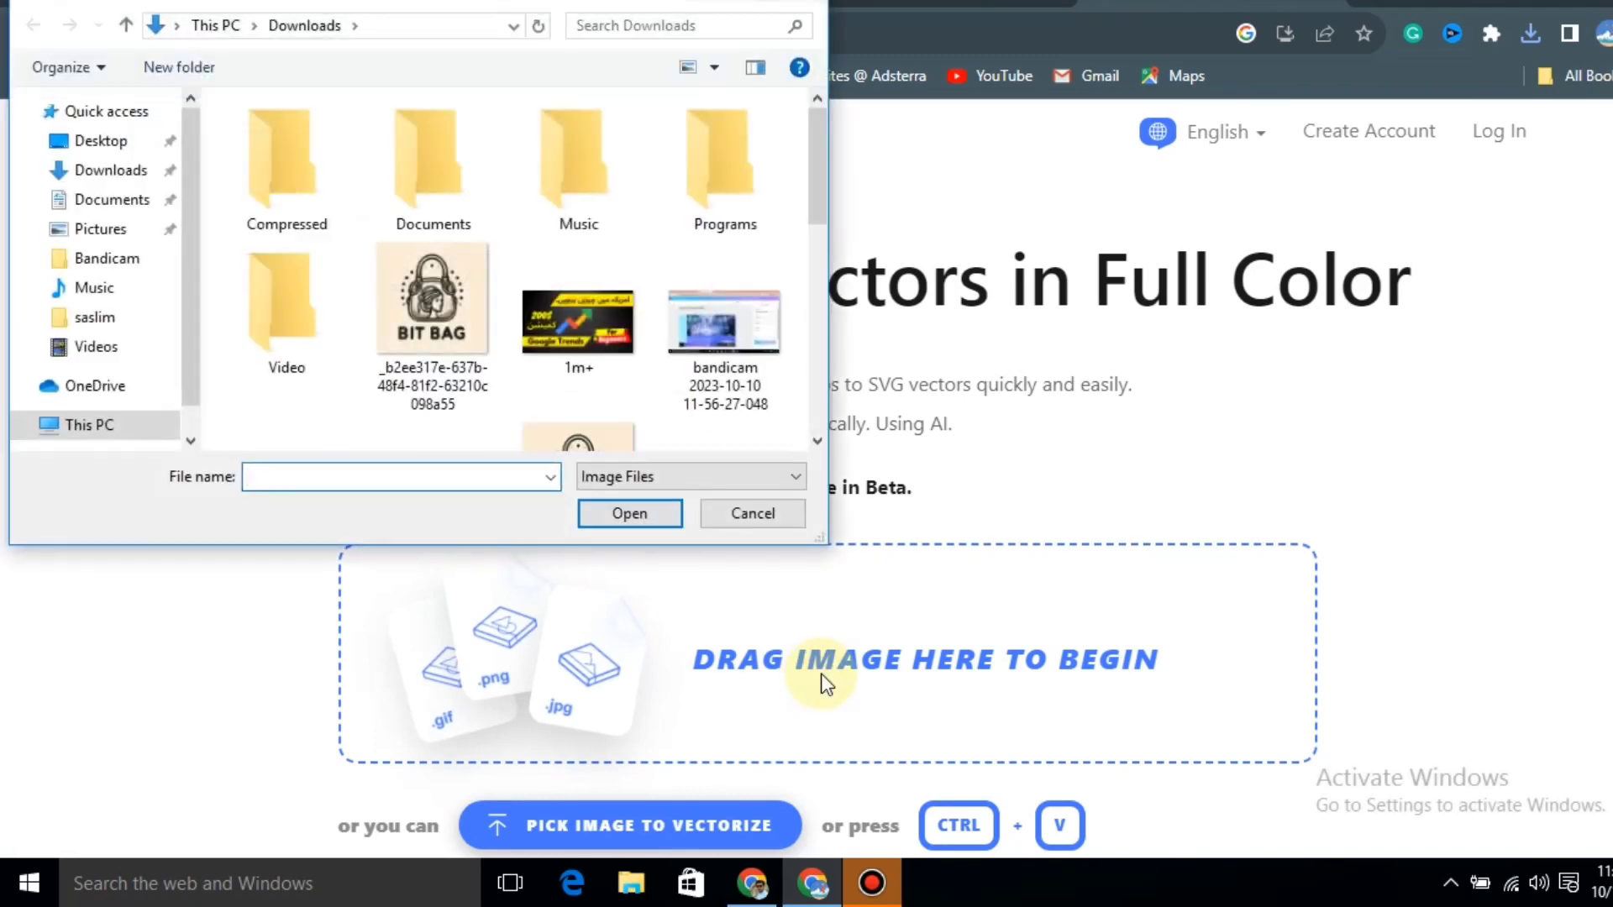
{"action": "left_click_drag", "start_coordinate": [820, 215], "coordinate": [801, 269]}
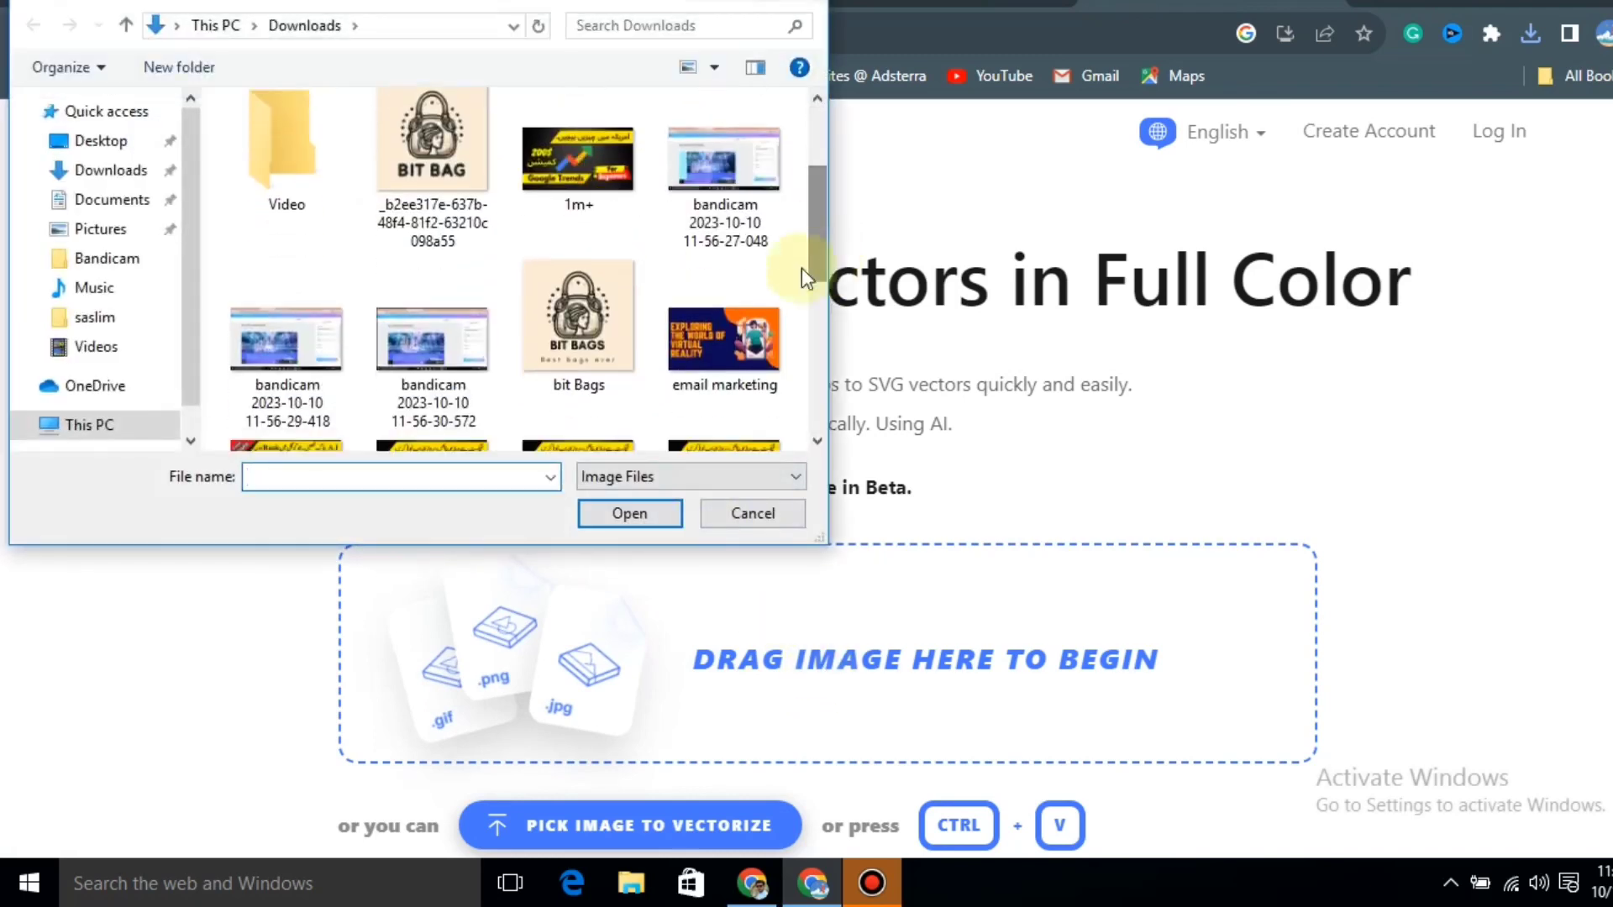
{"action": "left_click", "coordinate": [575, 336]}
{"action": "left_click", "coordinate": [634, 509]}
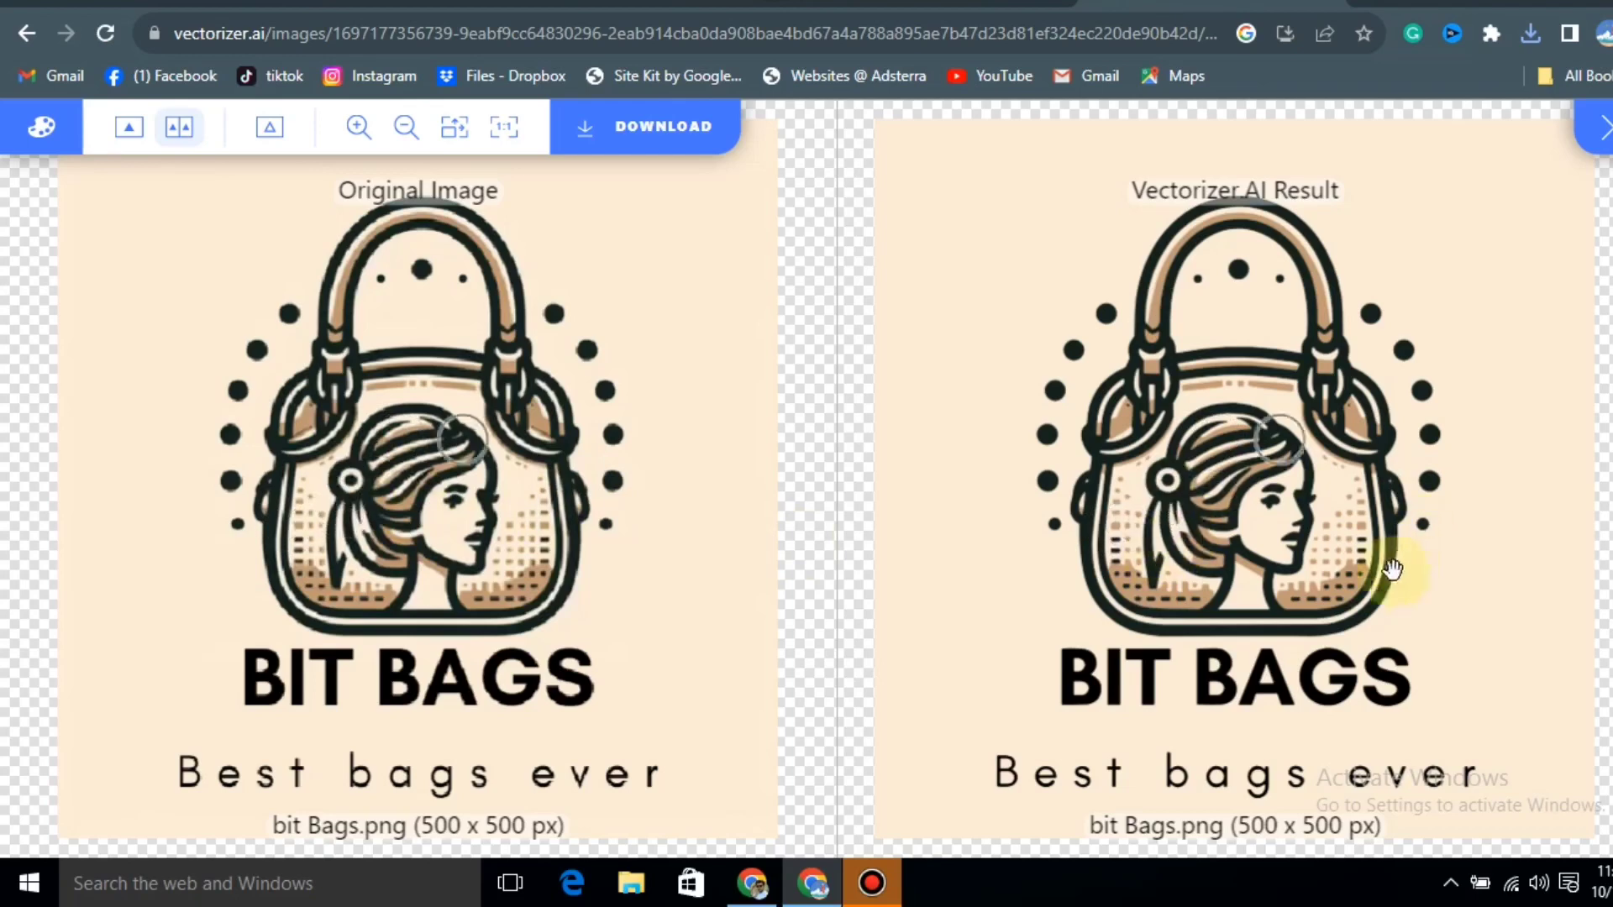
Step: Compare the edge and dot detail of the original logo with the vectorized result at close range
{"action": "scroll", "coordinate": [1397, 523], "scroll_direction": "down", "scroll_amount": 2}
{"action": "scroll", "coordinate": [1398, 522], "scroll_direction": "up", "scroll_amount": 5}
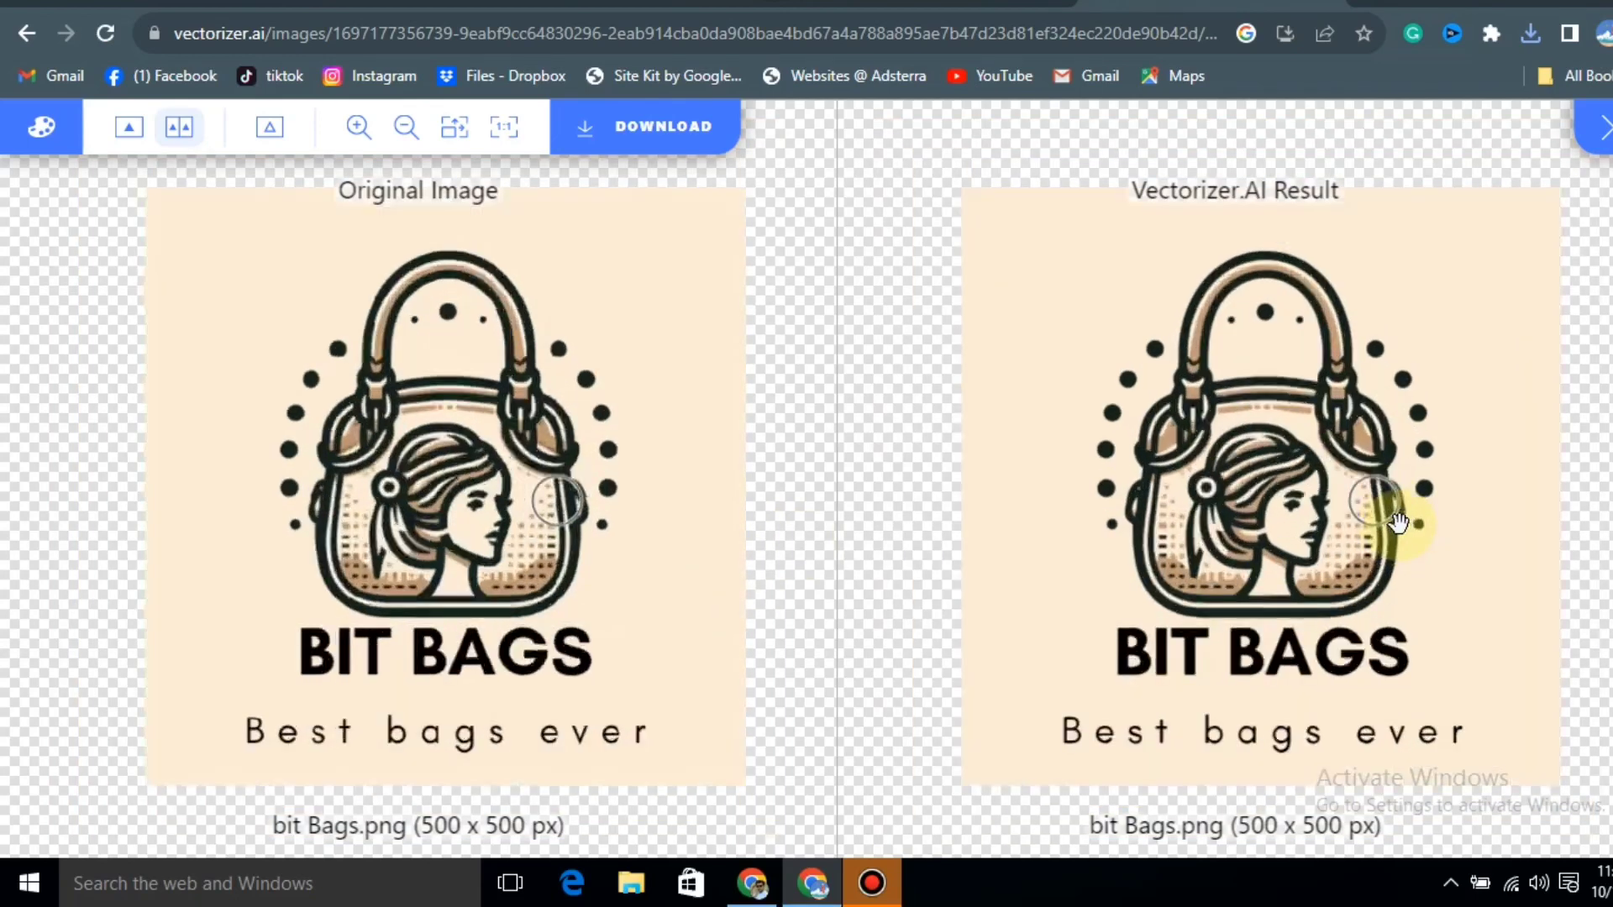
{"action": "scroll", "coordinate": [1398, 522], "scroll_direction": "up", "scroll_amount": 2}
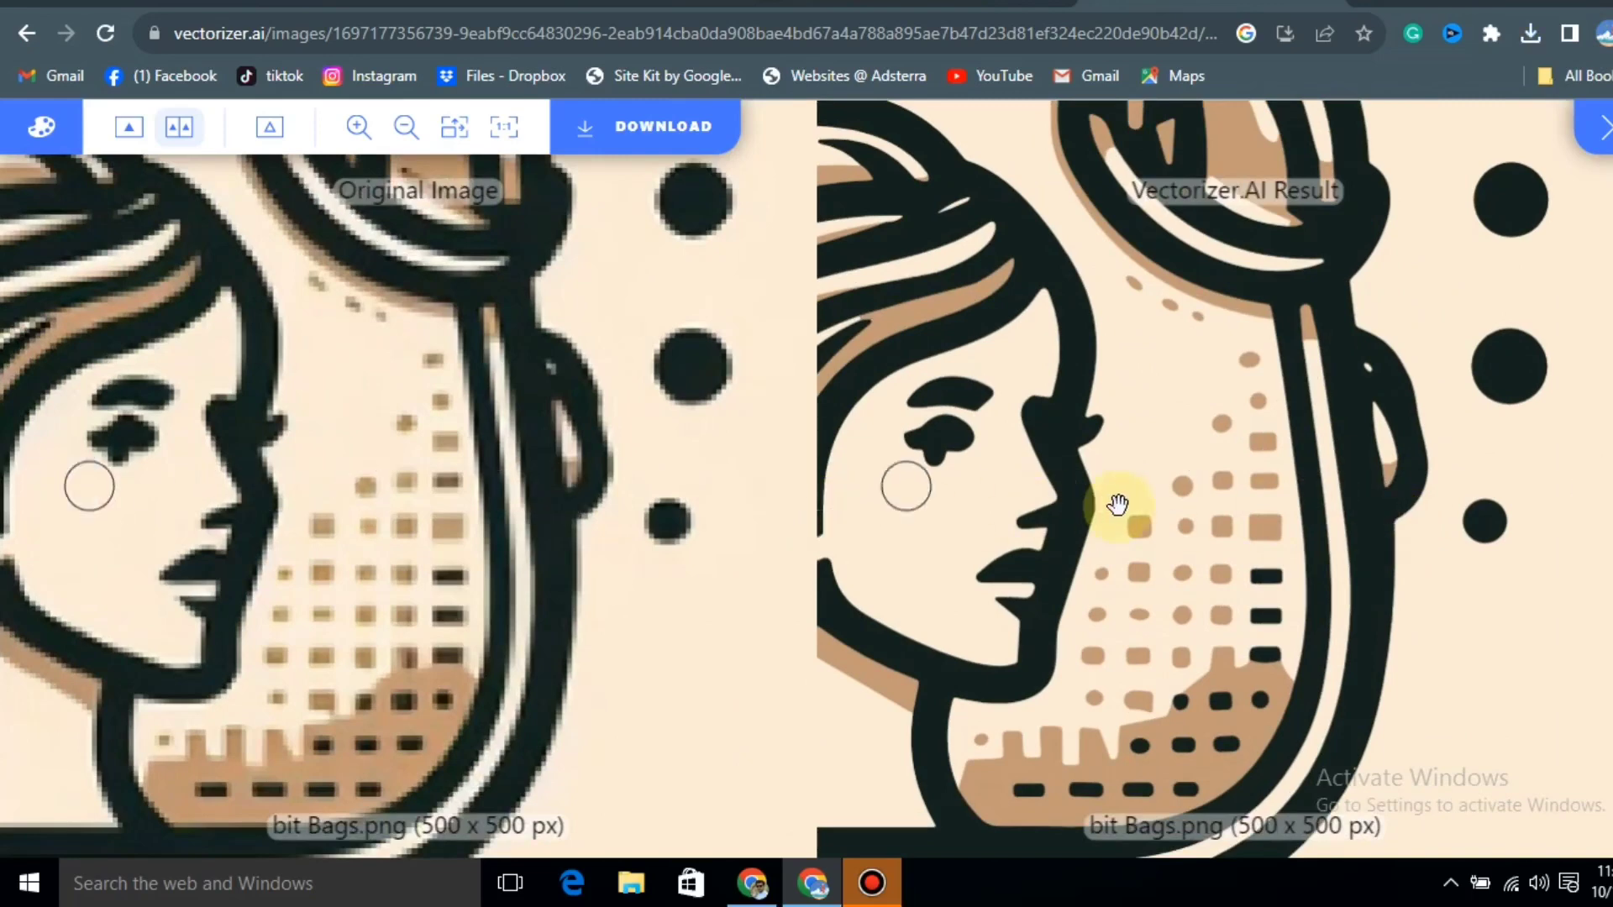
{"action": "scroll", "coordinate": [1118, 504], "scroll_direction": "up", "scroll_amount": 3}
{"action": "scroll", "coordinate": [1117, 504], "scroll_direction": "up", "scroll_amount": 1}
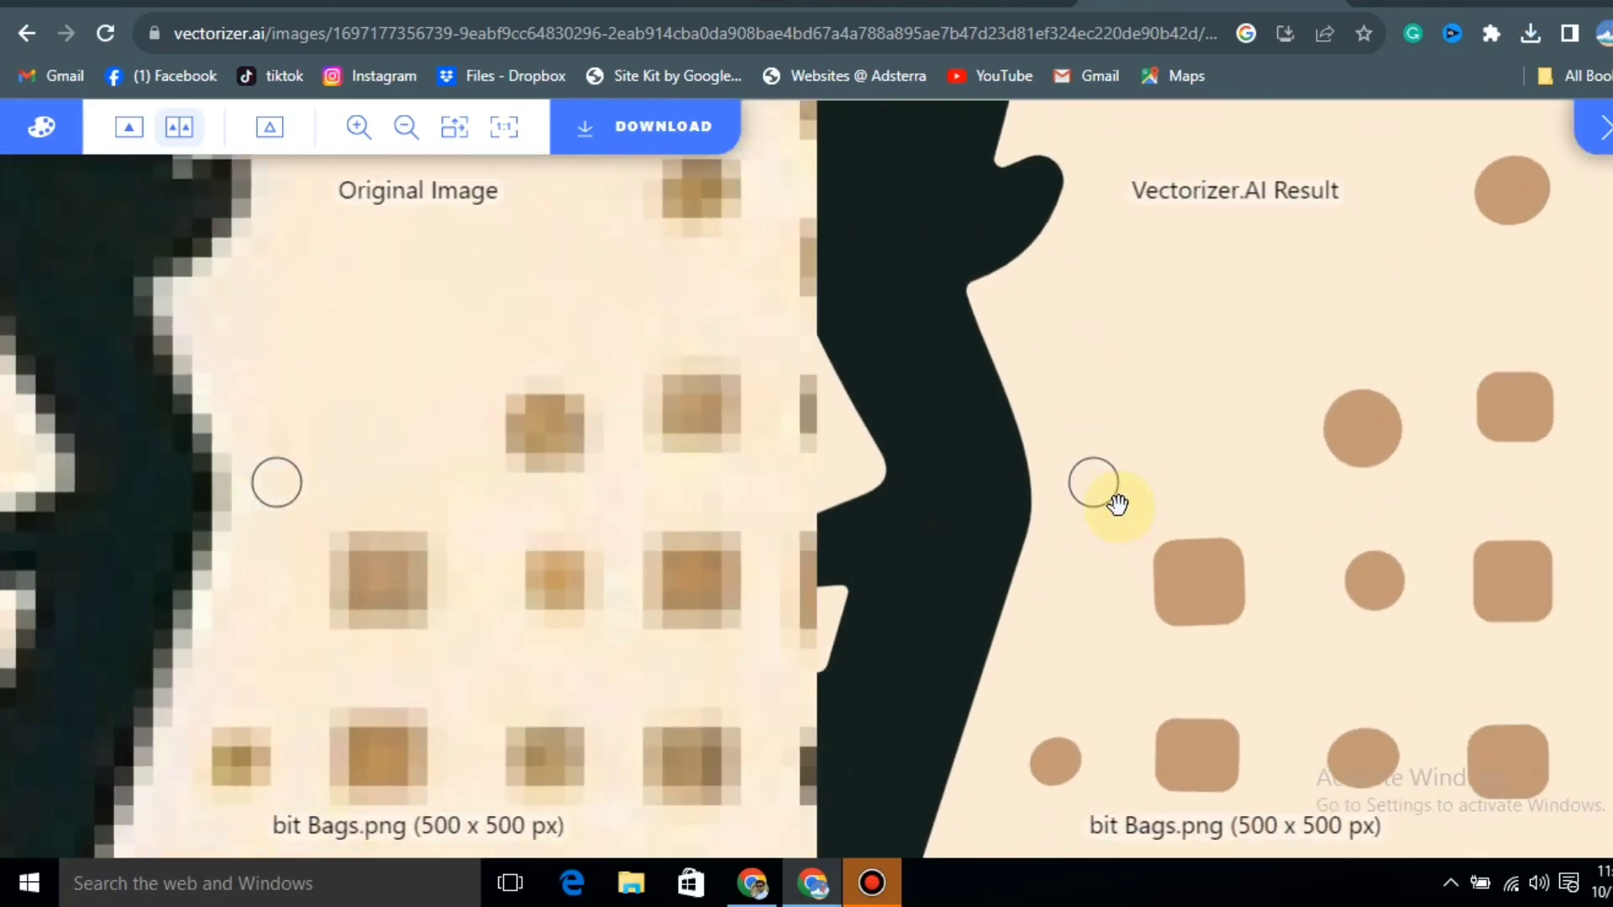
{"action": "scroll", "coordinate": [1118, 505], "scroll_direction": "down", "scroll_amount": 4}
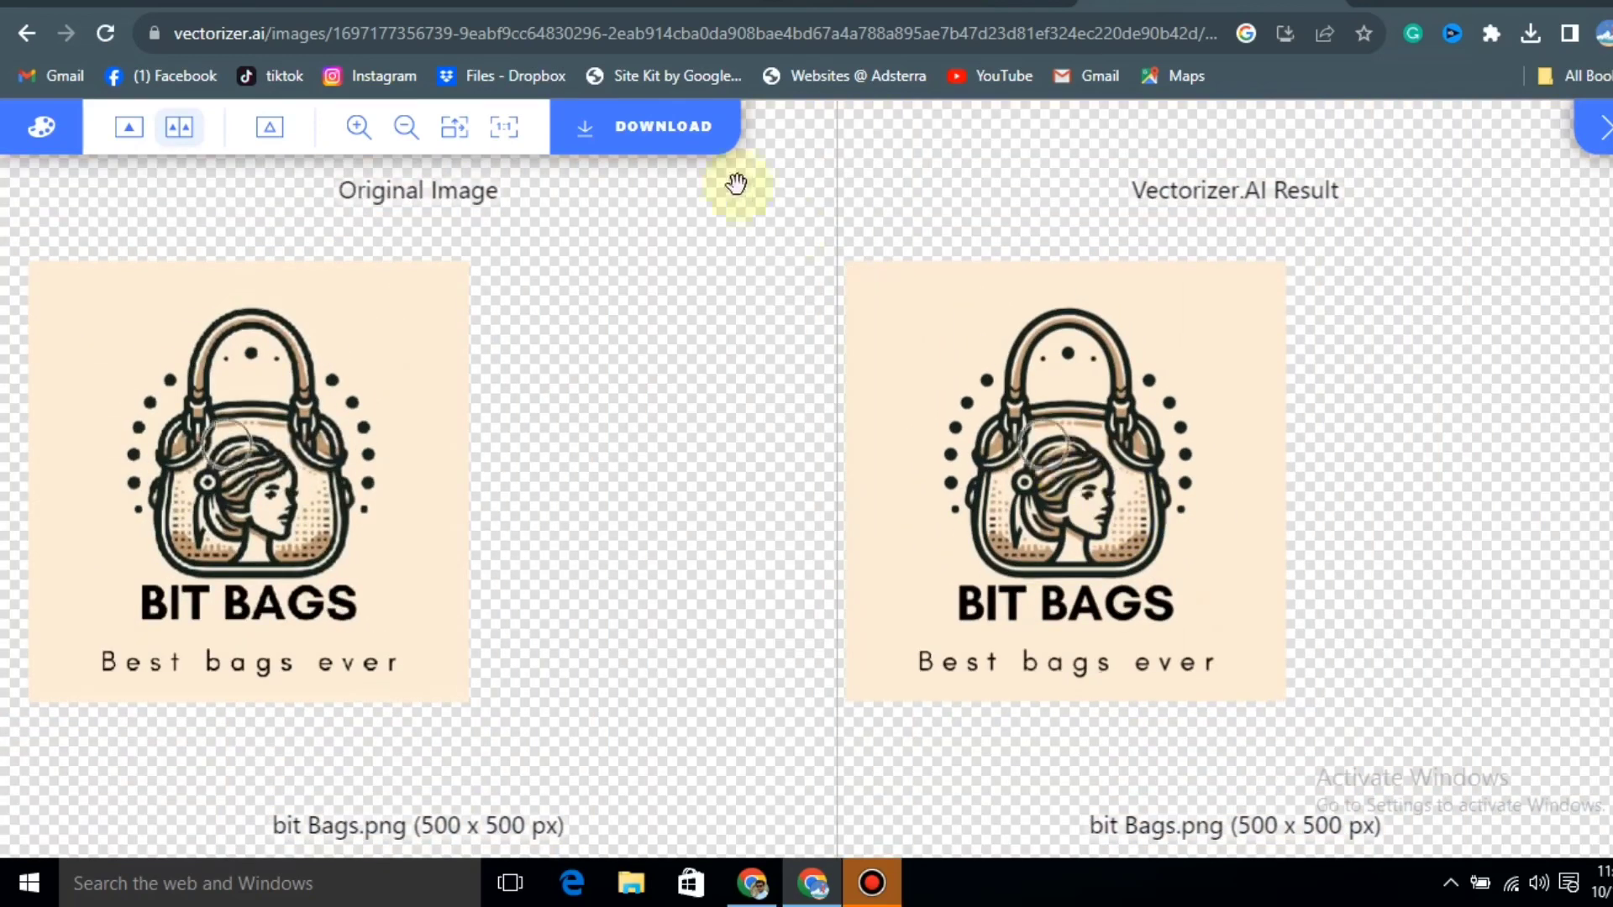
Step: Download the vectorized logo as an SVG 1.1 file with filled shapes, and open the downloaded bit Bags.svg
{"action": "left_click", "coordinate": [668, 142]}
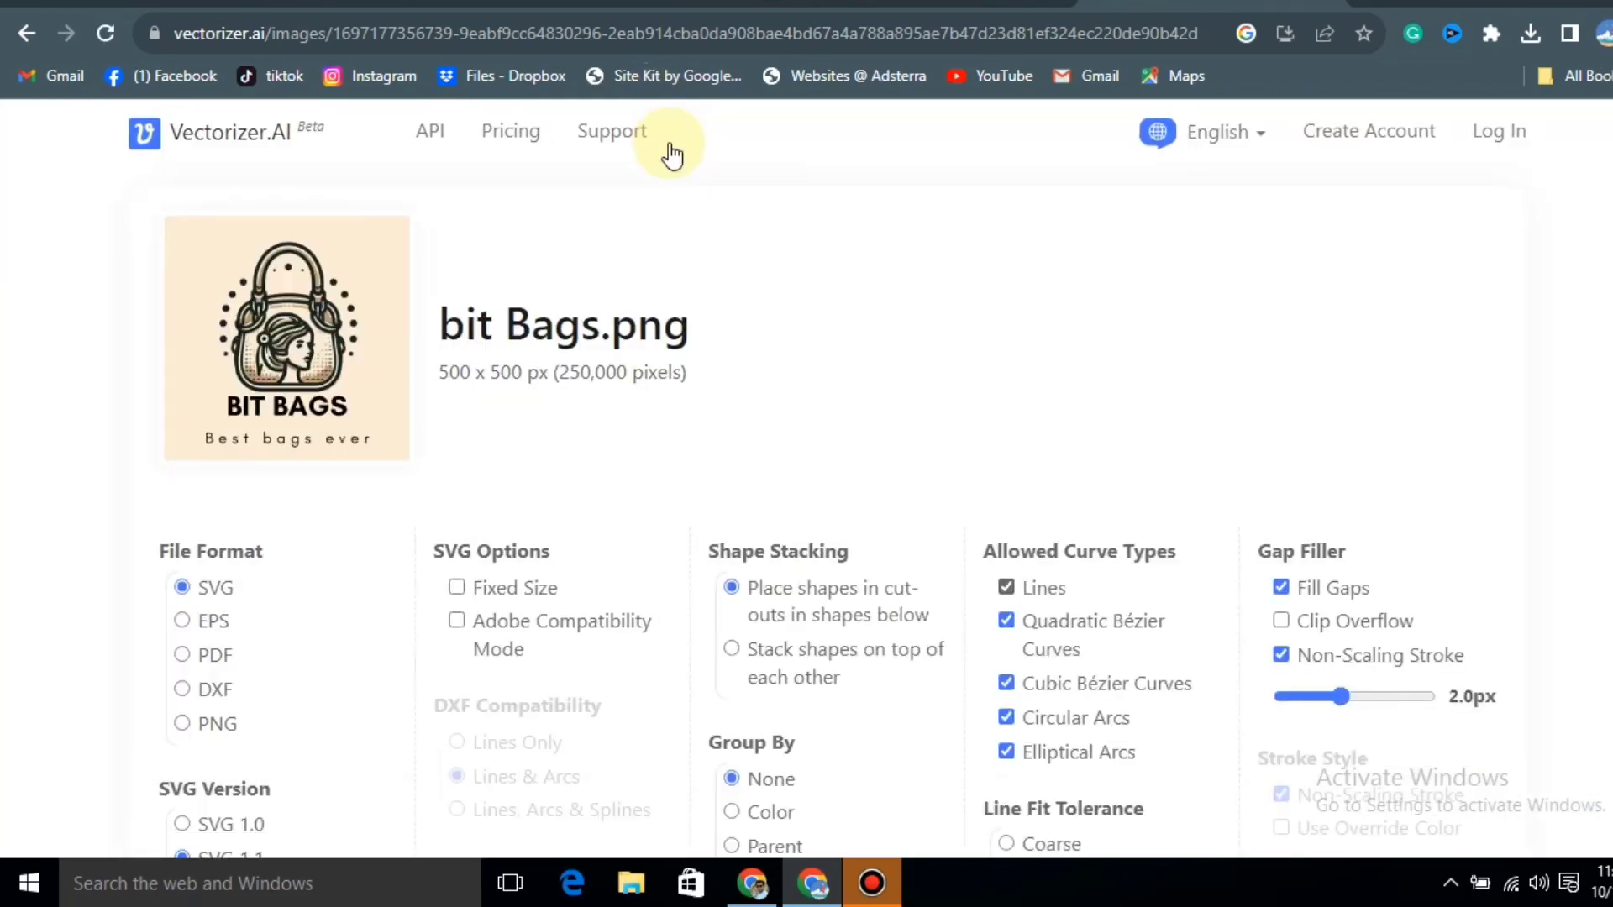
{"action": "scroll", "coordinate": [737, 295], "scroll_direction": "down", "scroll_amount": 6}
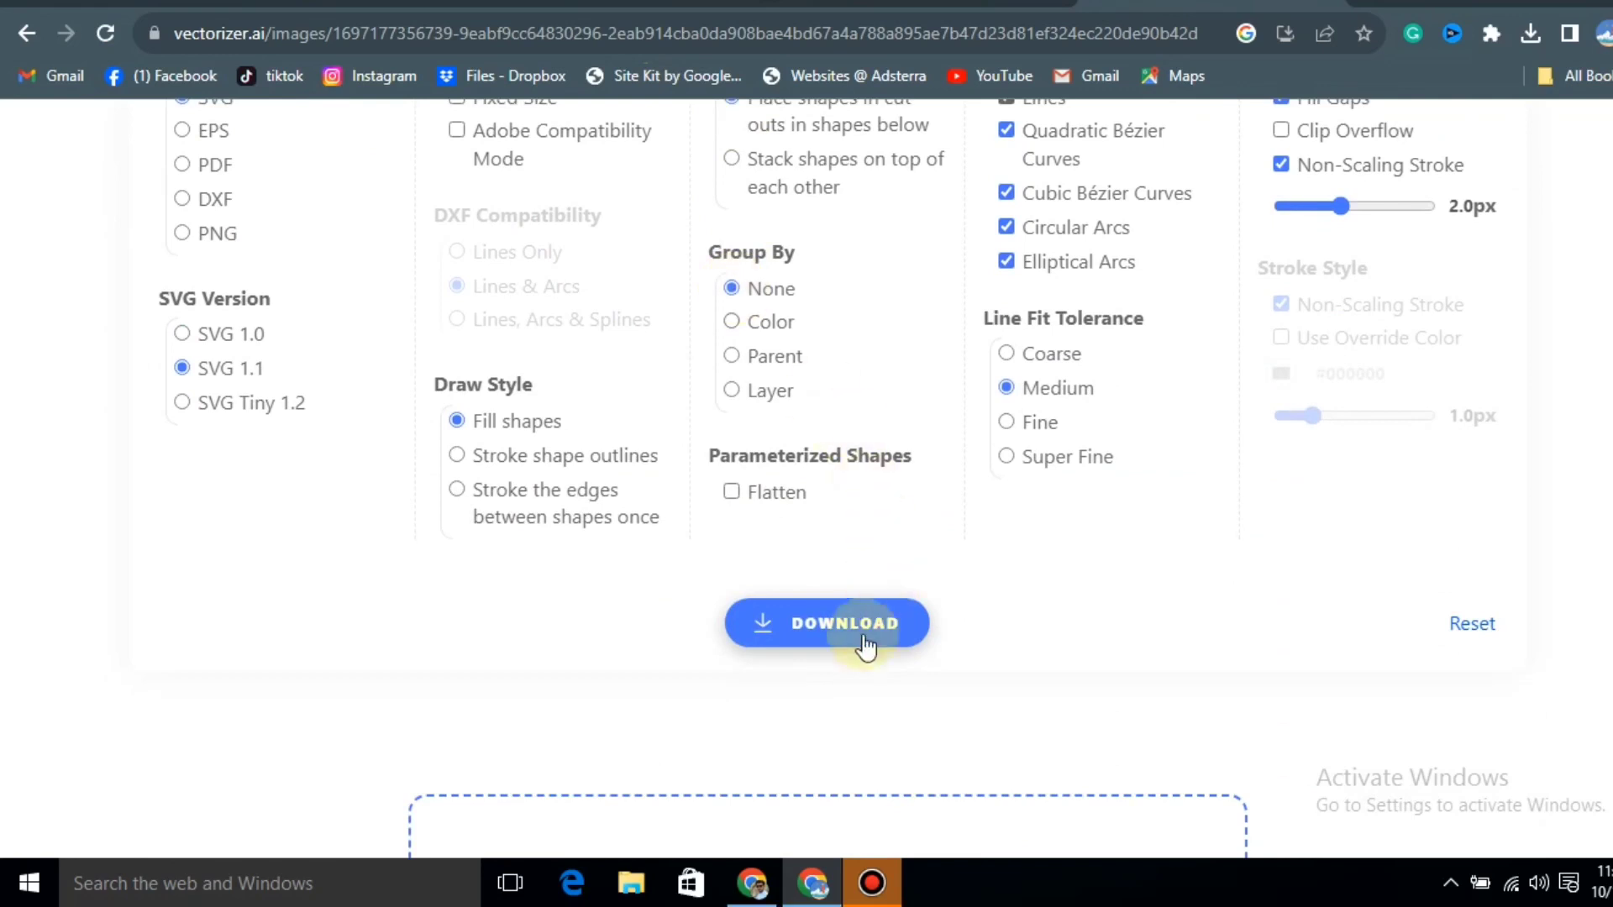
{"action": "left_click", "coordinate": [865, 645]}
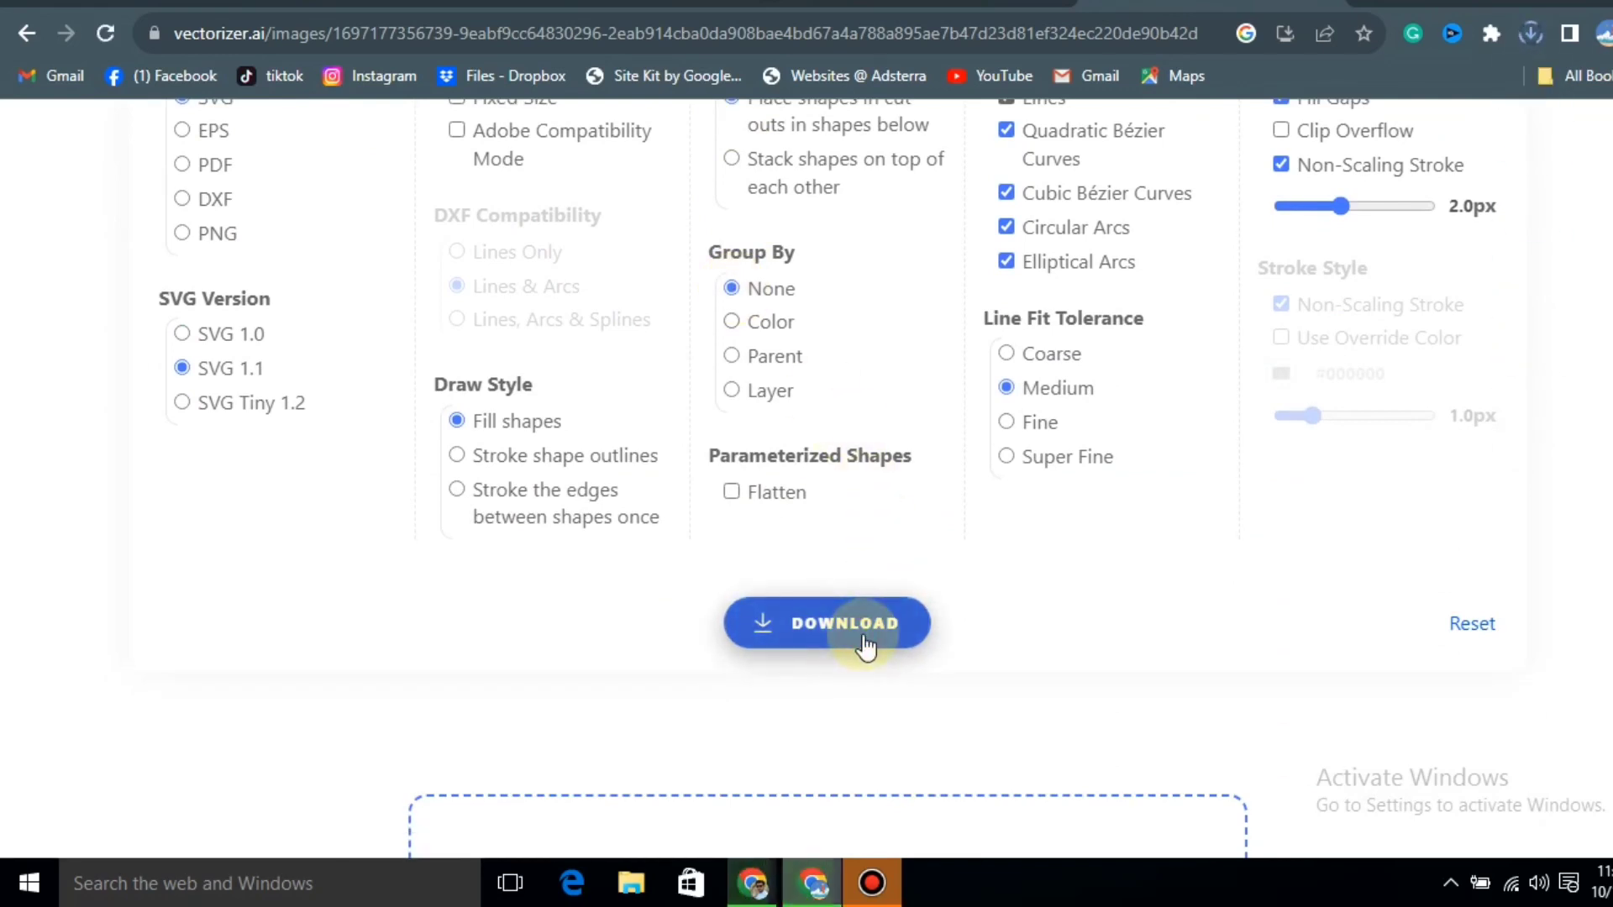
{"action": "left_click", "coordinate": [1531, 33]}
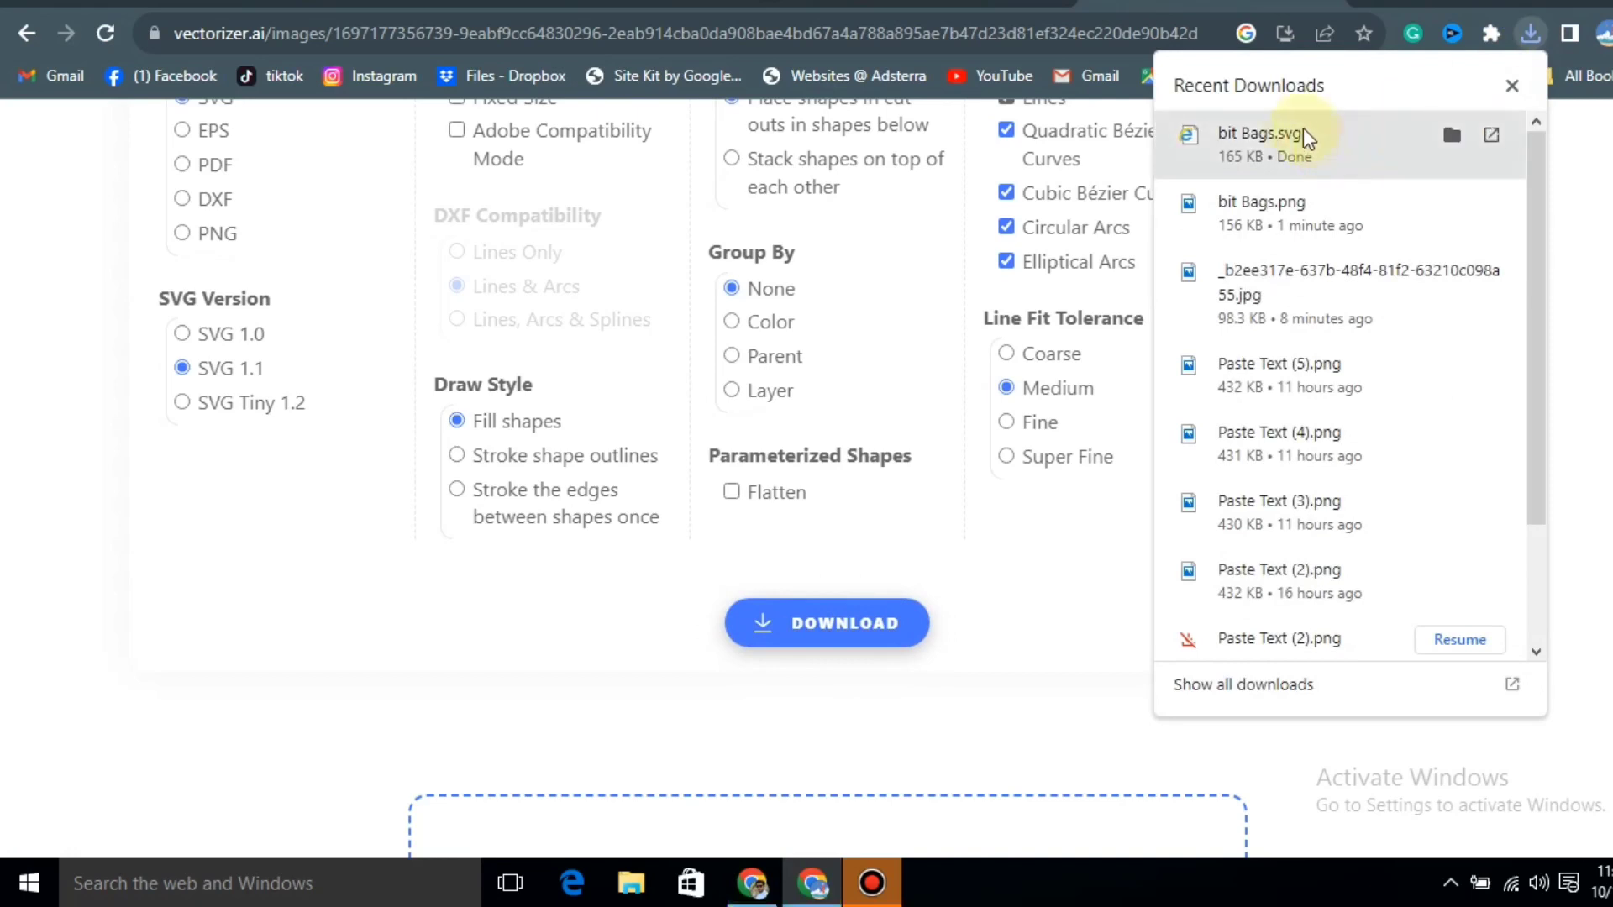
{"action": "left_click", "coordinate": [1328, 148]}
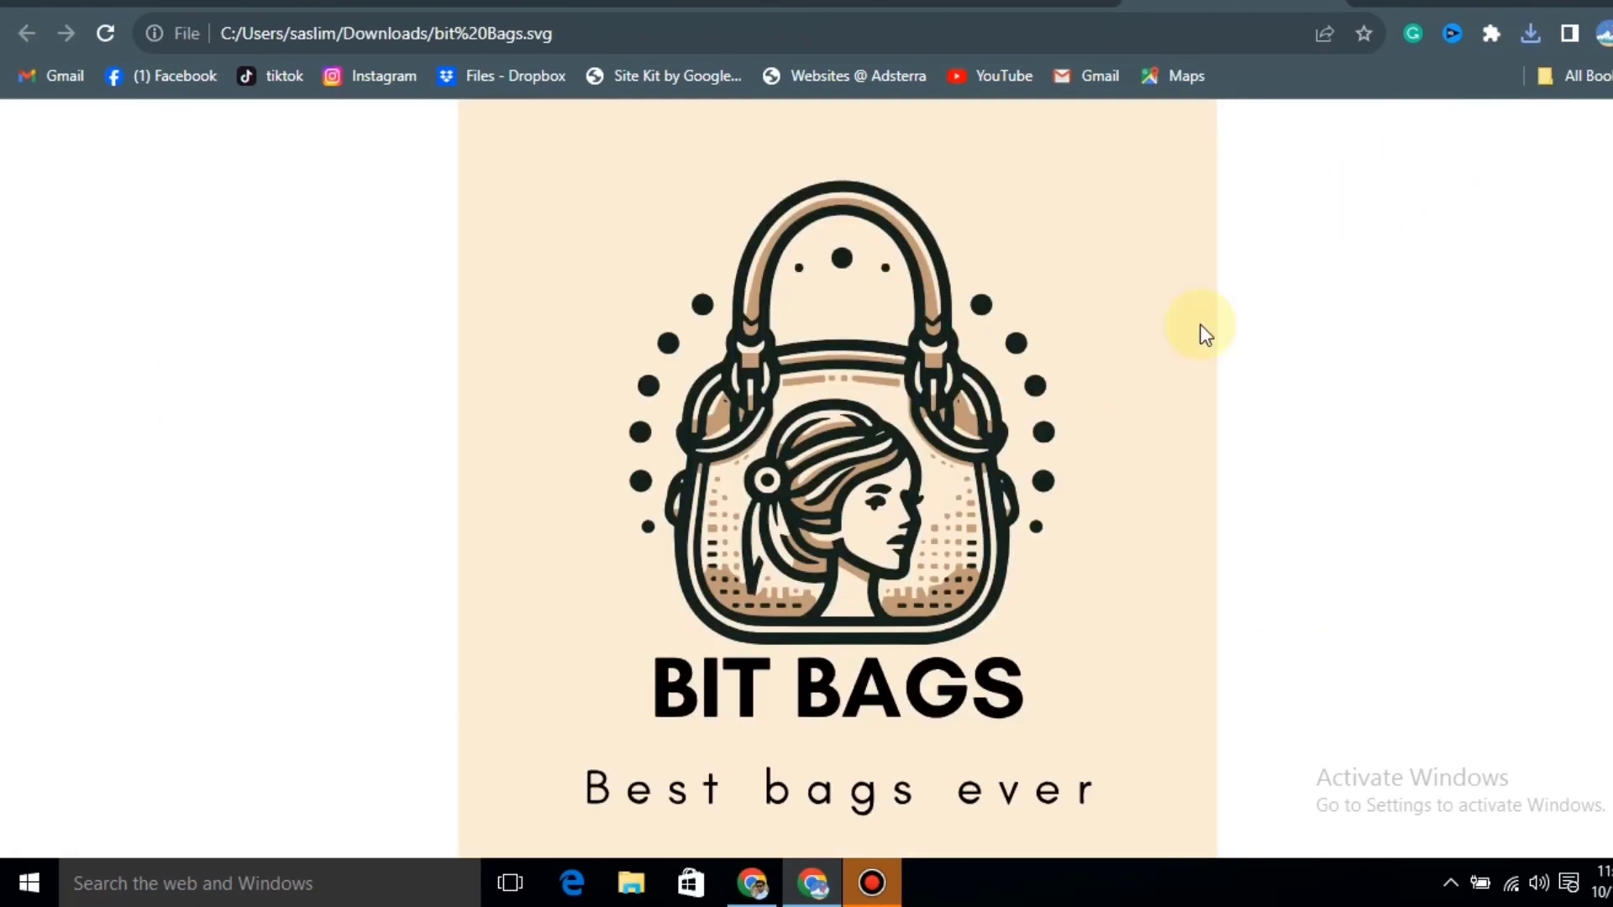